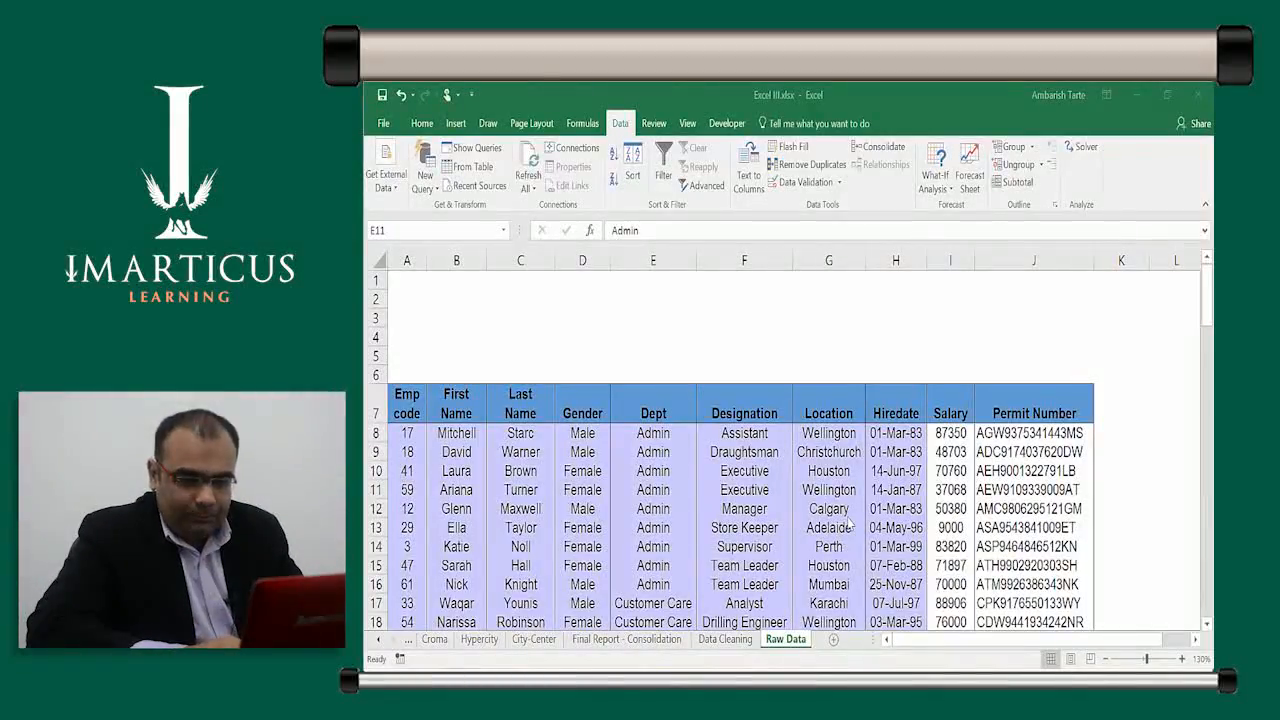
Fill the Salary cells in rows 8–13, starting at 87350, with yellow
left_click(874, 509)
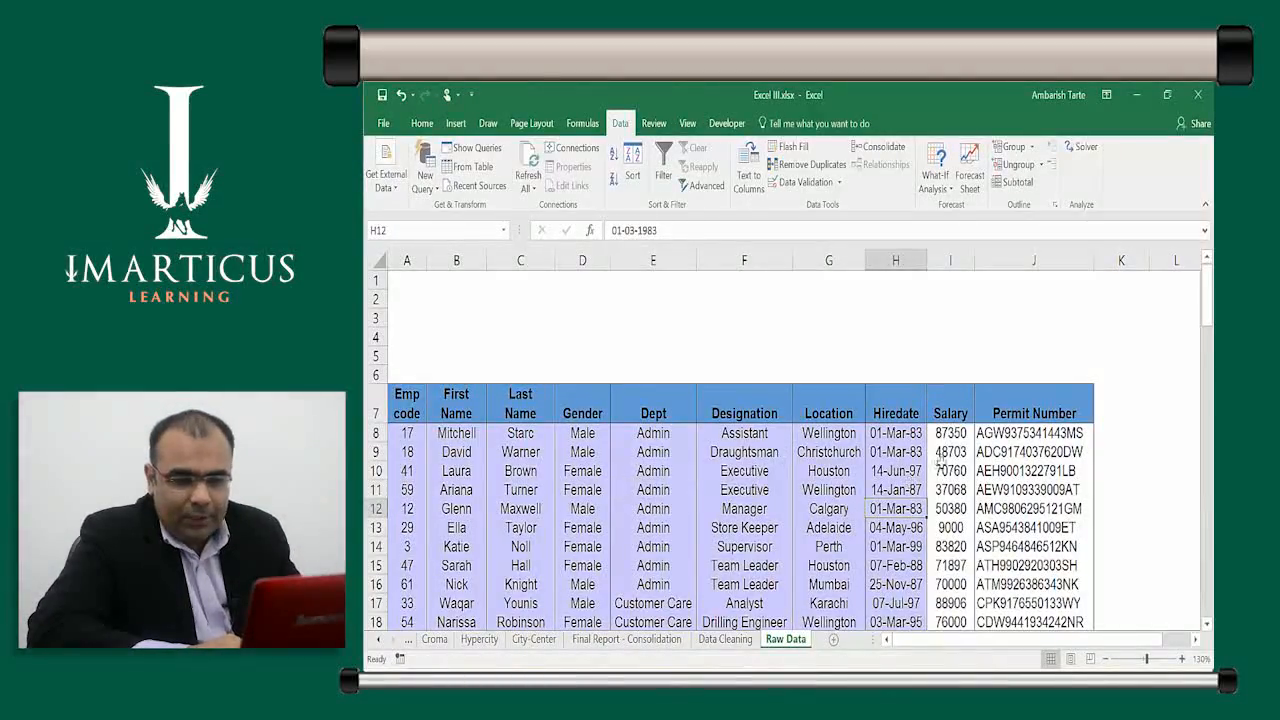
left_click(950, 434)
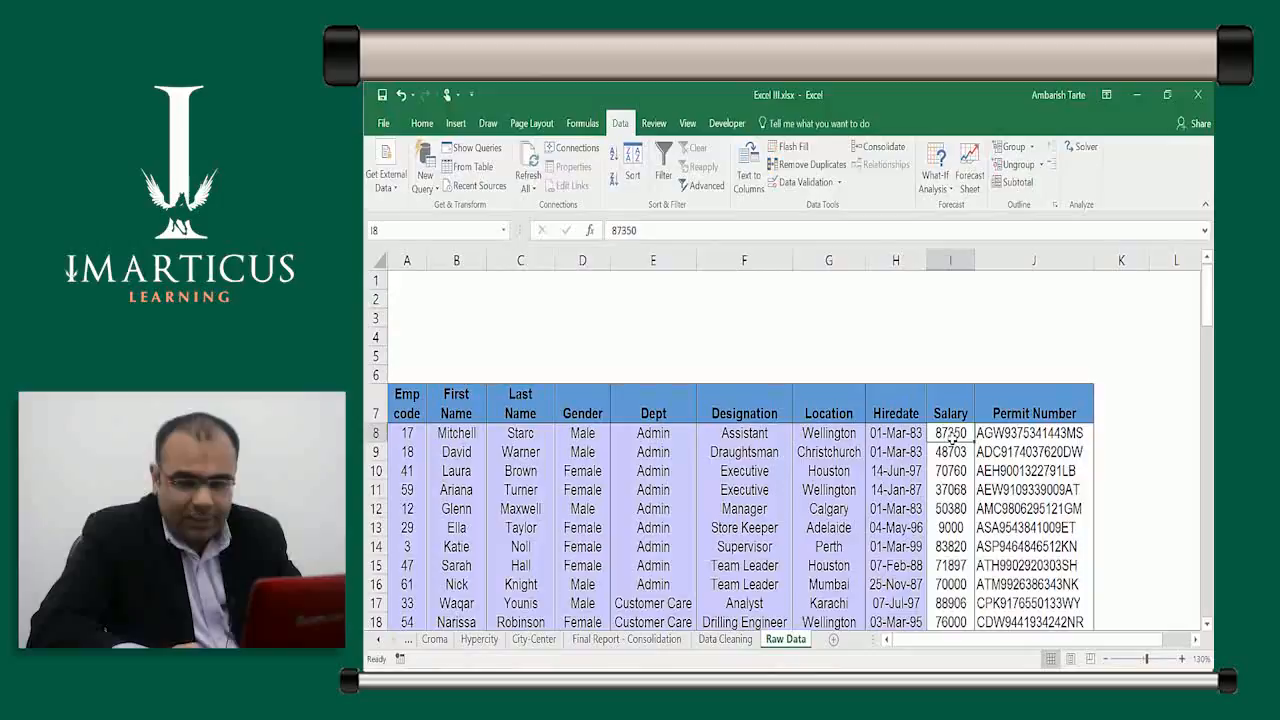
key("shift+Down")
key("shift+Down")
key("shift+Down")
key("shift+Down")
key("shift+Down")
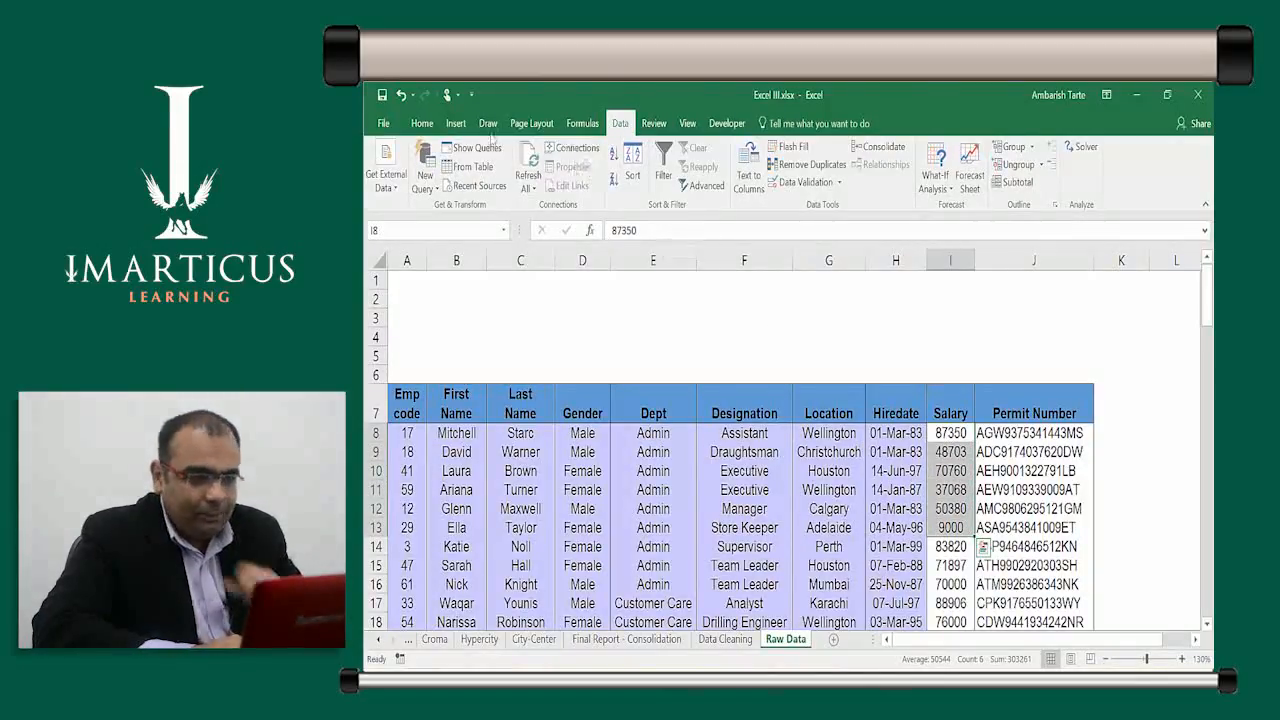
left_click(422, 124)
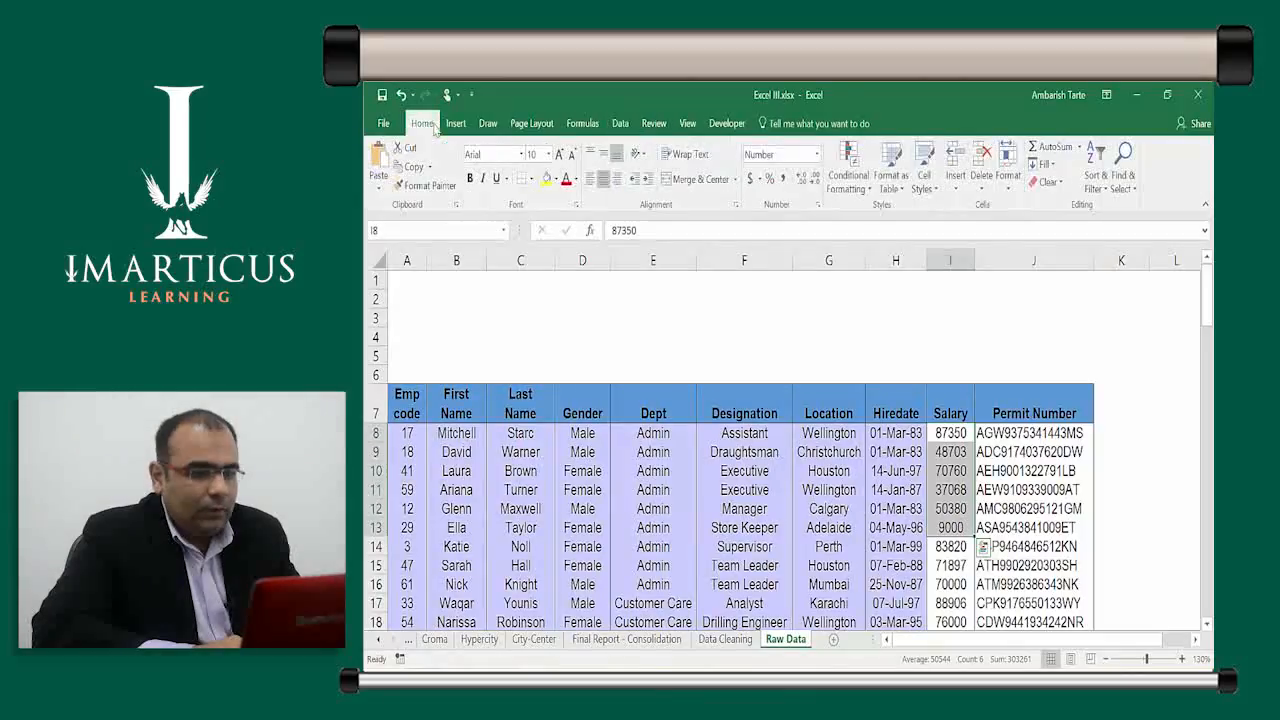
left_click(546, 178)
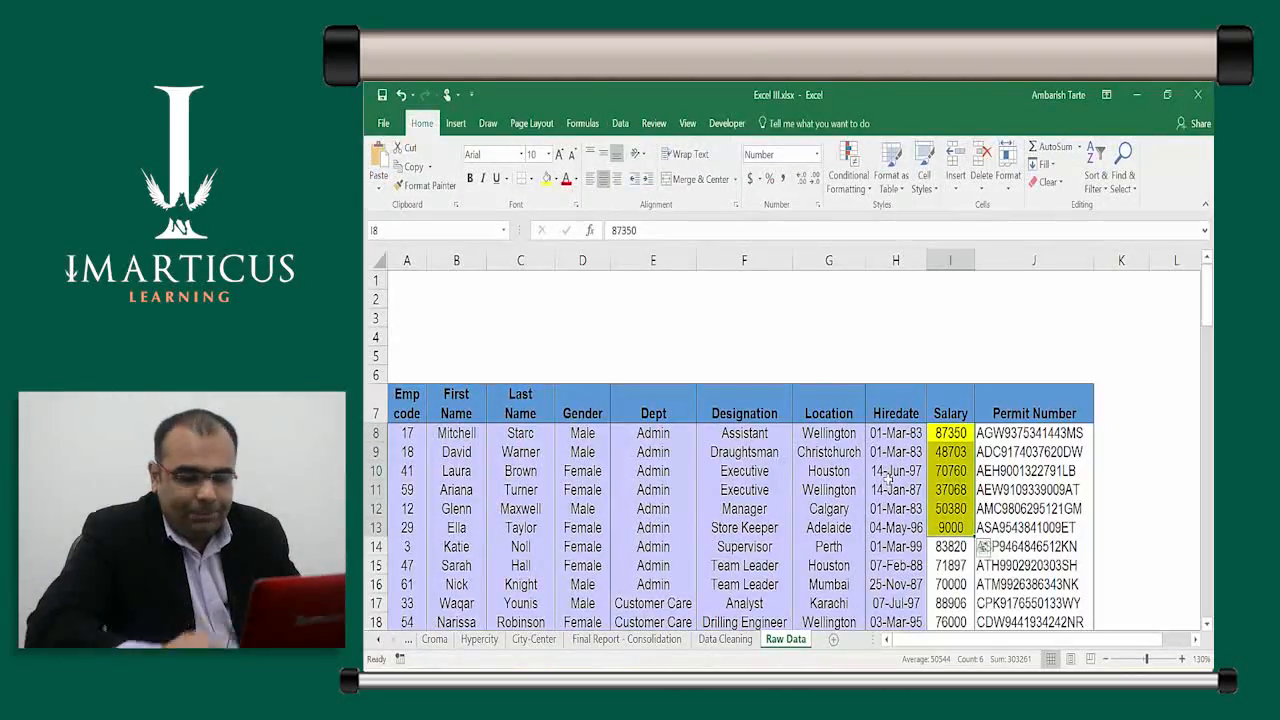
Fill the Salary cells in rows 14–20 with green
key("Down")
key("Down")
key("Down")
key("Down")
key("Down")
key("Down")
key("Down")
key("Up")
key("shift+Down")
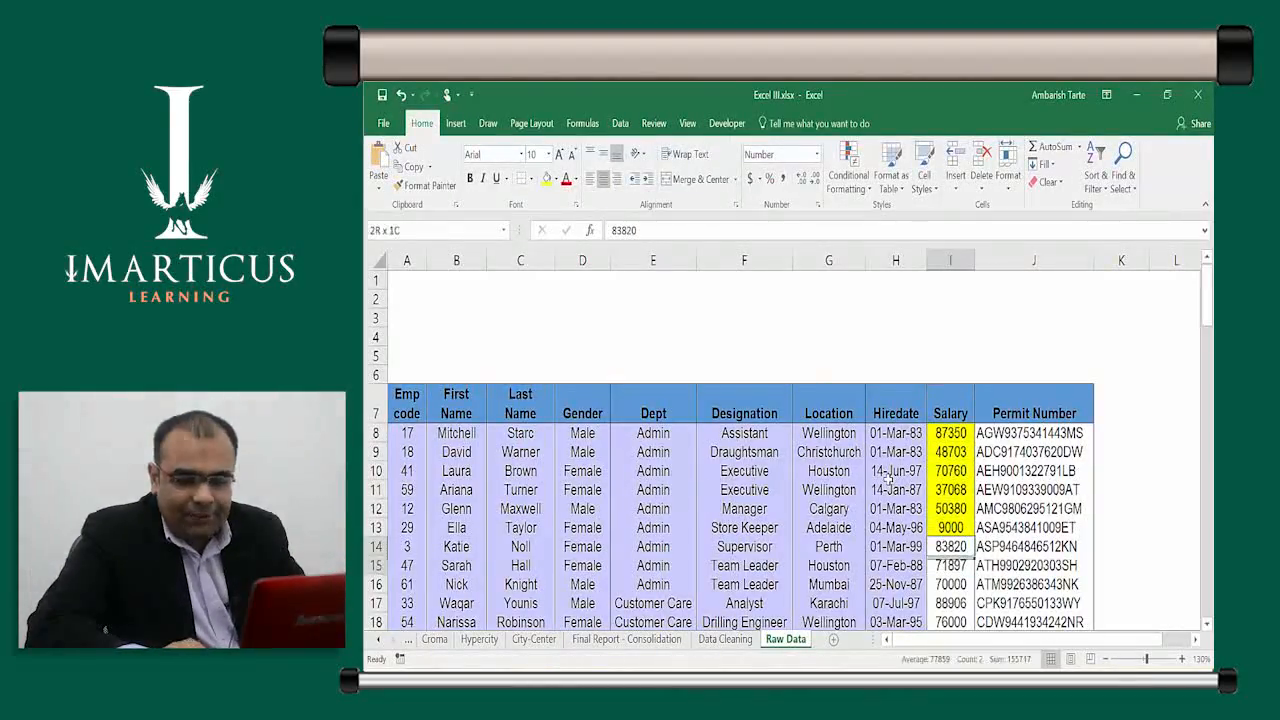
key("shift+Down")
key("shift+Down")
key("shift+Down")
key("shift+Down")
key("shift+Down")
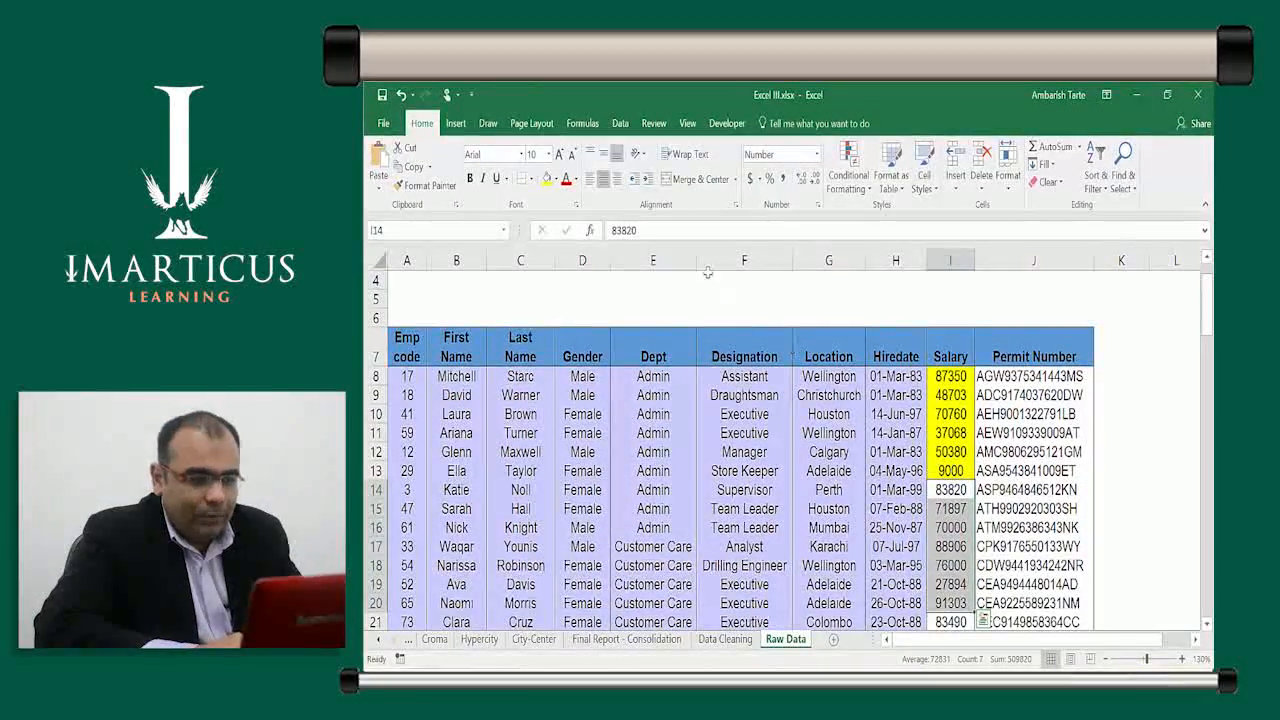
left_click(556, 178)
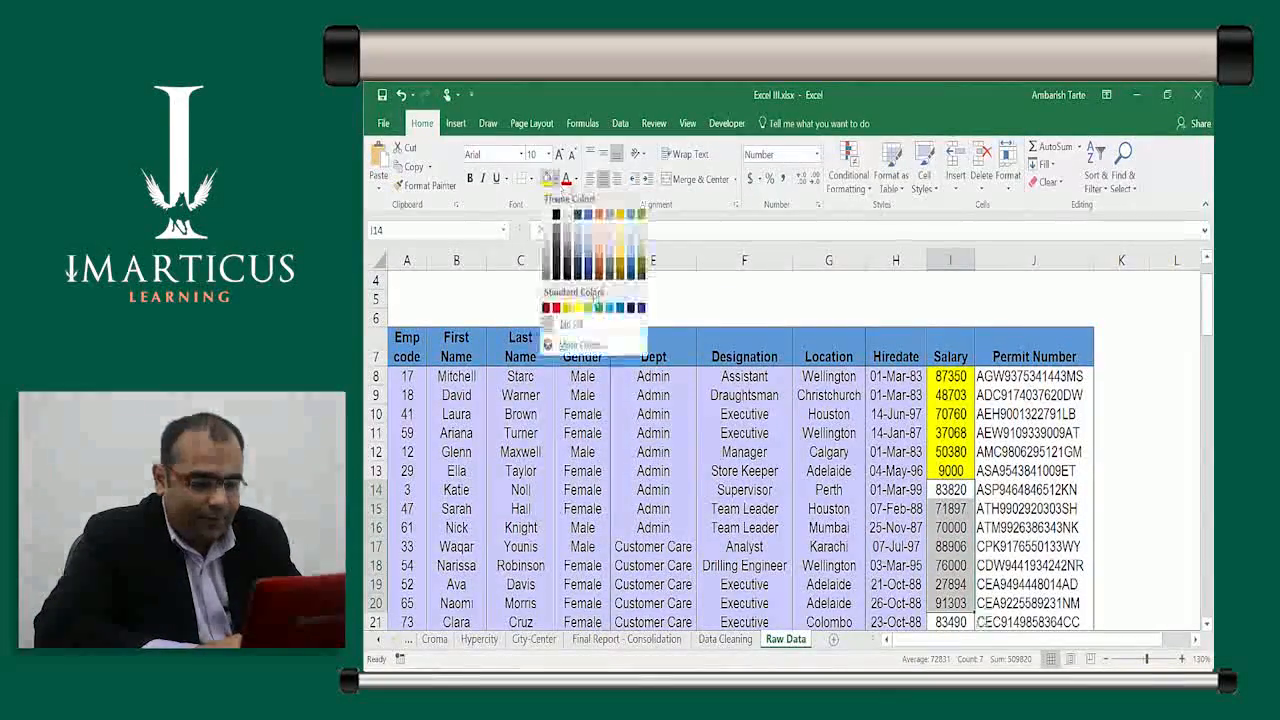
left_click(598, 307)
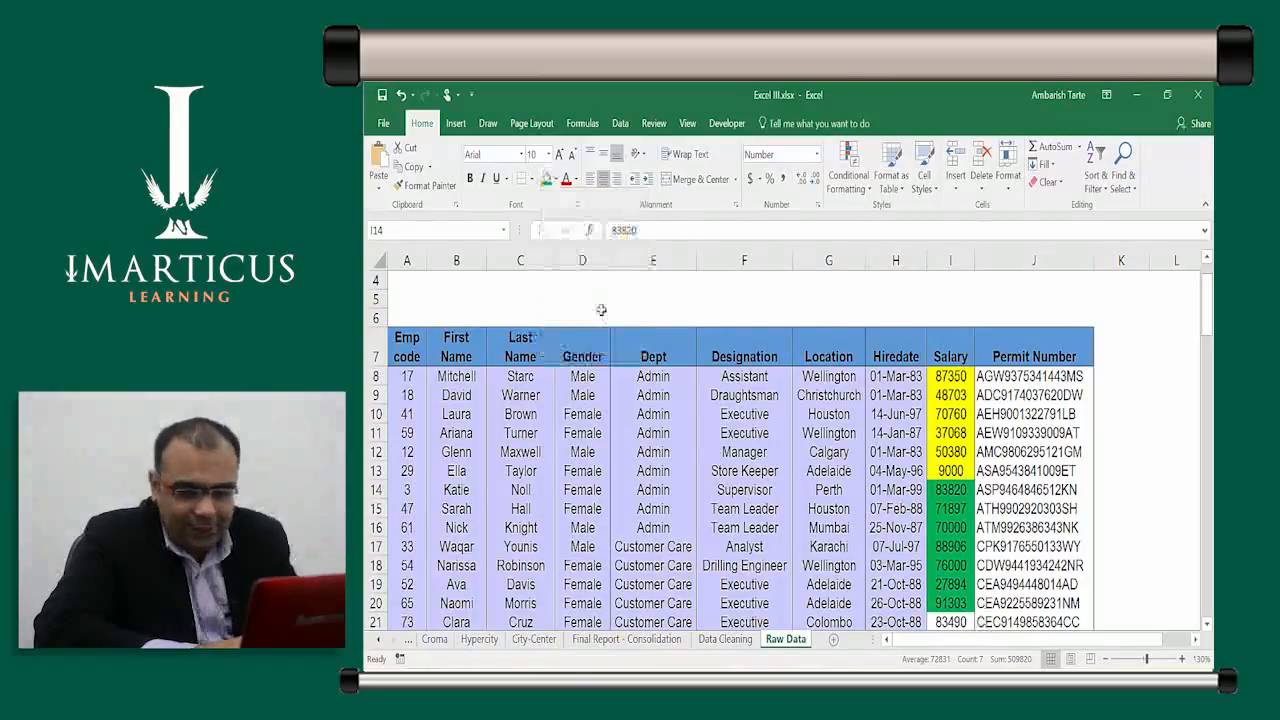
Fill the Salary cells in rows 21–26 with red
key("Down")
key("Down")
key("Down")
key("Down")
key("Down")
key("Down")
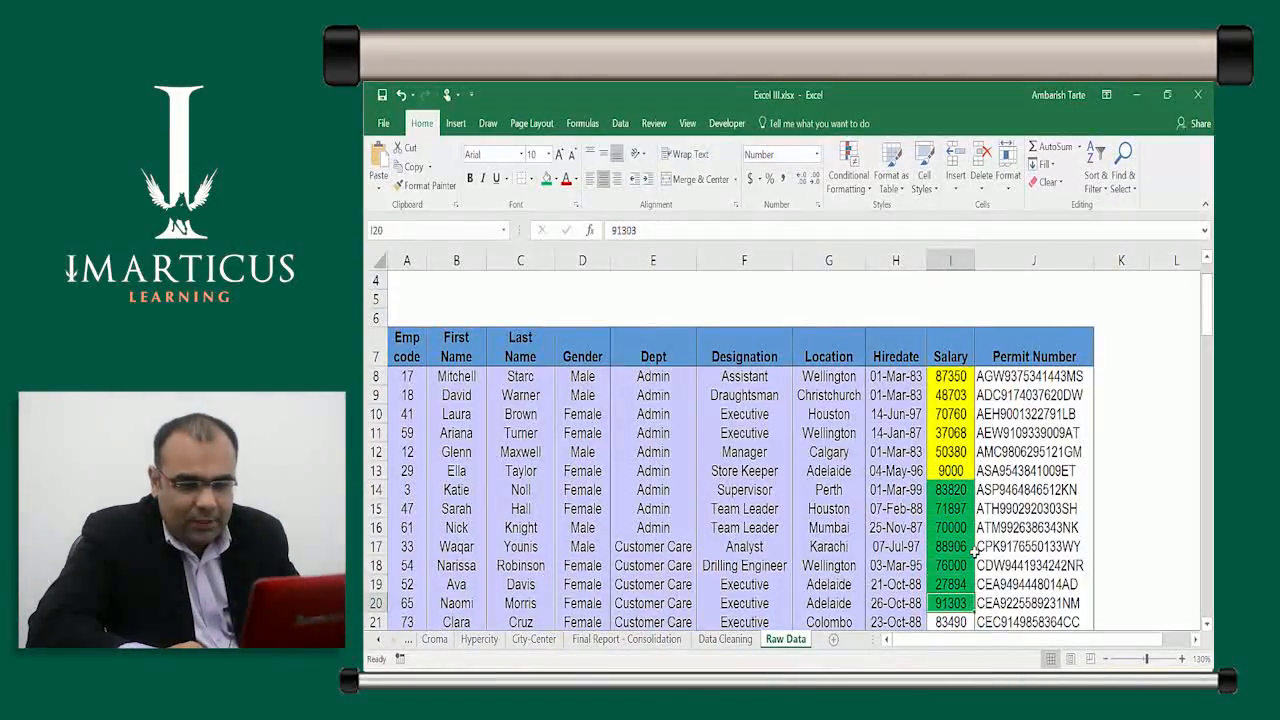
key("Down")
key("shift+Down")
key("shift+Down")
key("shift+Down")
key("shift+Down")
key("shift+Down")
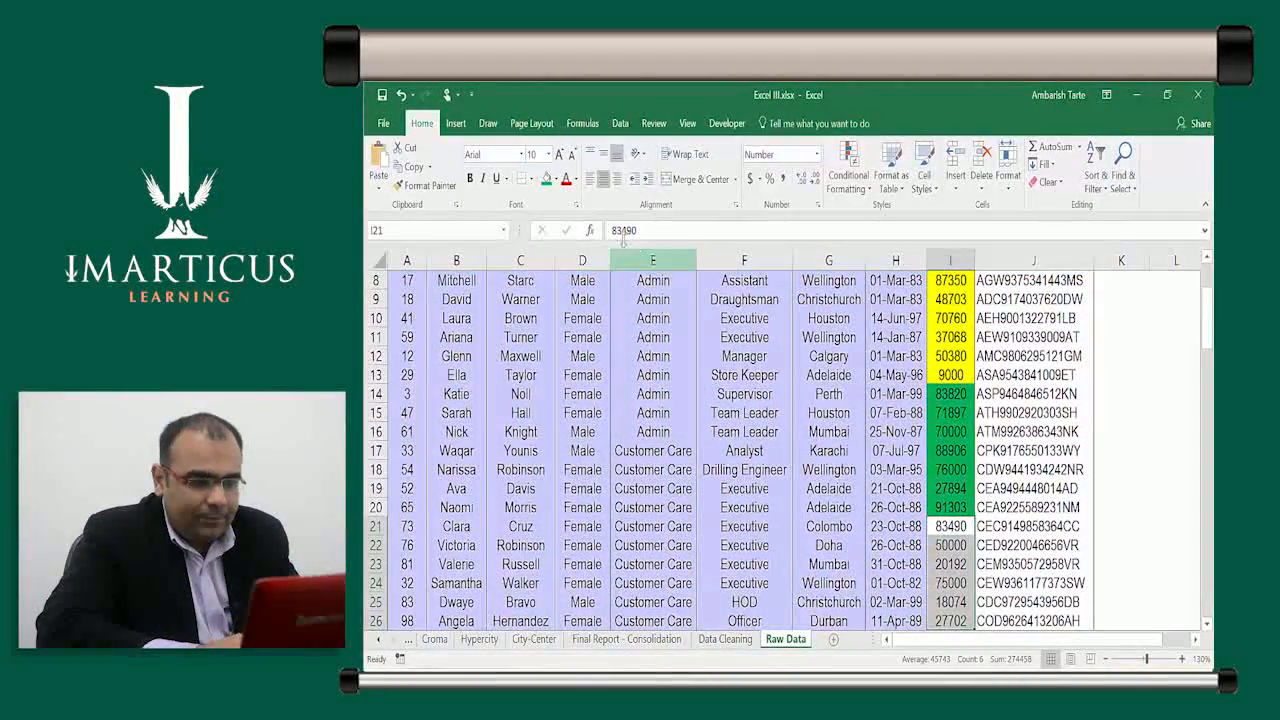
left_click(556, 179)
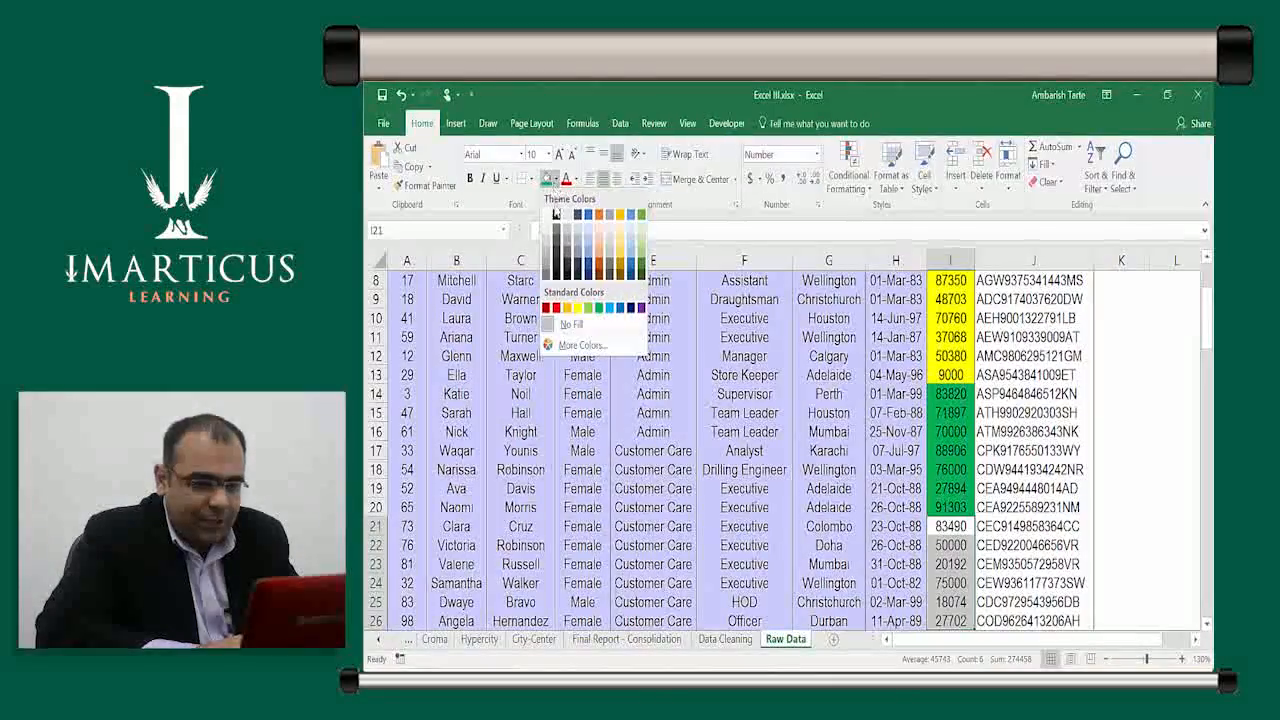
left_click(556, 307)
left_click(914, 437)
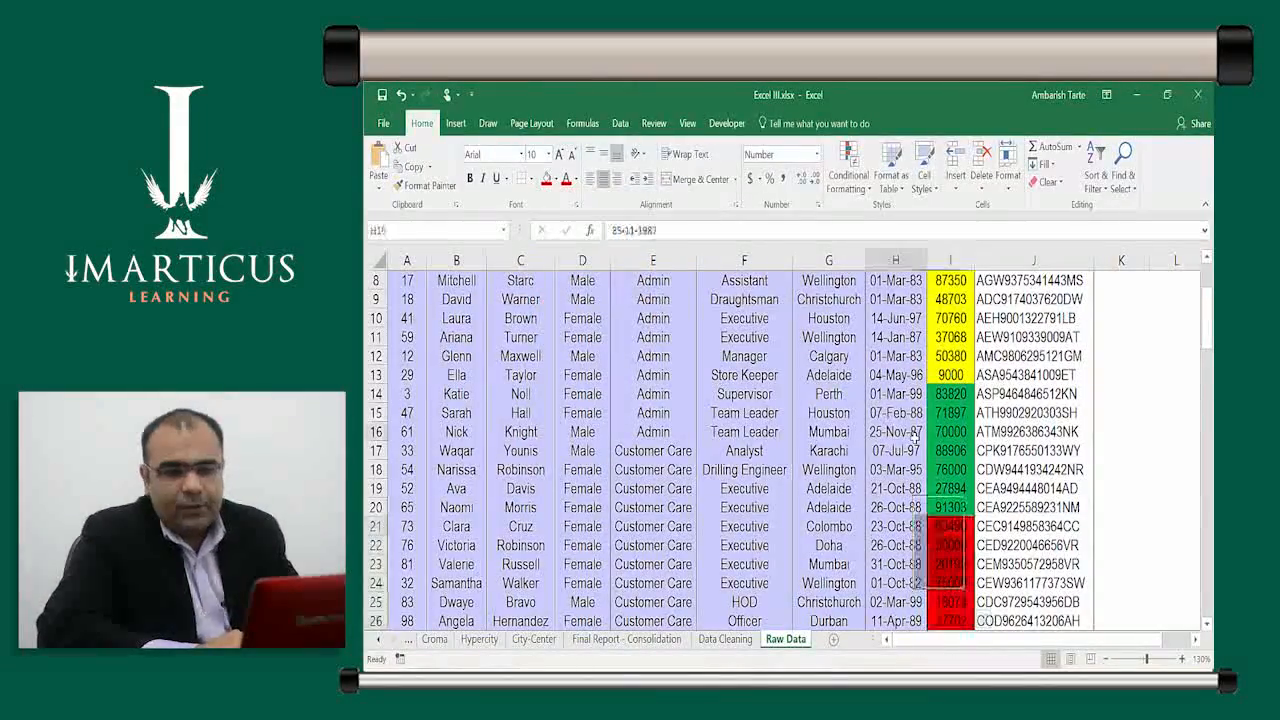
key("Right")
key("ctrl+Up")
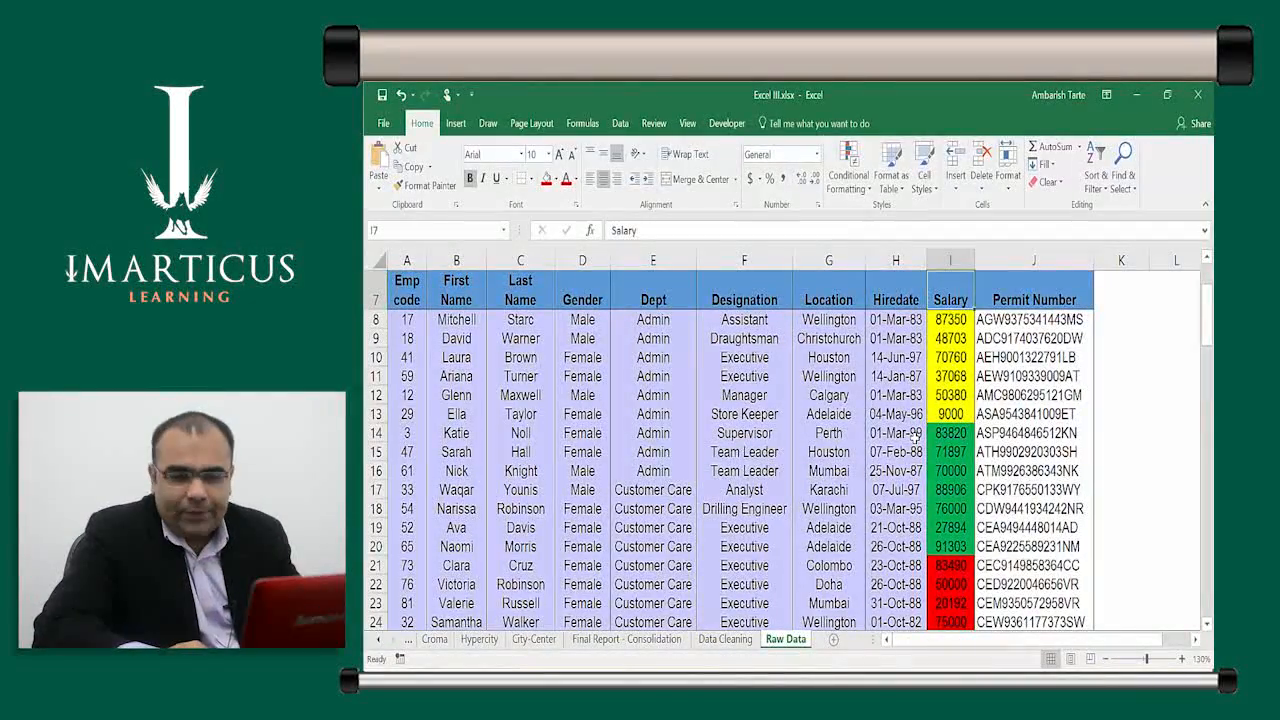
Sort the table ascending by Salary using Sort Smallest to Largest on the Data tab
key("ctrl+Down")
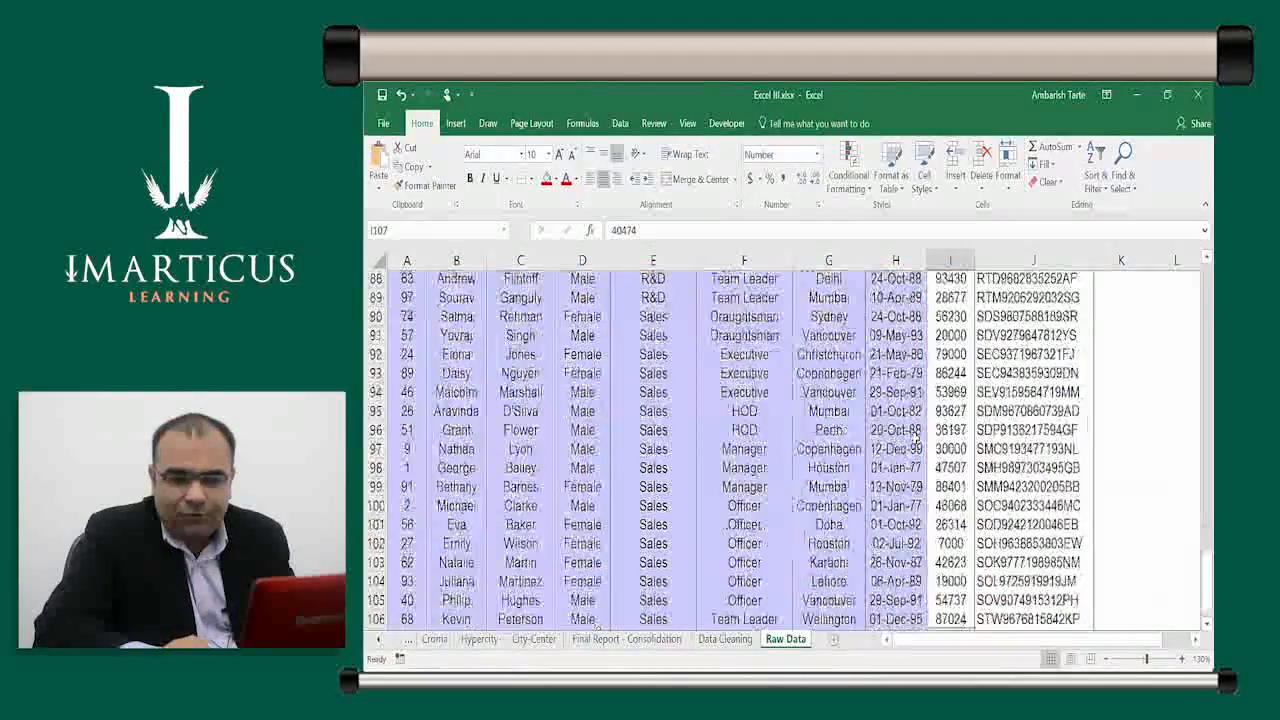
key("ctrl+Up")
key("Down")
key("Down")
key("Down")
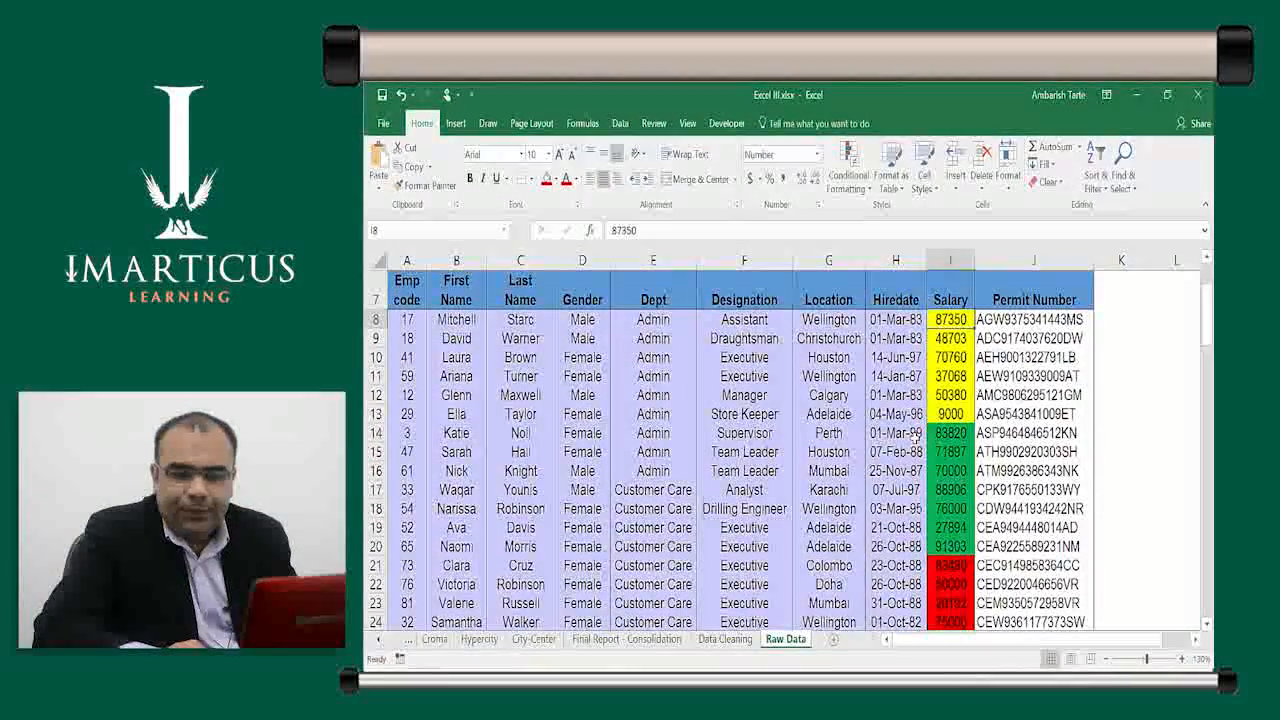
key("Down")
key("Down")
key("Down")
key("Down")
key("Down")
key("Down")
key("Down")
key("Down")
key("Down")
key("Down")
key("Down")
key("Down")
key("Down")
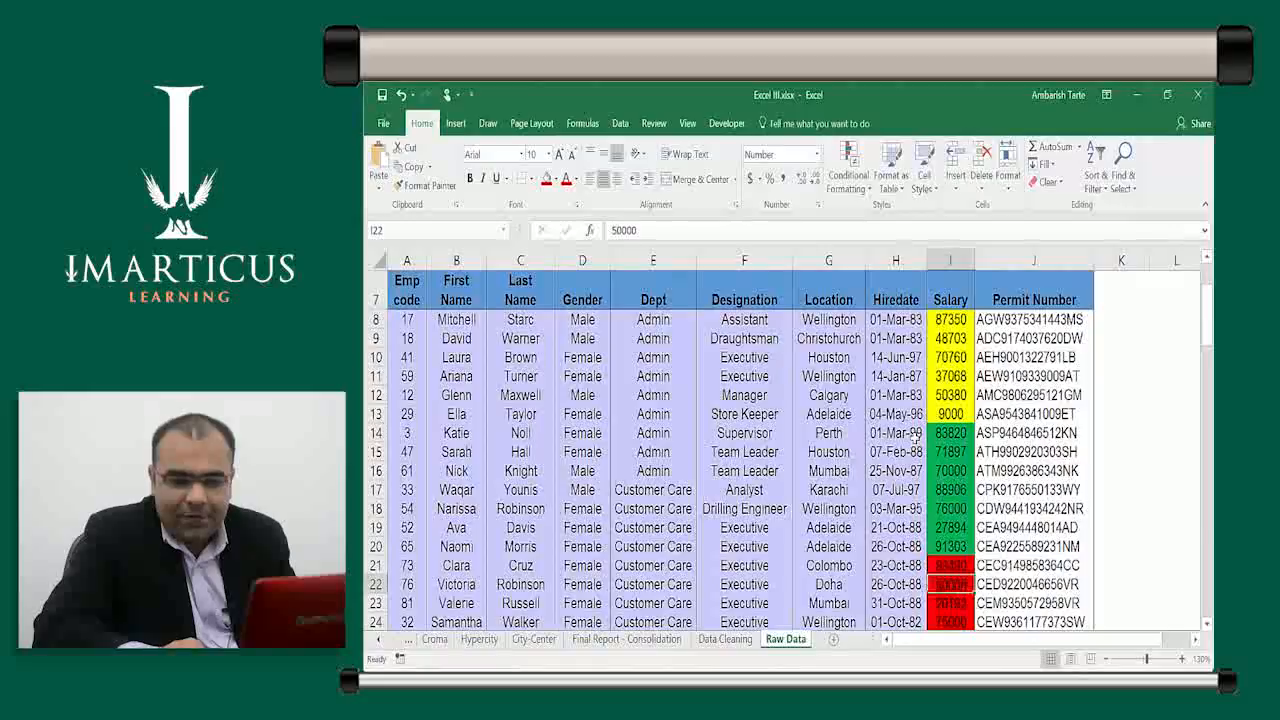
key("ctrl+Down")
key("Up")
key("ctrl+Up")
key("Down")
key("Down")
key("Down")
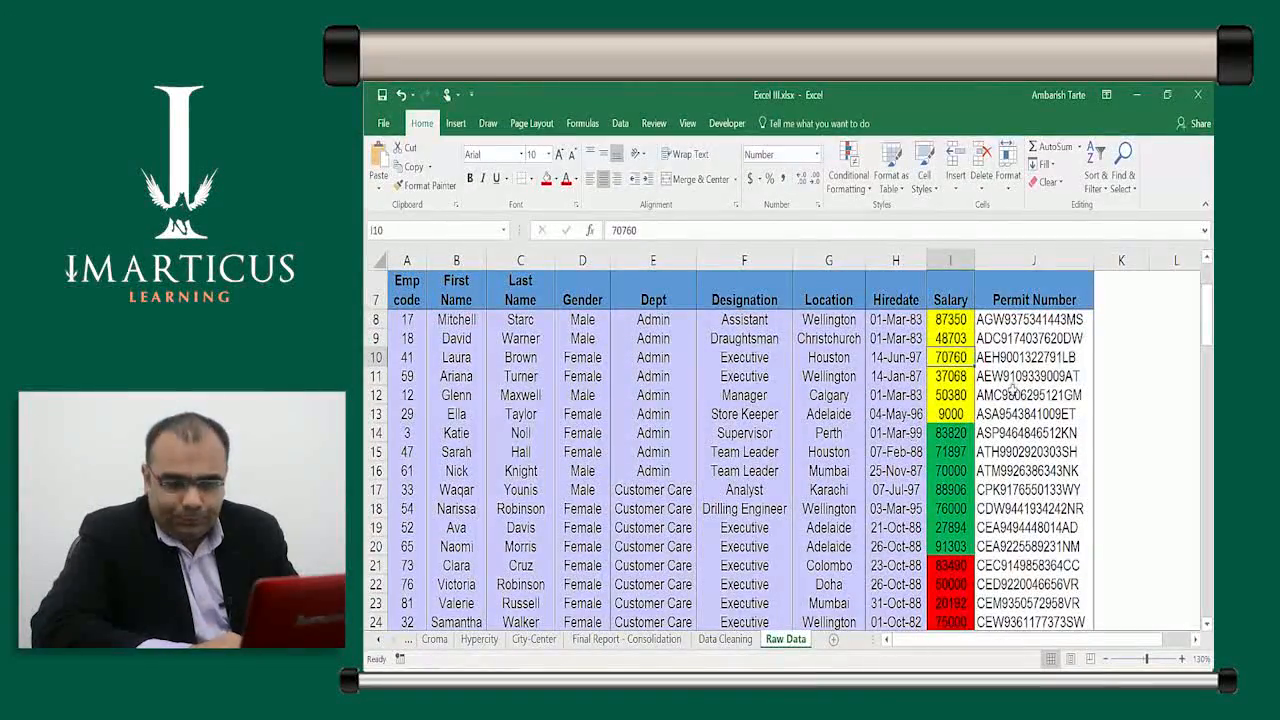
left_click(955, 398)
left_click(956, 377)
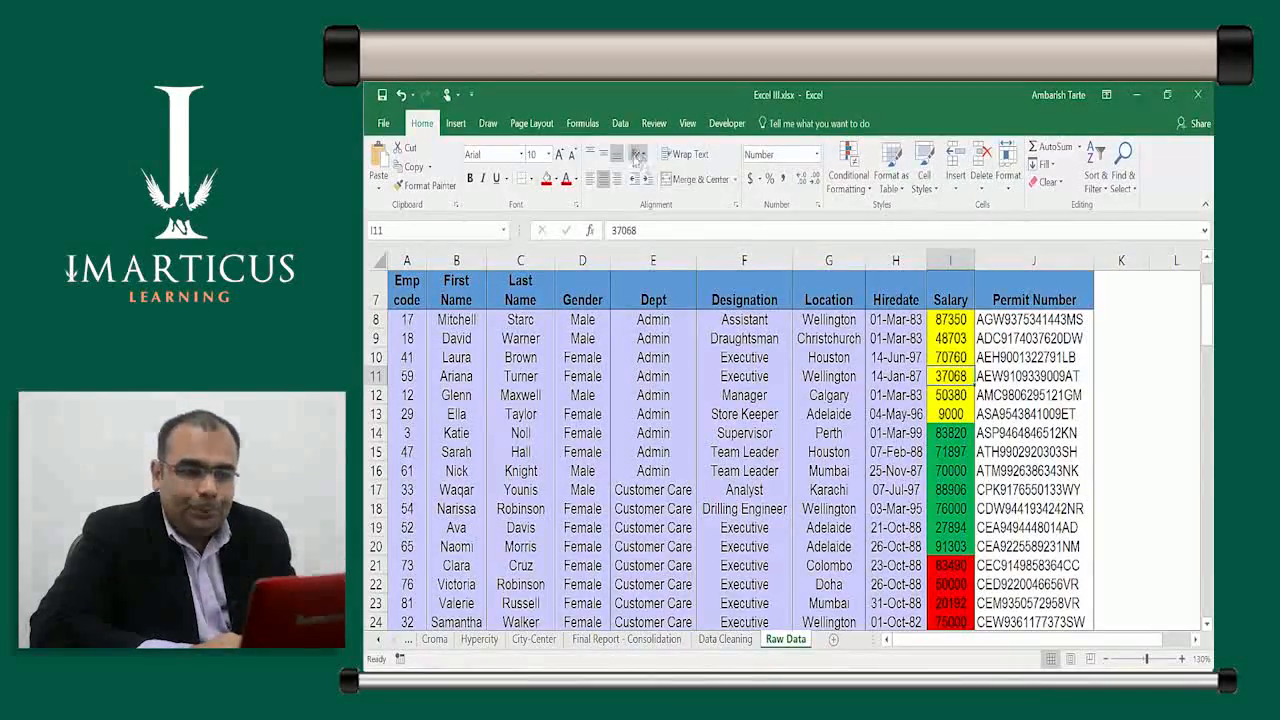
left_click(620, 124)
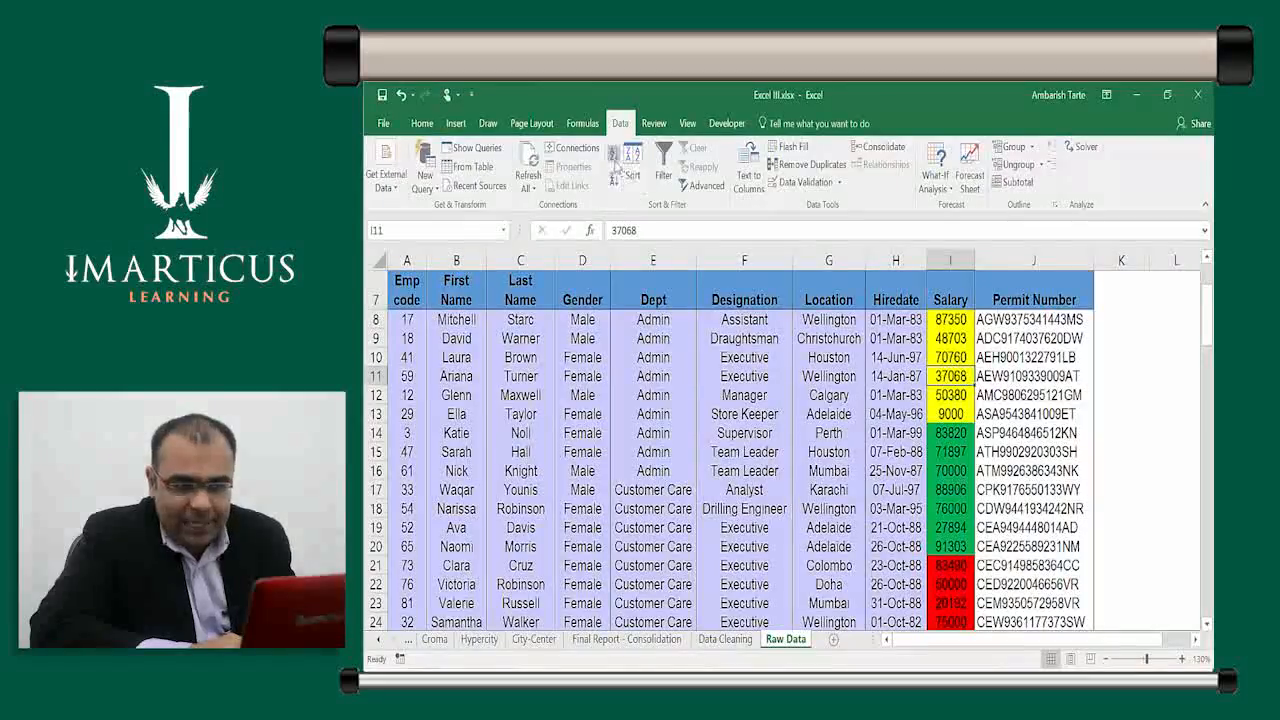
left_click(614, 153)
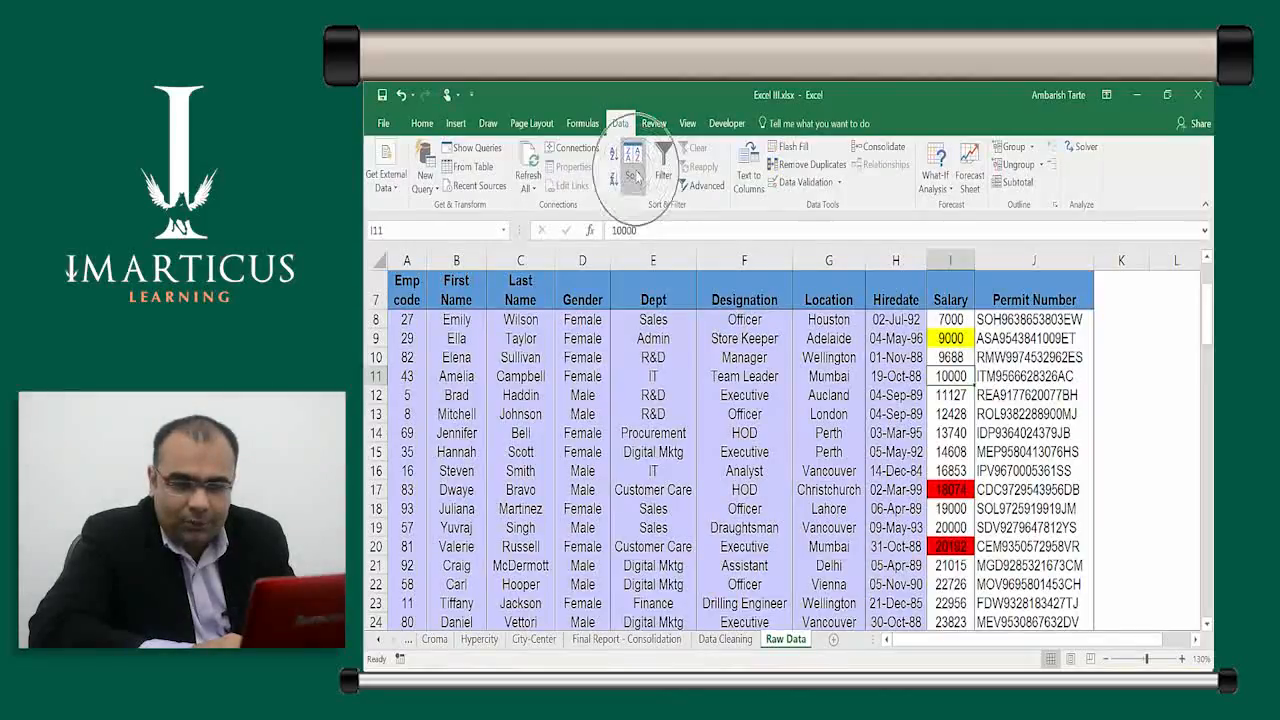
In the Sort dialog, make the Salary level sort on Cell Color with red On Top
left_click(634, 176)
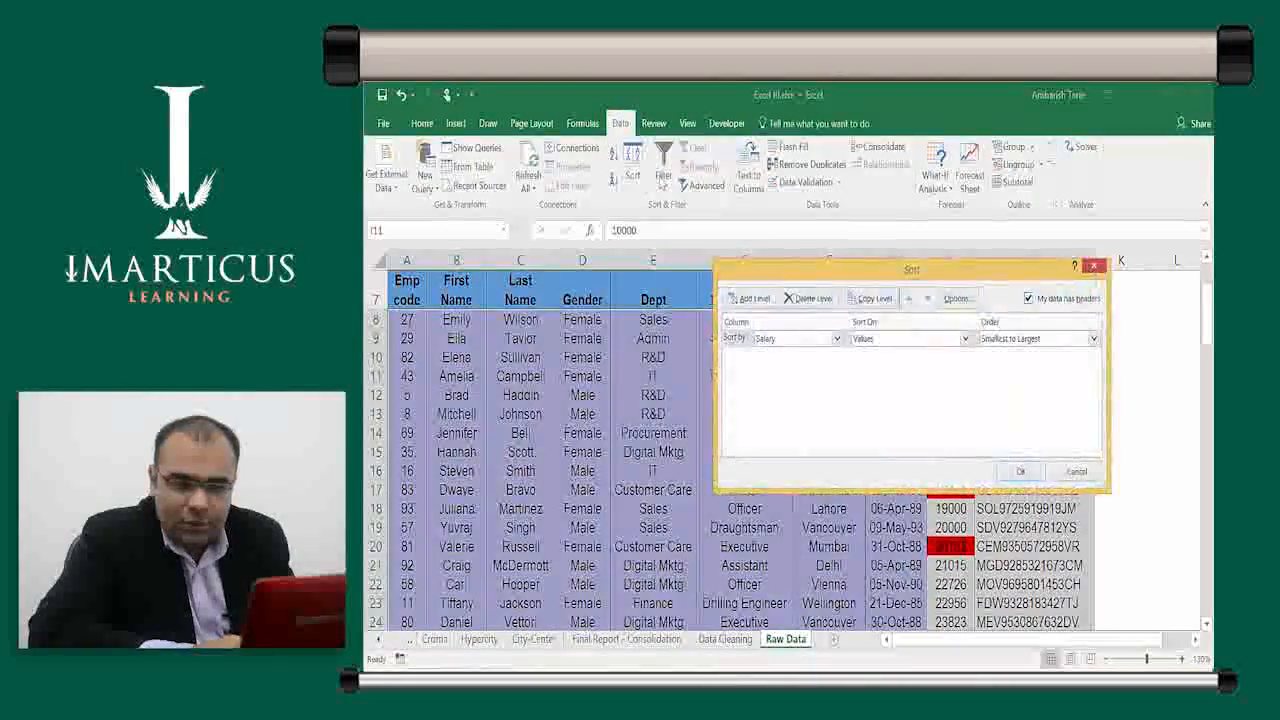
key("ctrl")
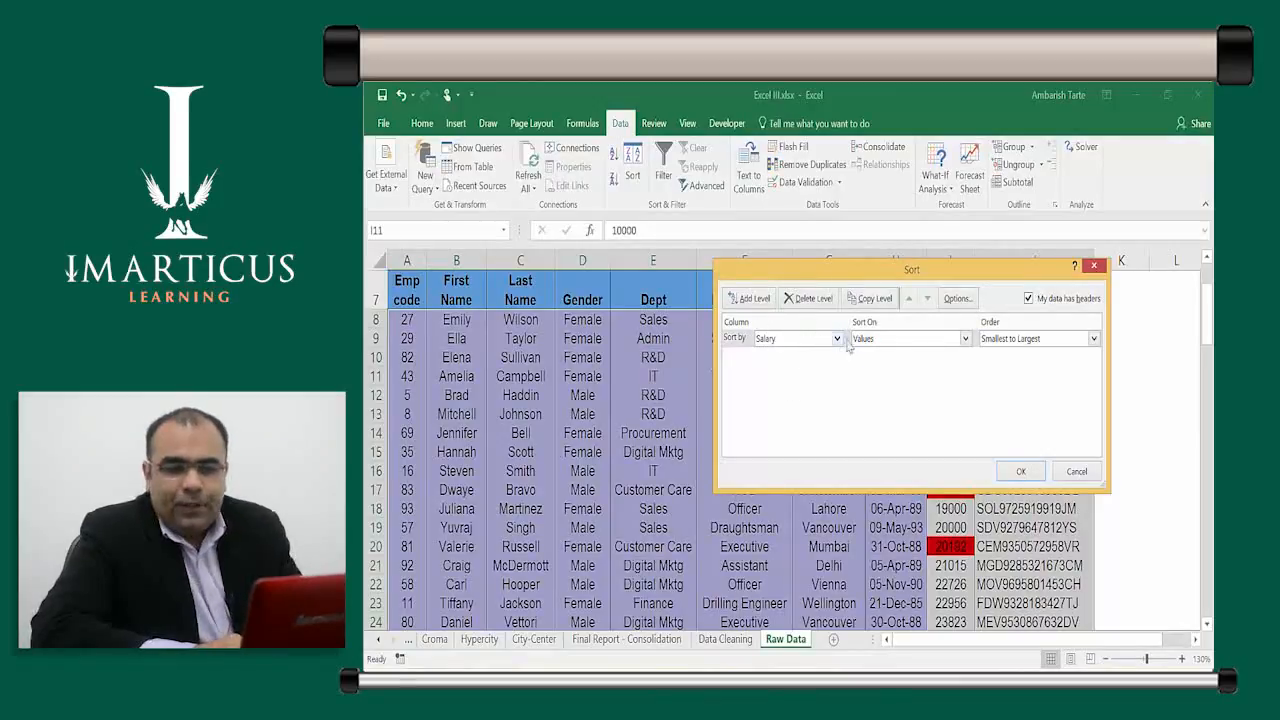
left_click(908, 344)
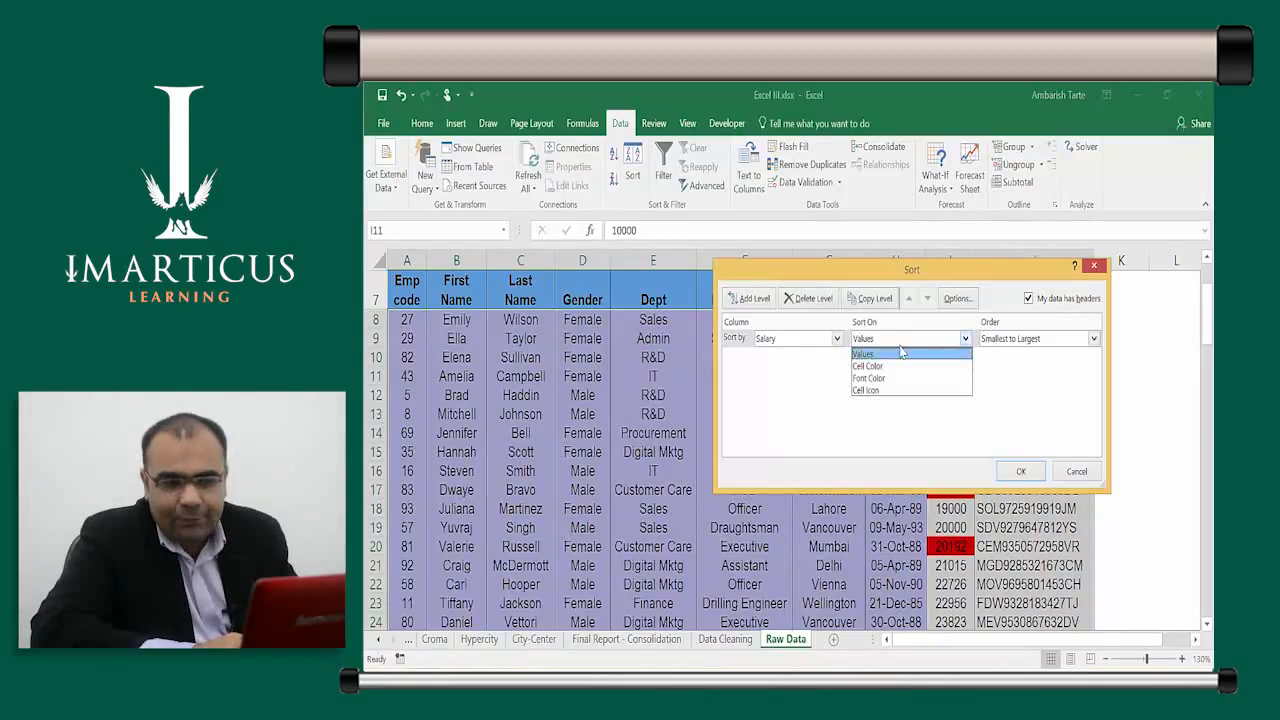
left_click(894, 366)
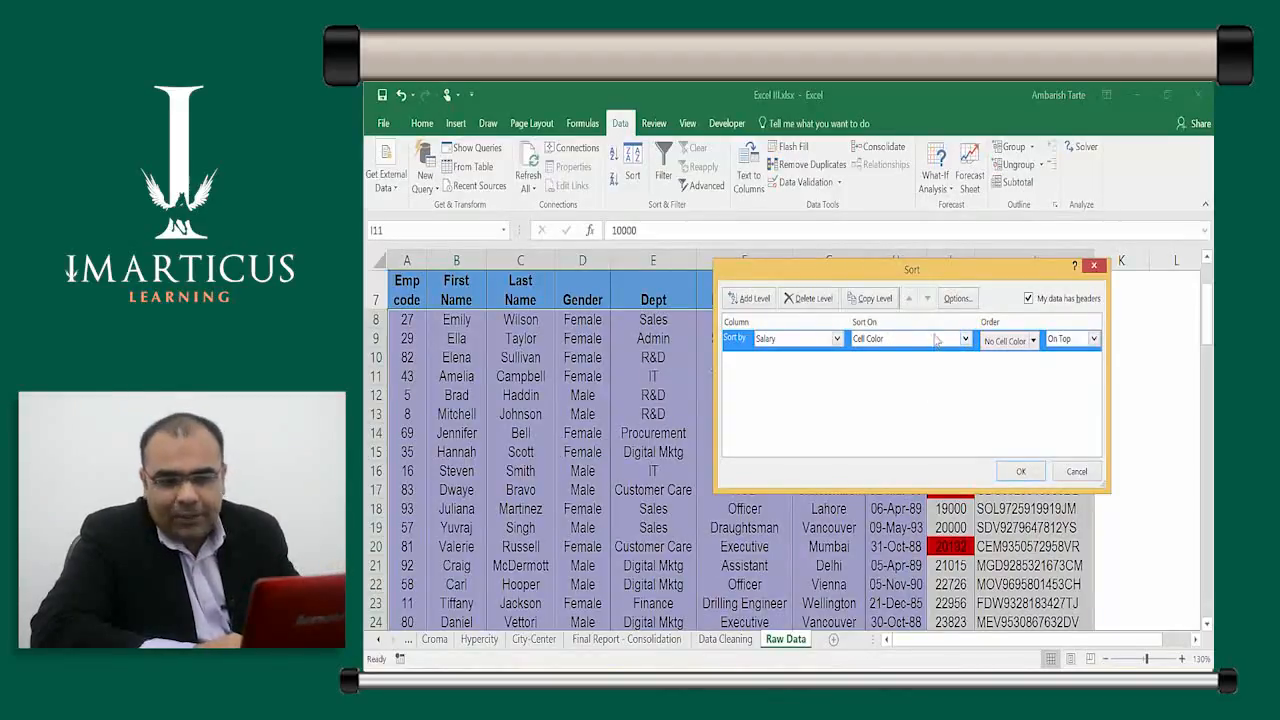
left_click(1033, 340)
left_click(1020, 395)
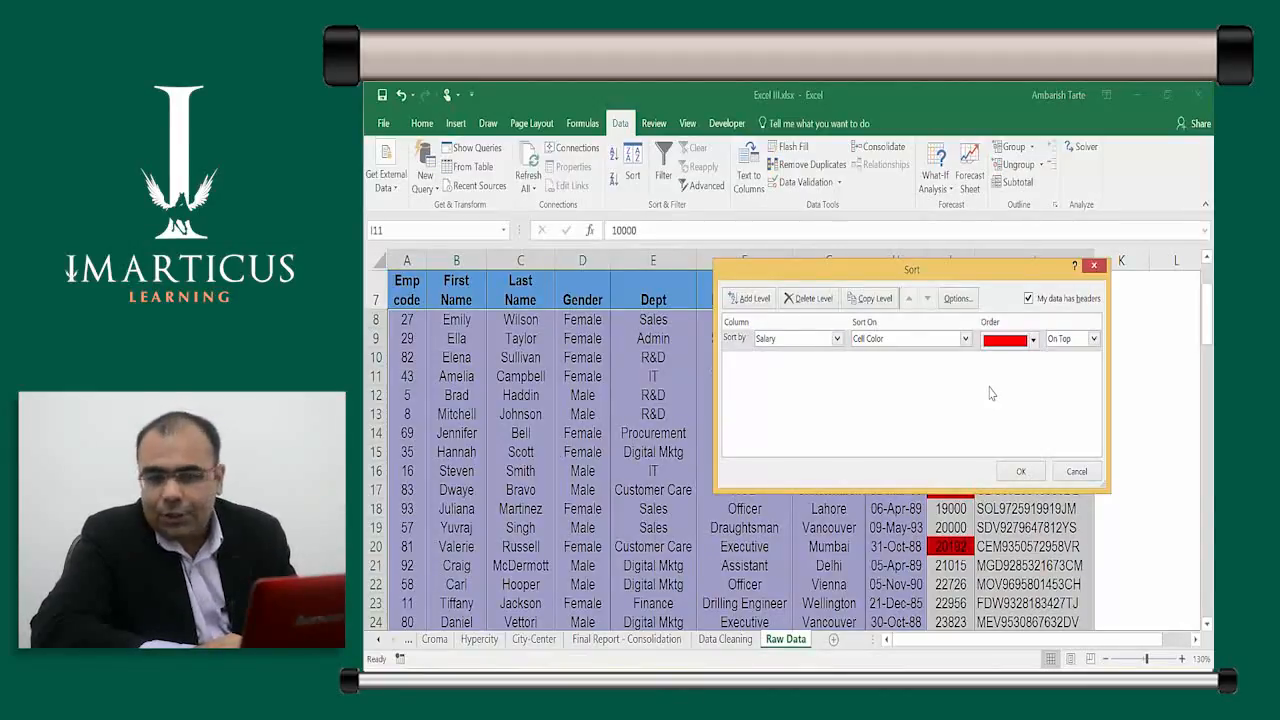
left_click(766, 302)
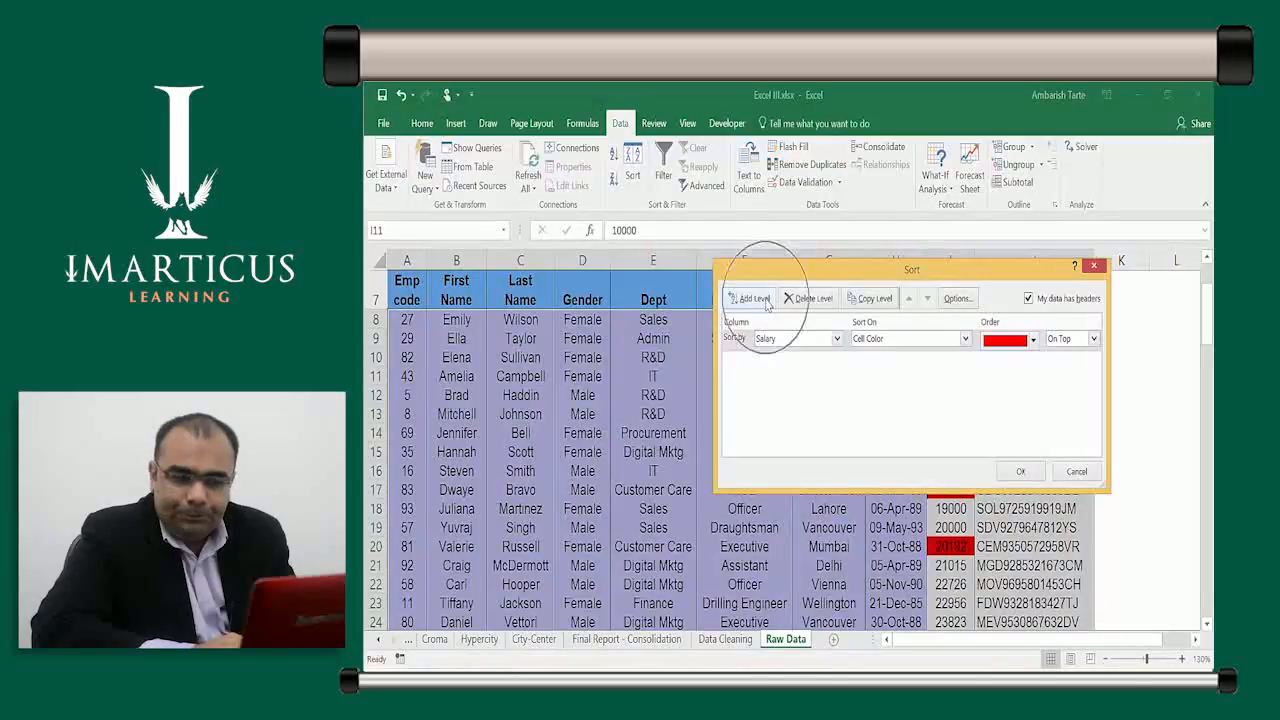
left_click(872, 300)
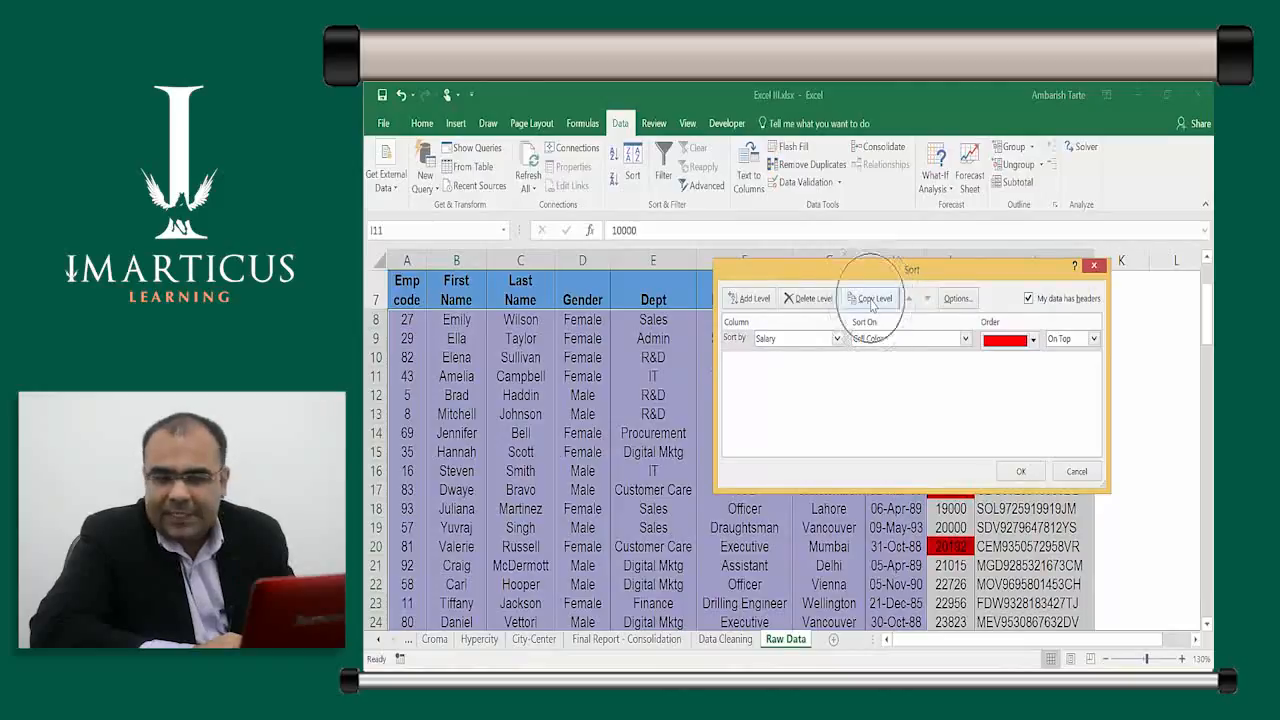
Copy the red sort level and set the second Salary level to yellow On Top
left_click(872, 300)
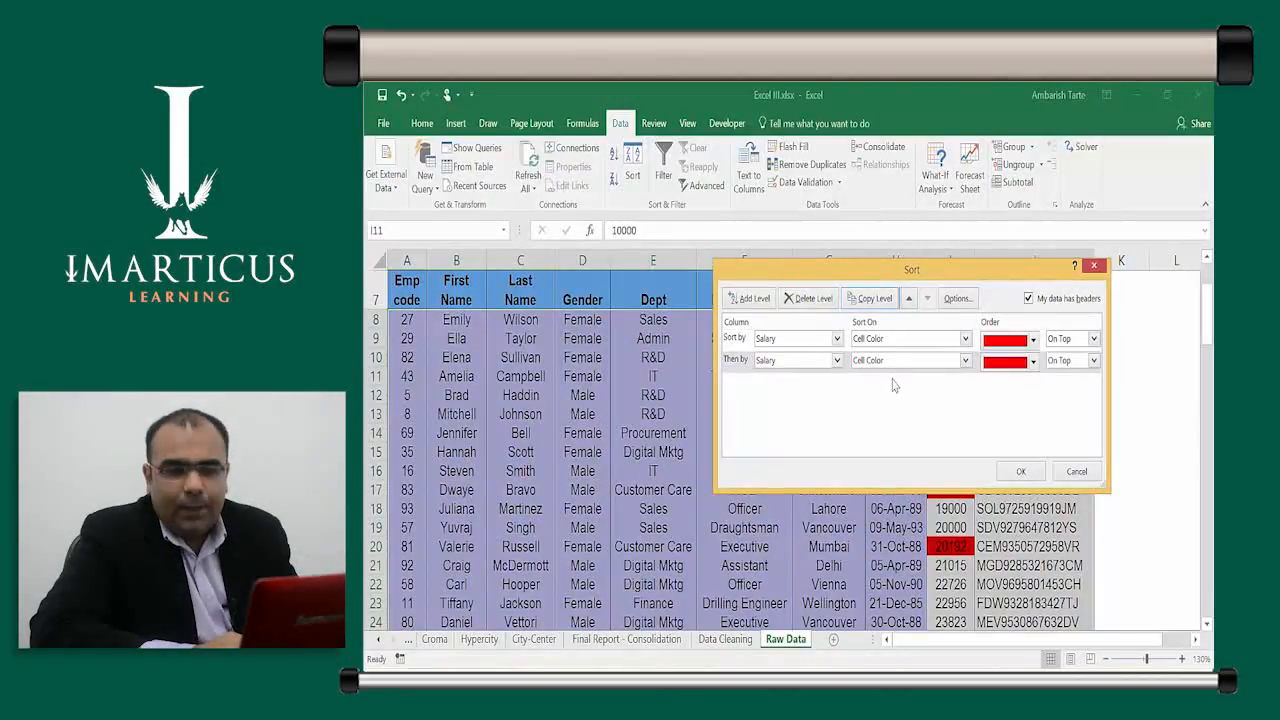
left_click(876, 304)
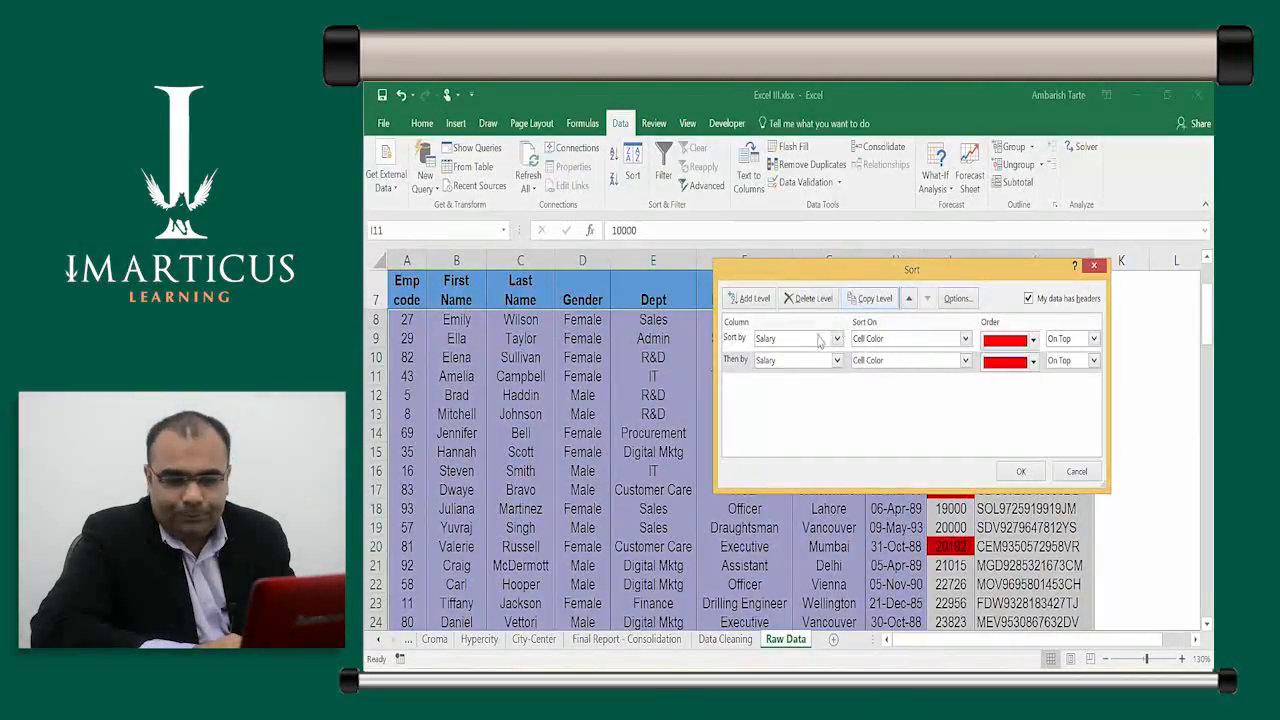
left_click(771, 376)
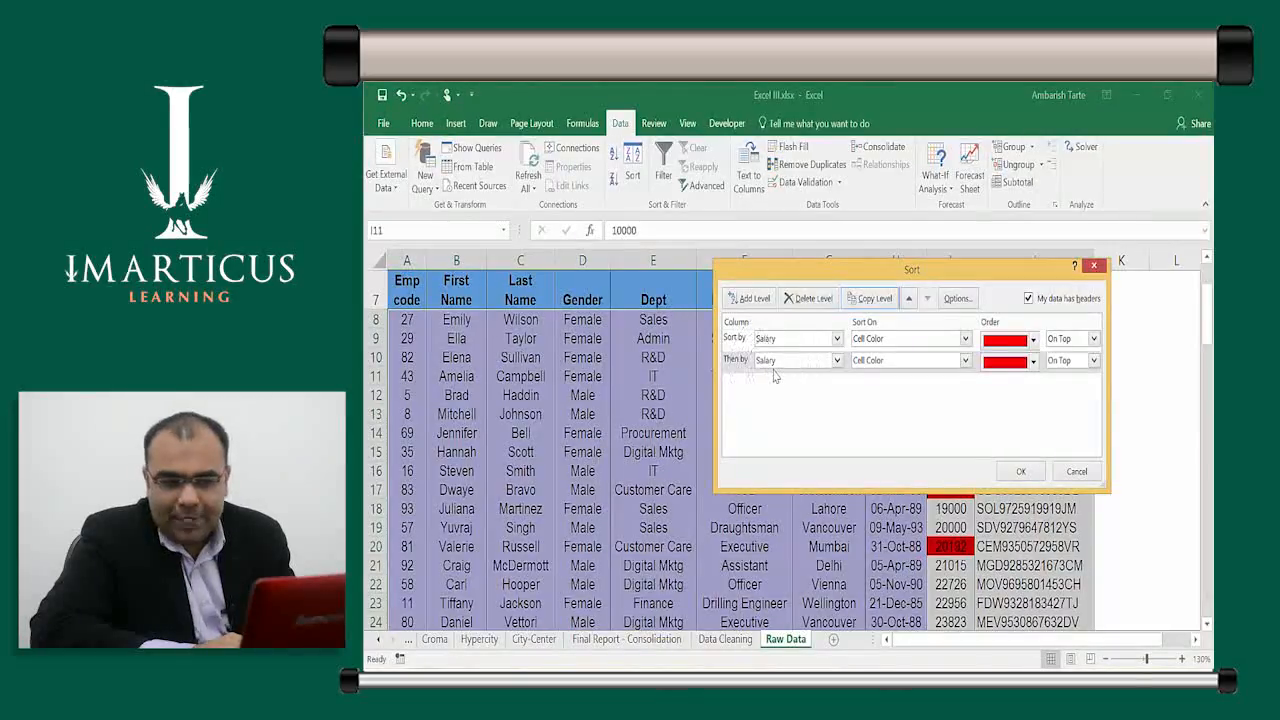
left_click(902, 370)
key("ctrl")
key("ctrl")
key("ctrl")
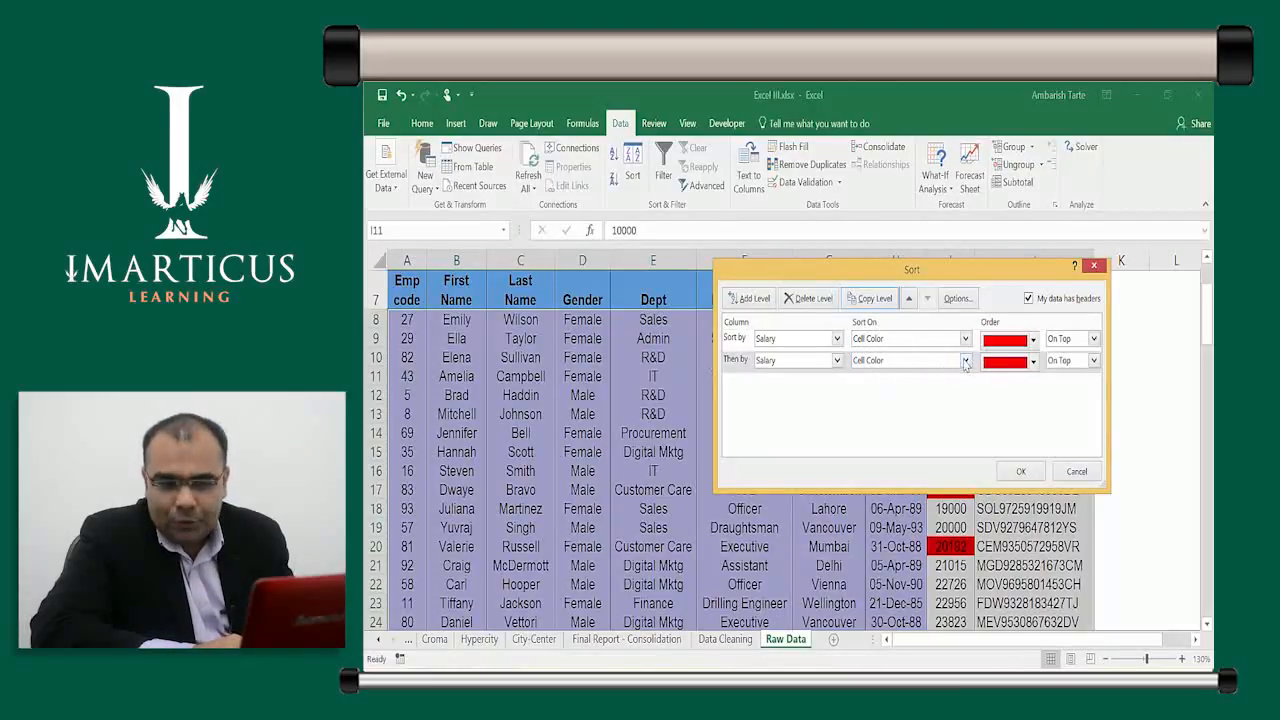
left_click(1035, 369)
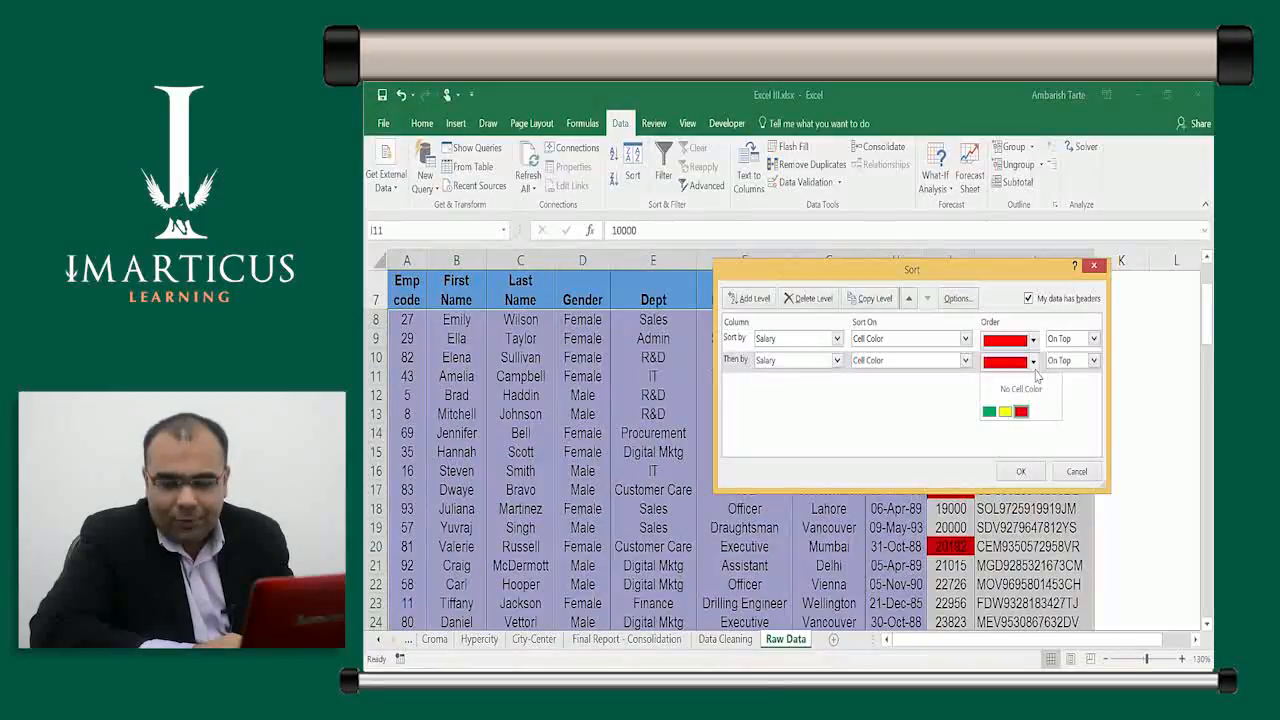
left_click(1006, 411)
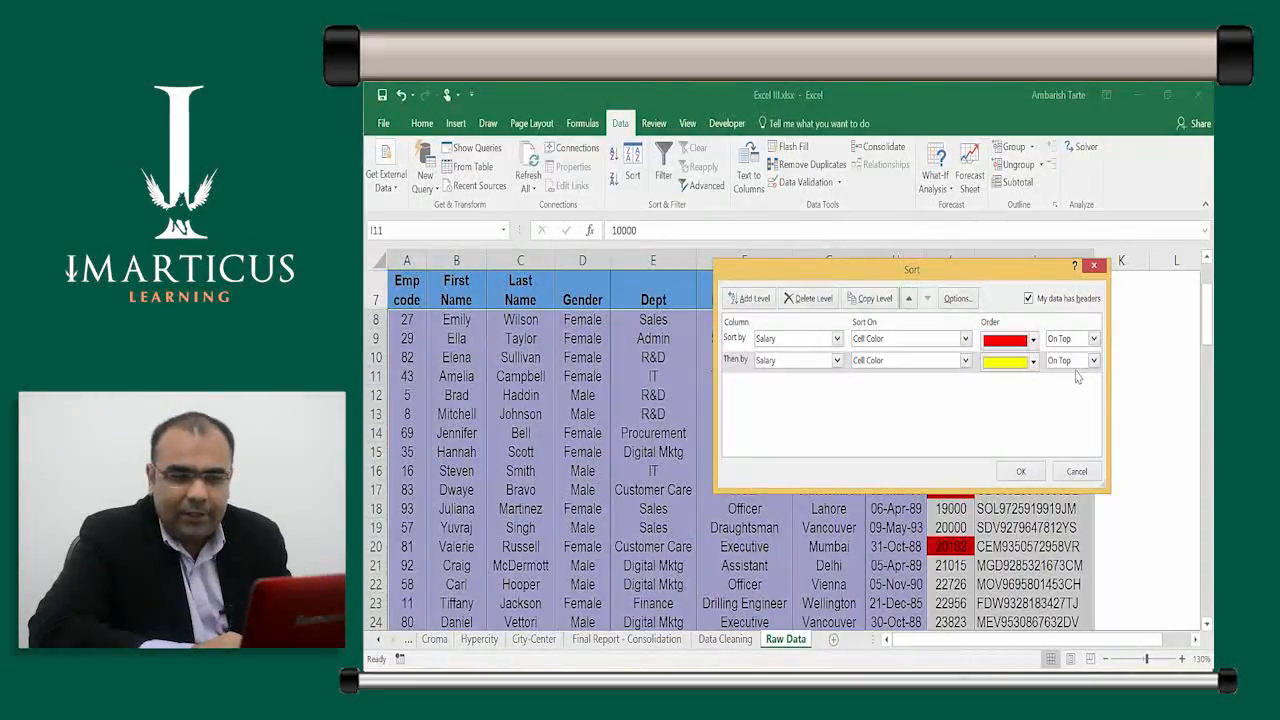
Add third and fourth levels for No Cell Color and green, then apply the sort
left_click(871, 298)
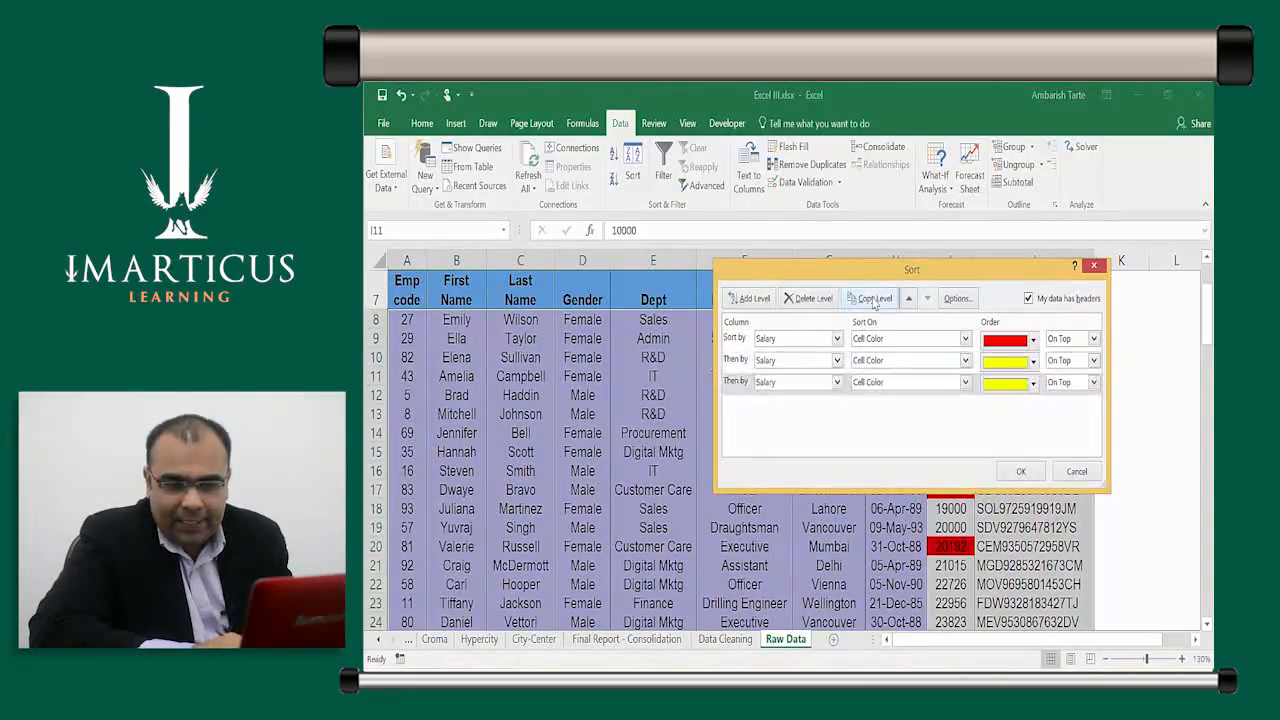
left_click(1034, 383)
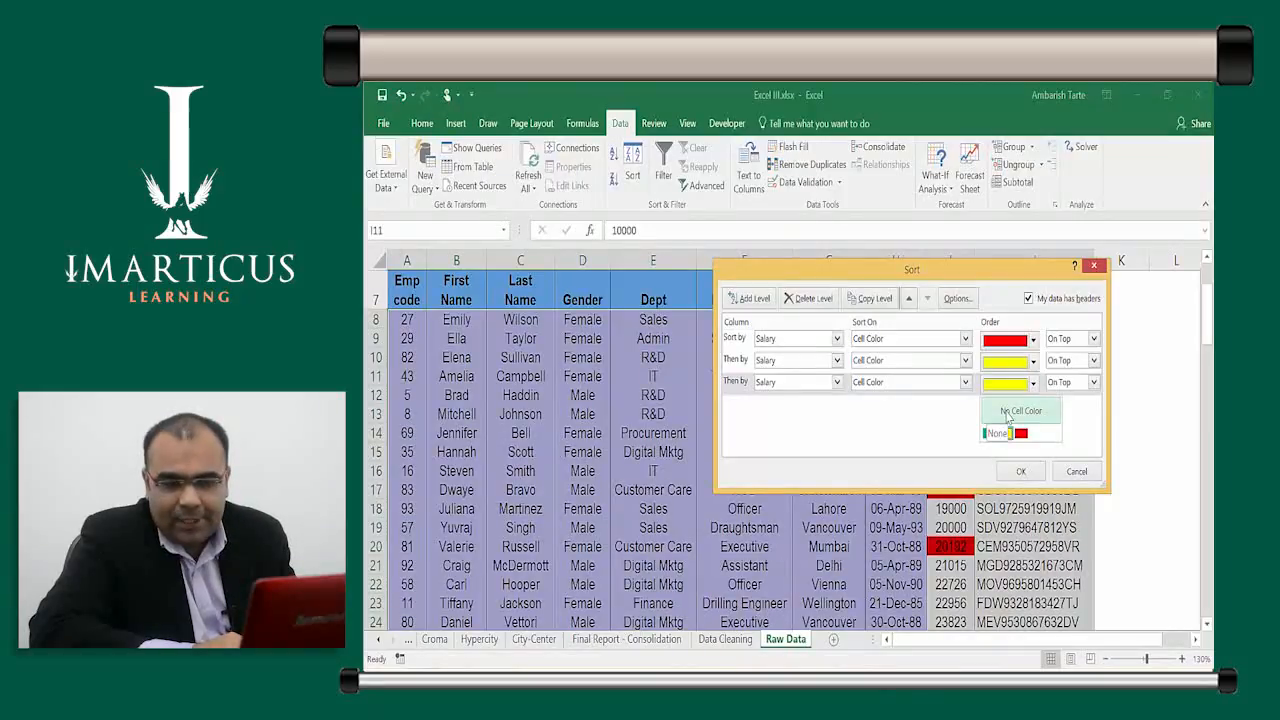
left_click(1008, 412)
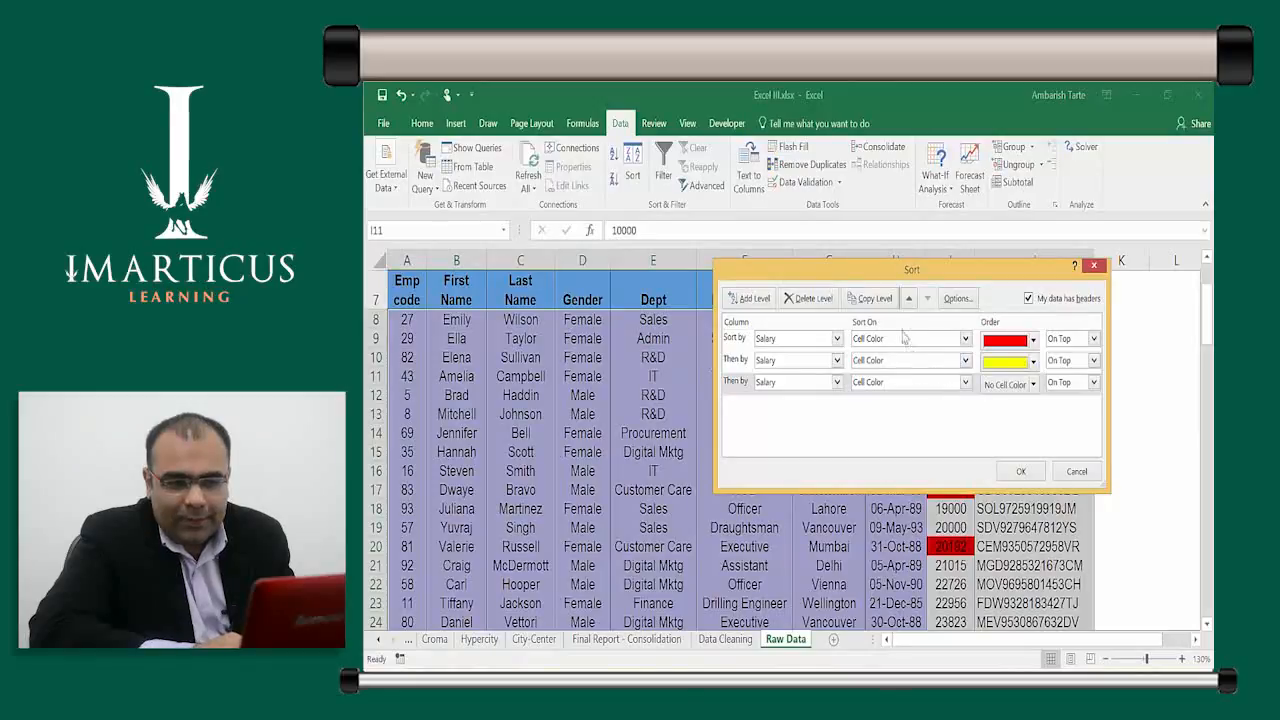
left_click(880, 302)
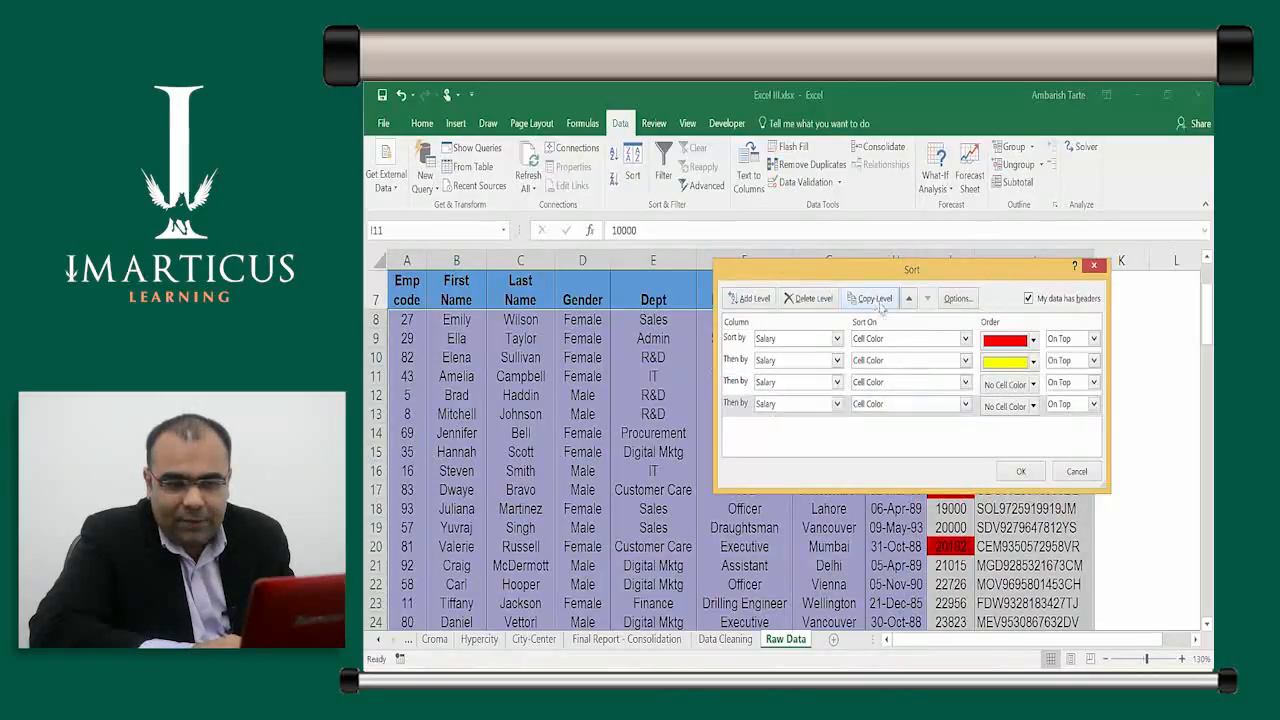
left_click(1031, 406)
left_click(989, 455)
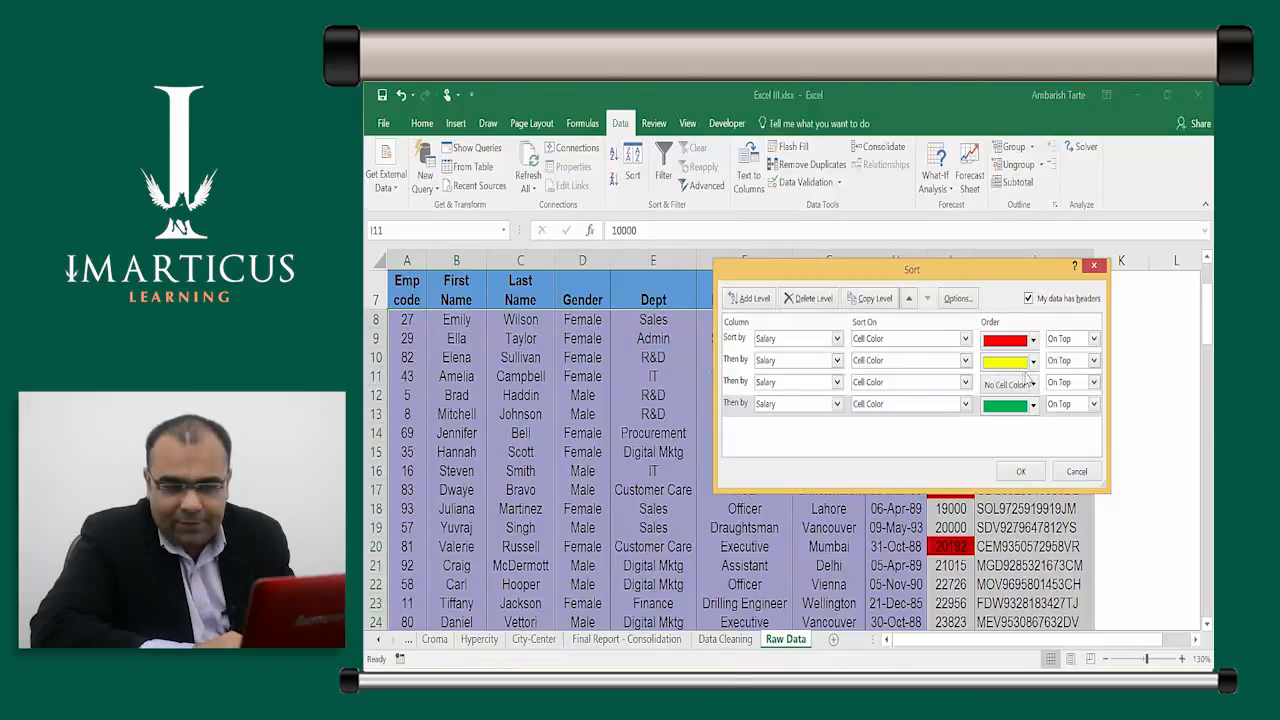
left_click(1021, 472)
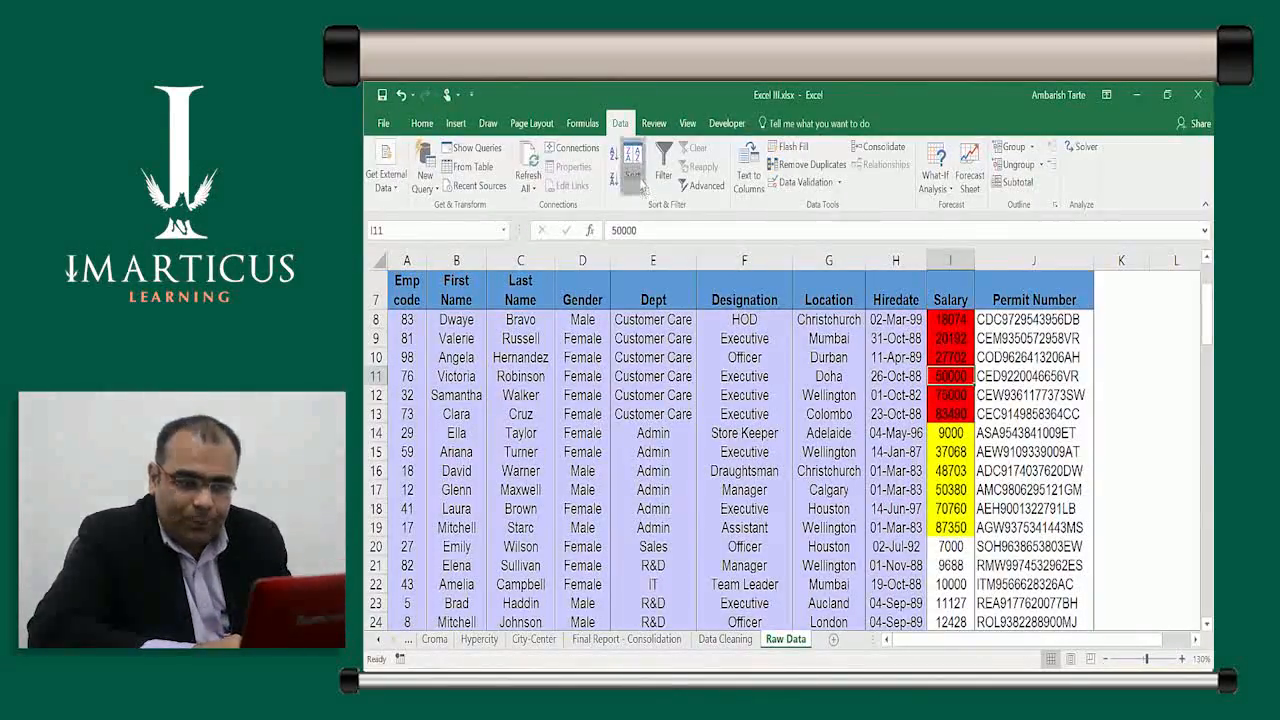
left_click(641, 188)
left_click(905, 338)
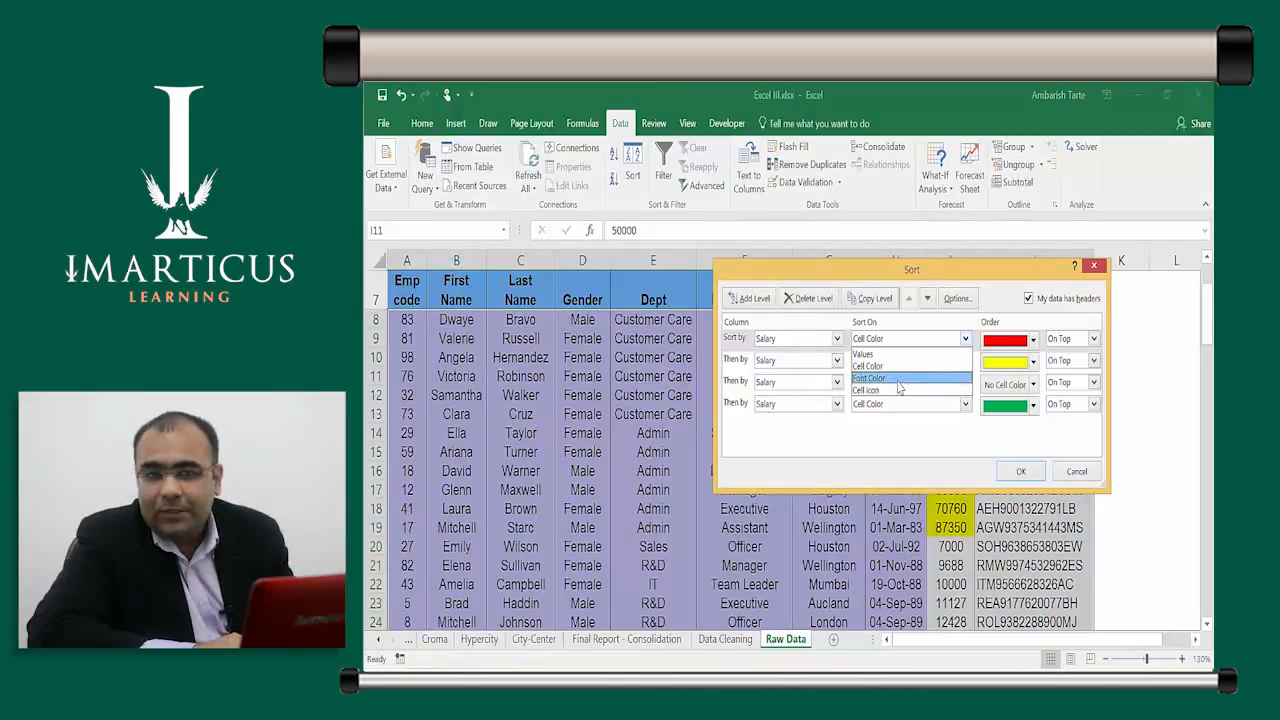
left_click(1070, 474)
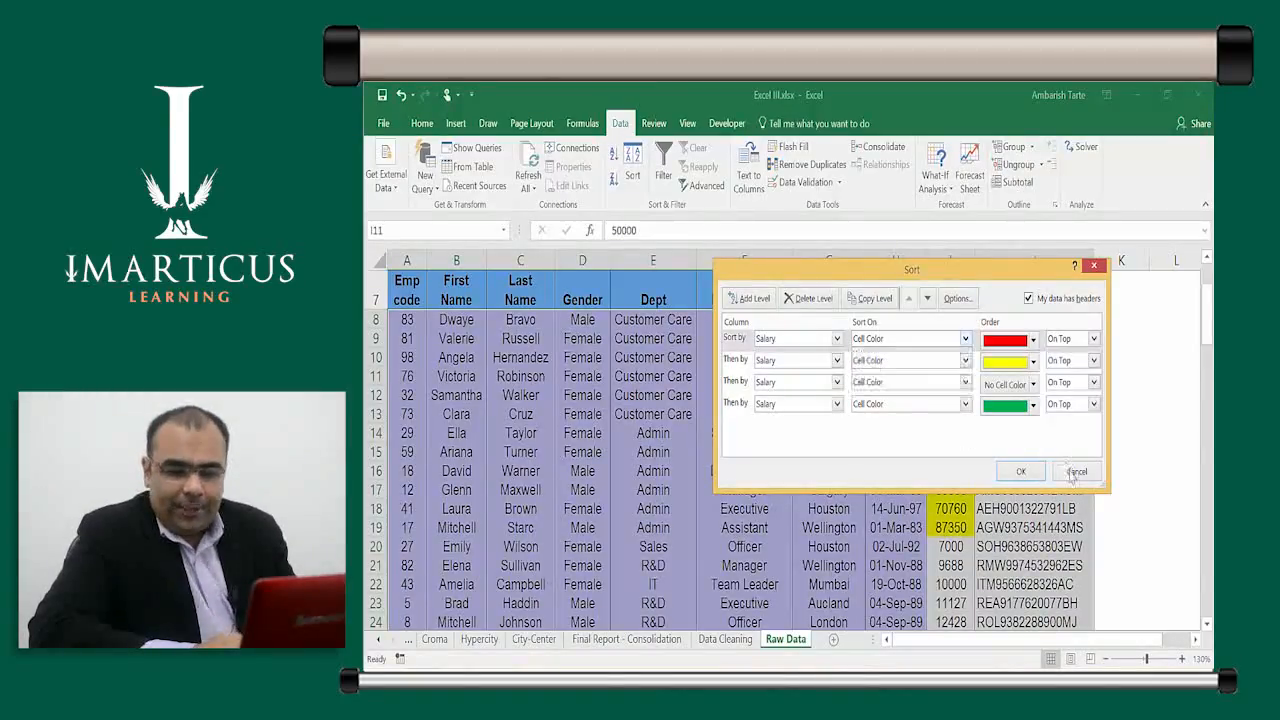
left_click(1070, 474)
left_click(938, 418)
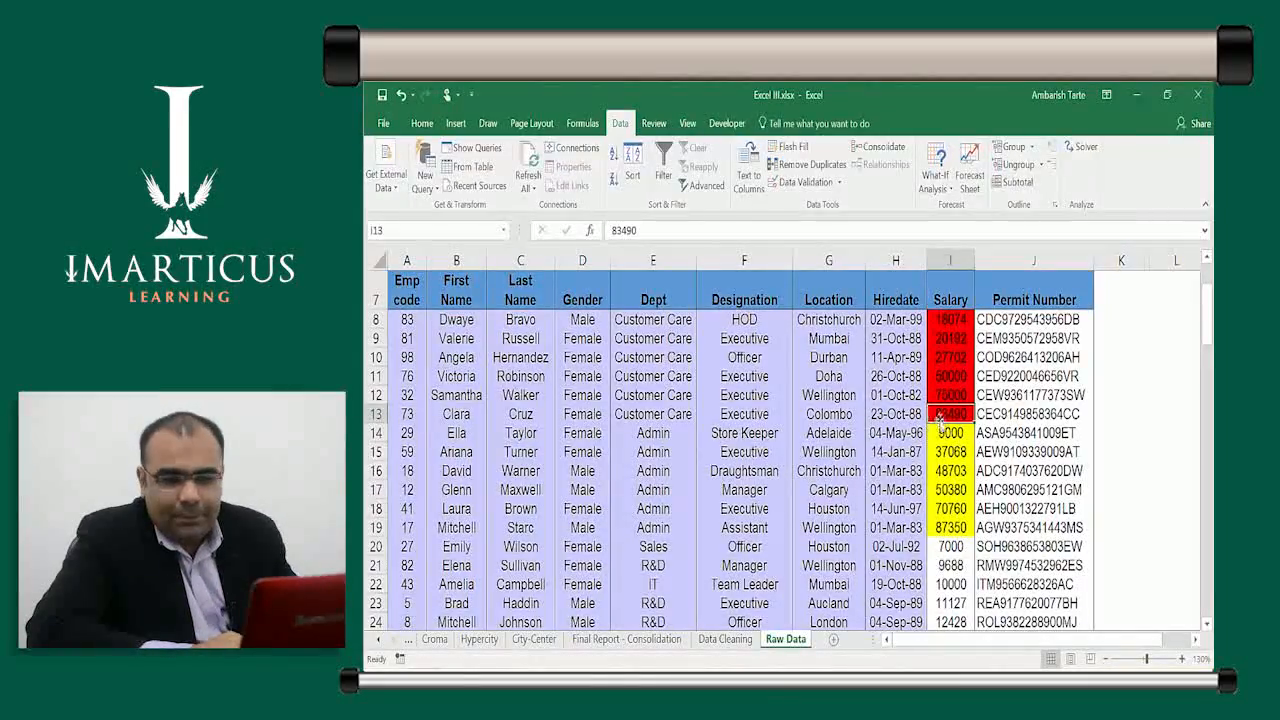
left_click(820, 397)
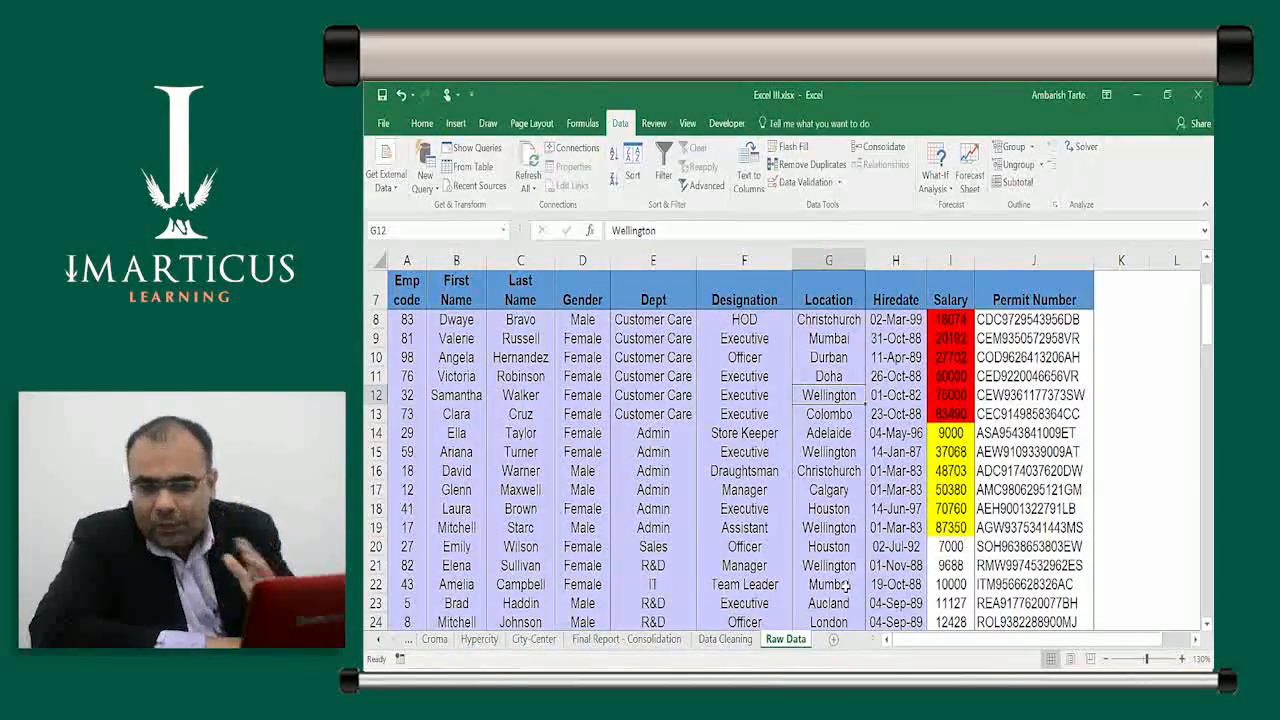
left_click(829, 470)
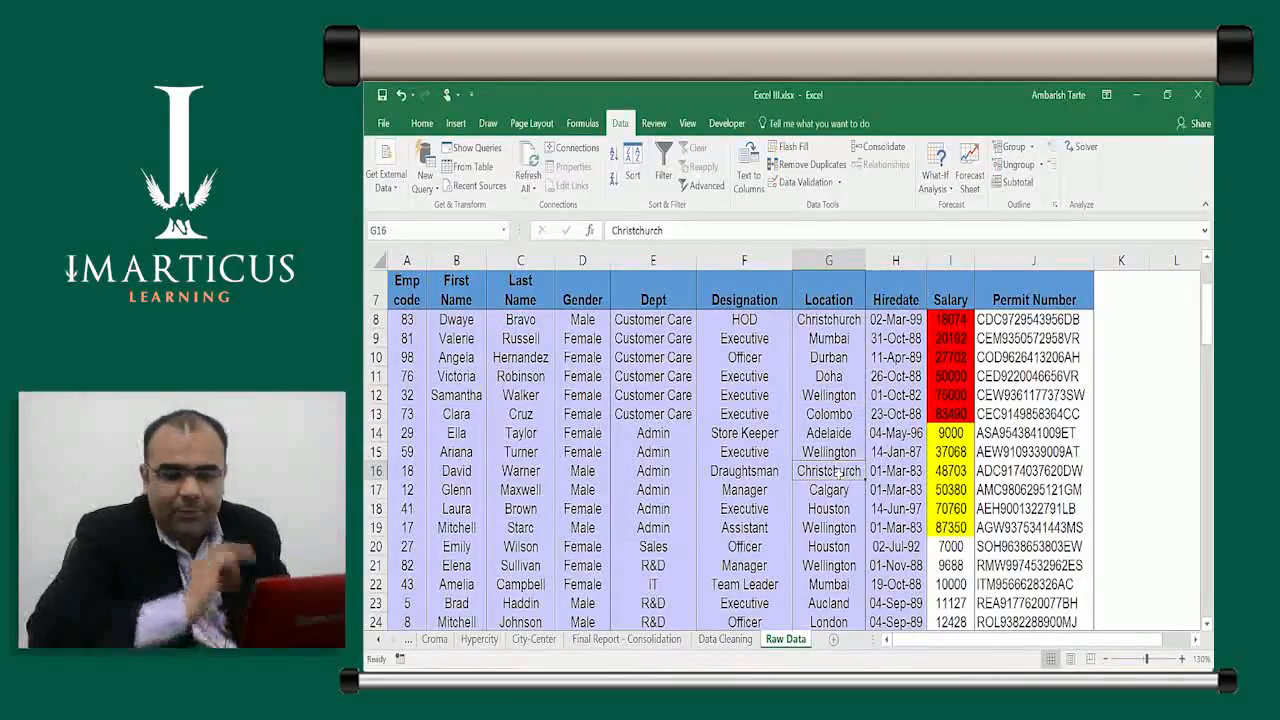
Delete the existing Salary colour sort levels in the Sort dialog
left_click(632, 180)
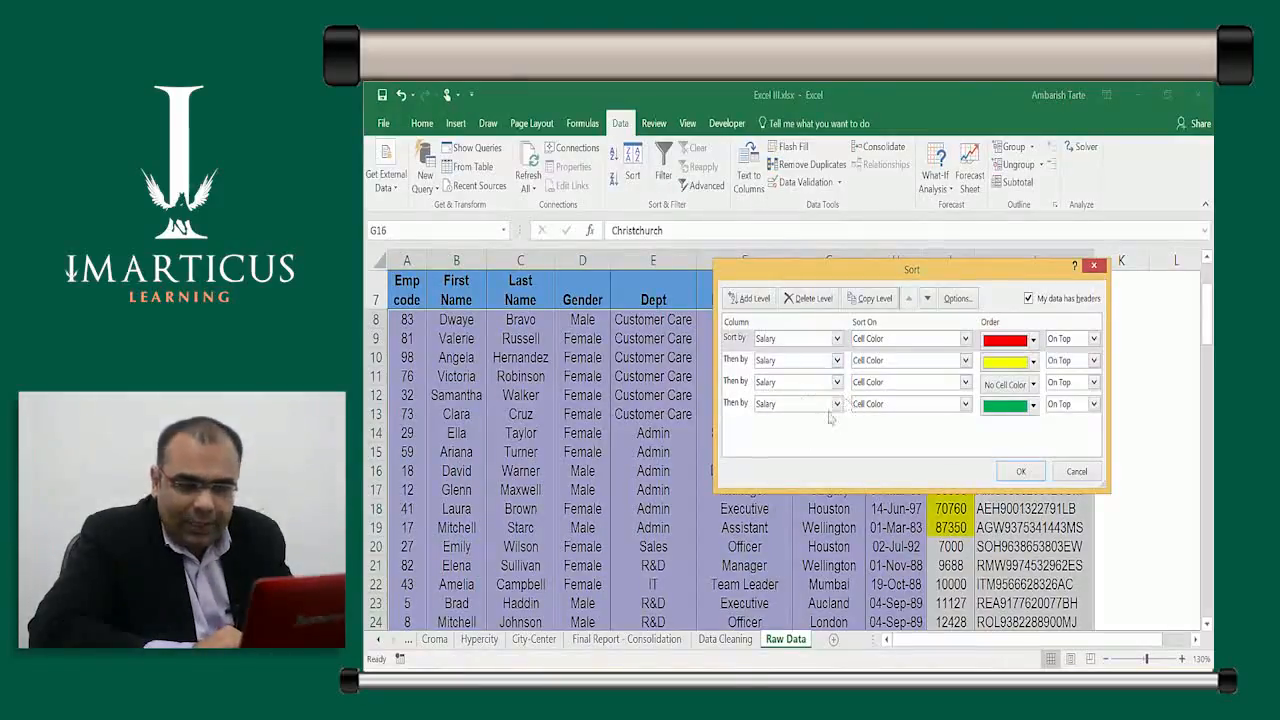
left_click(812, 299)
left_click(812, 299)
left_click(812, 299)
left_click(812, 299)
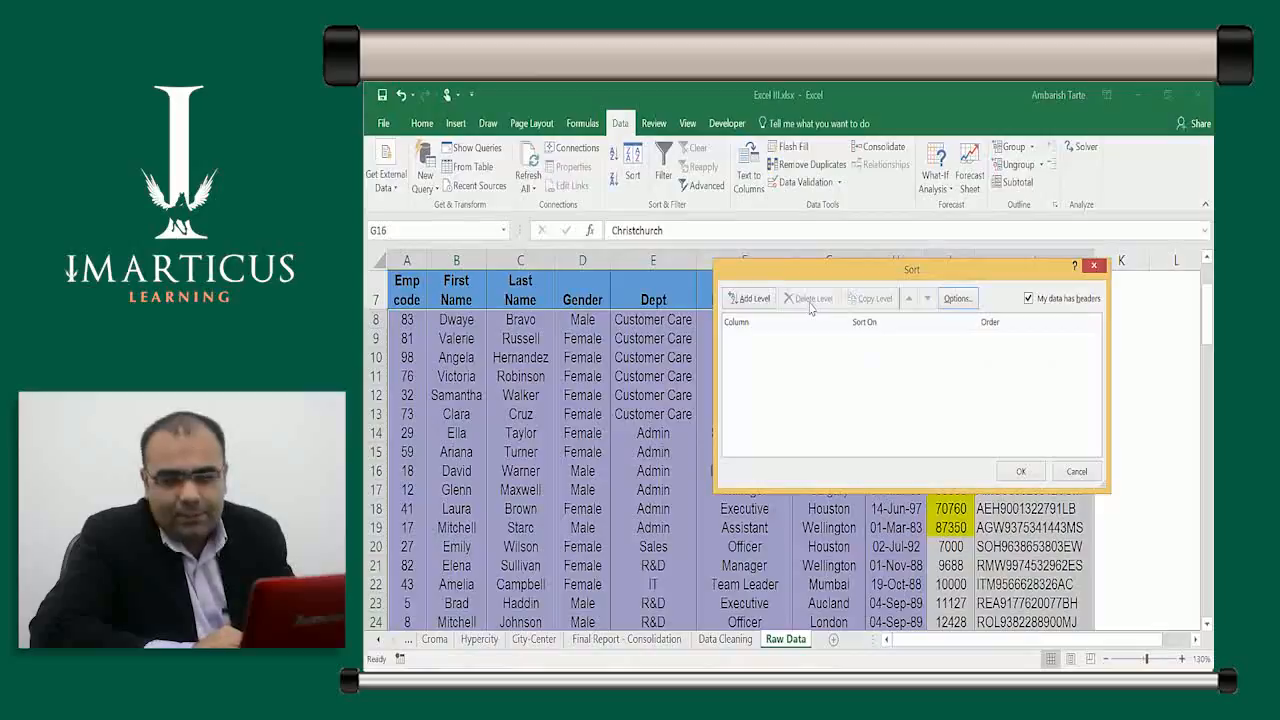
Add a Location level sorted on Values and choose Custom List as its order
left_click(752, 298)
left_click(837, 339)
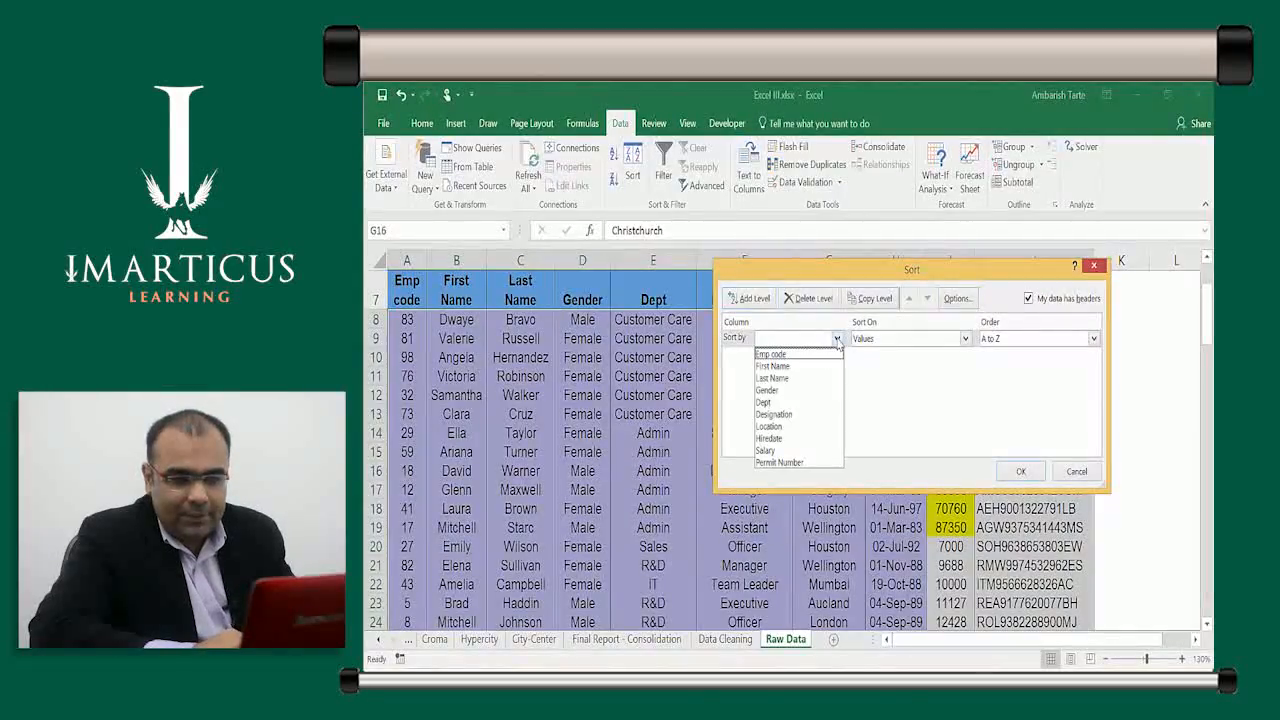
key("Down")
key("Down")
key("Down")
key("Down")
key("Down")
key("Down")
key("Tab")
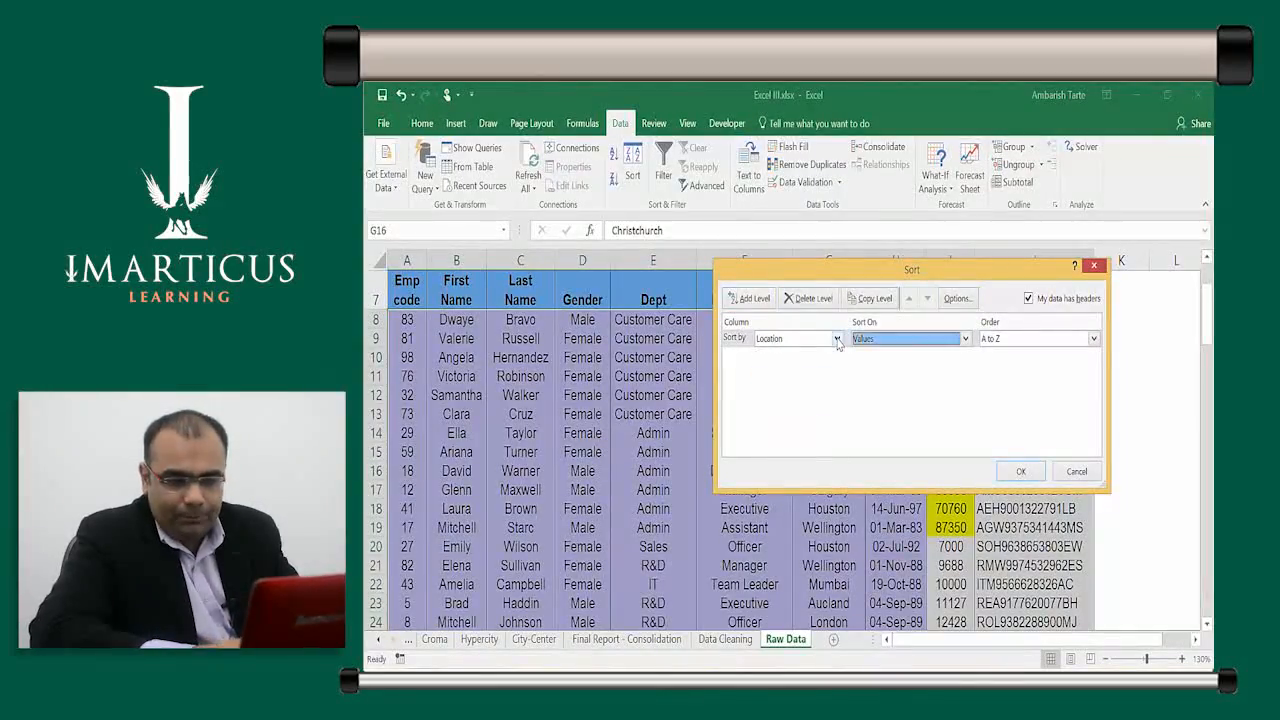
left_click(878, 341)
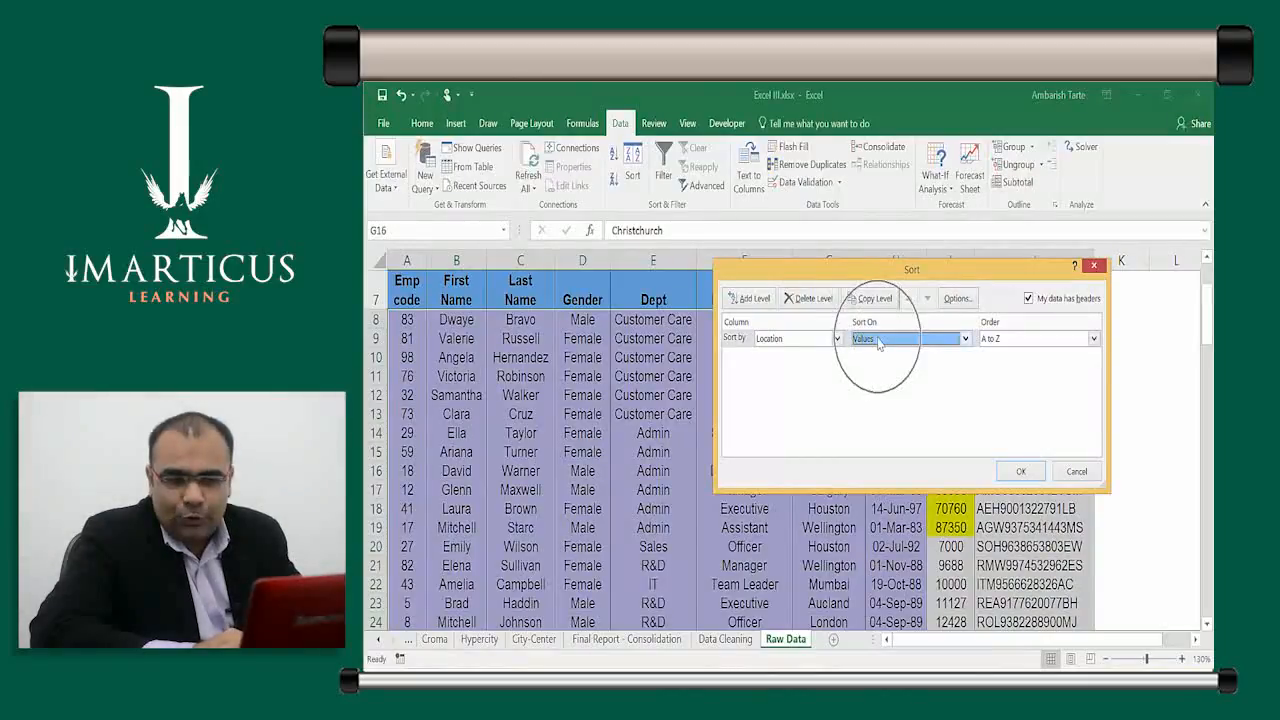
left_click(878, 343)
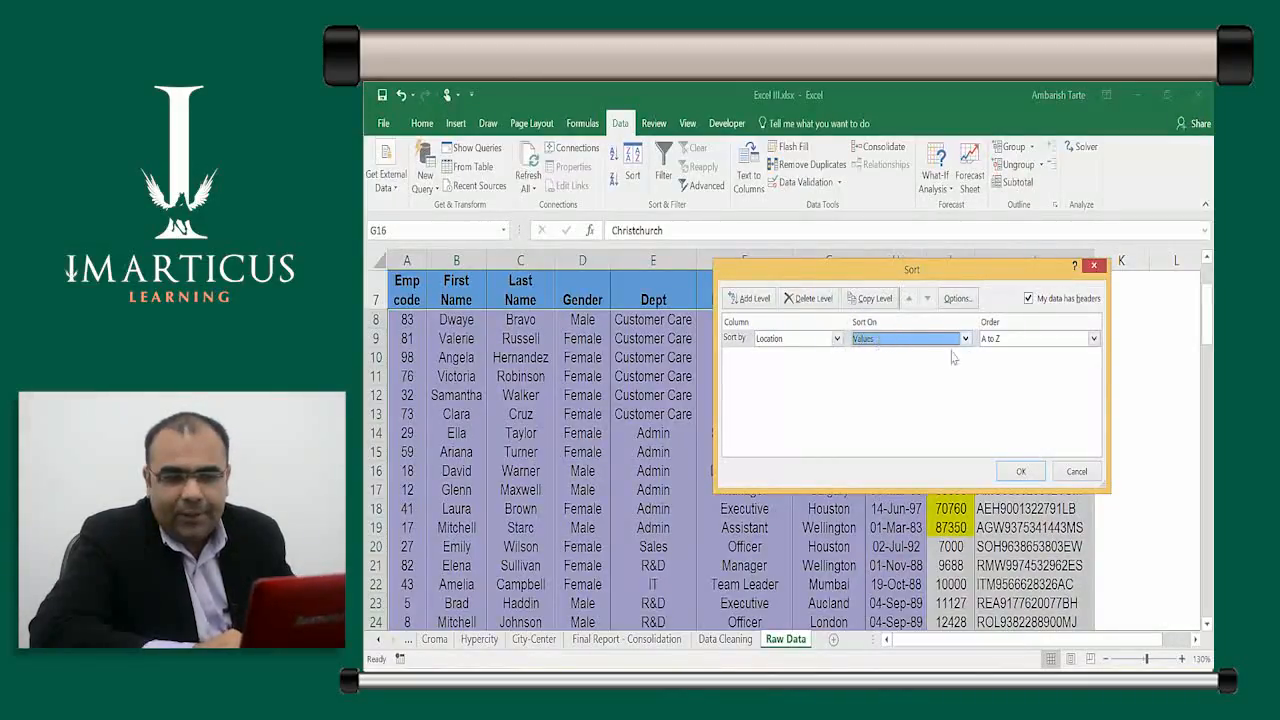
left_click(1097, 339)
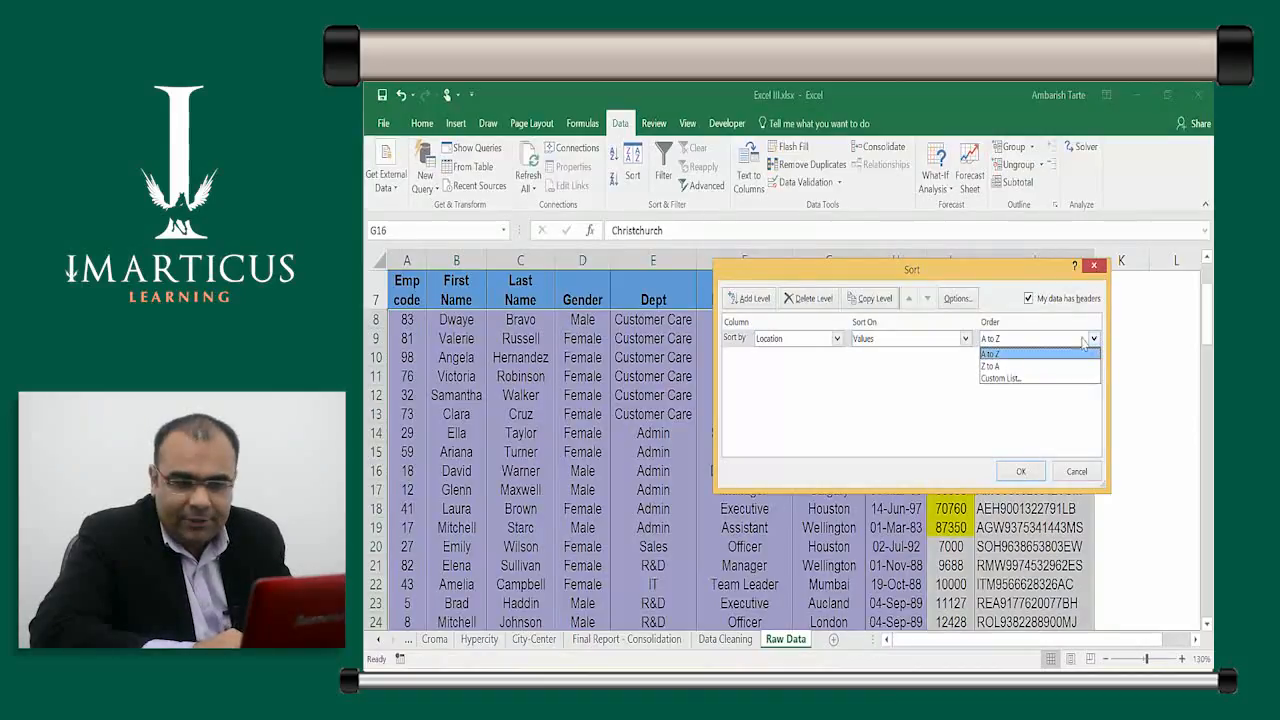
left_click(1022, 380)
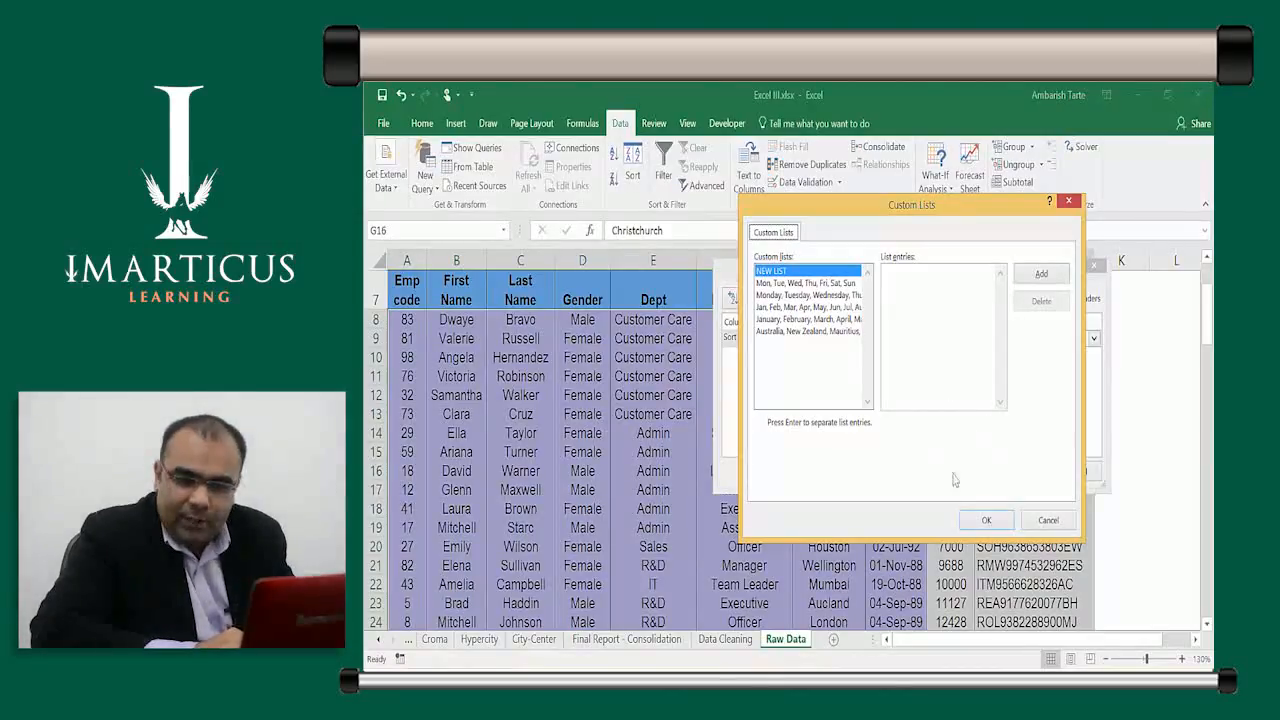
Add Wellington, Houston, Mumbai as a custom list and confirm it as the Location order
key("ctrl")
key("ctrl")
key("ctrl")
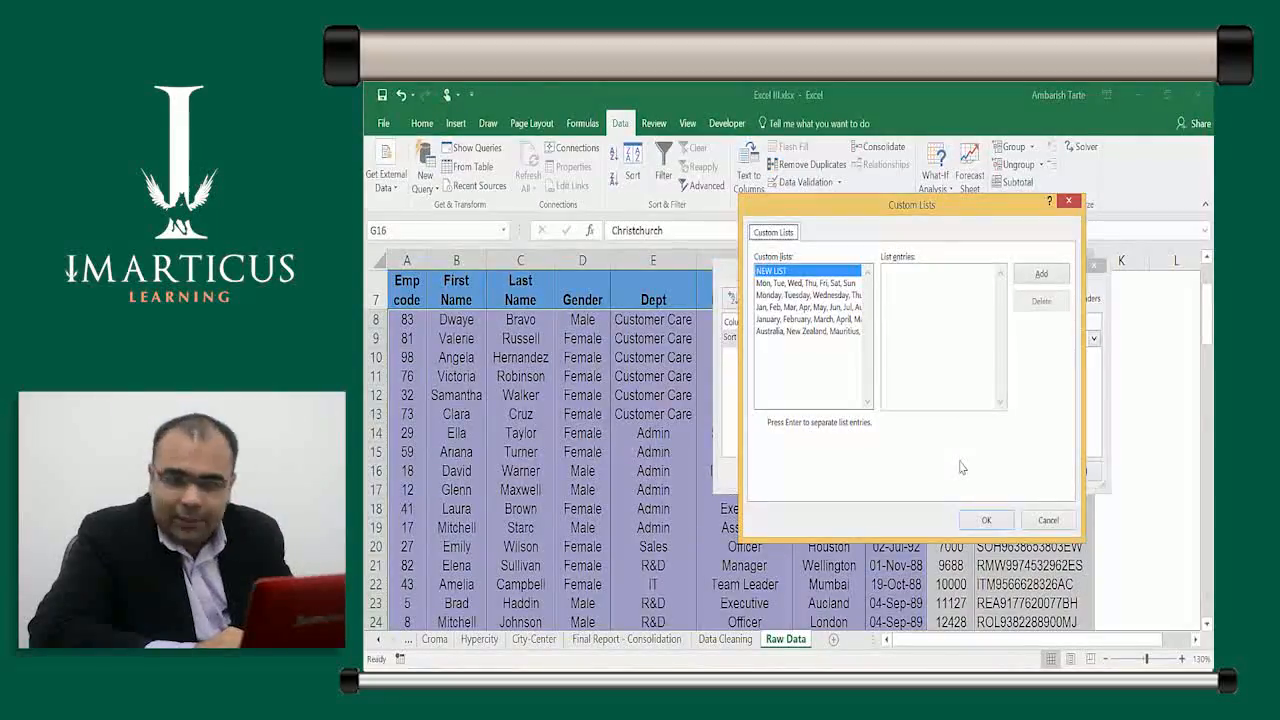
left_click(899, 283)
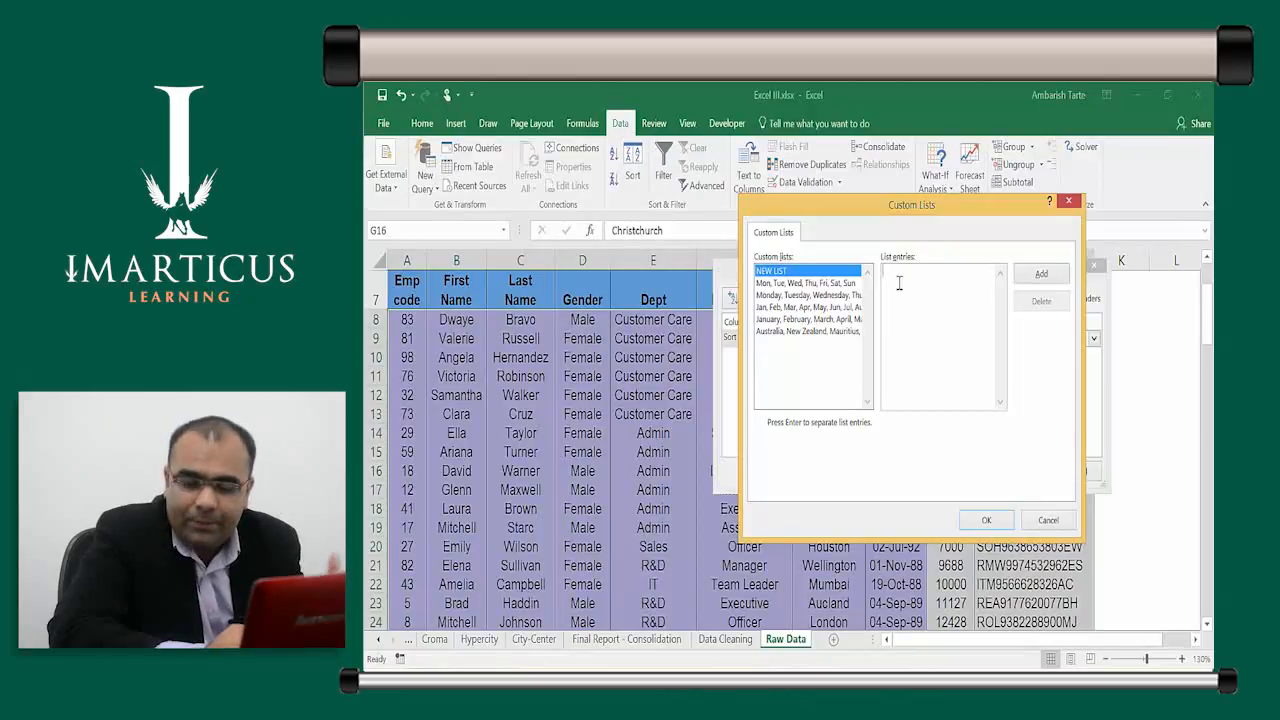
type("W")
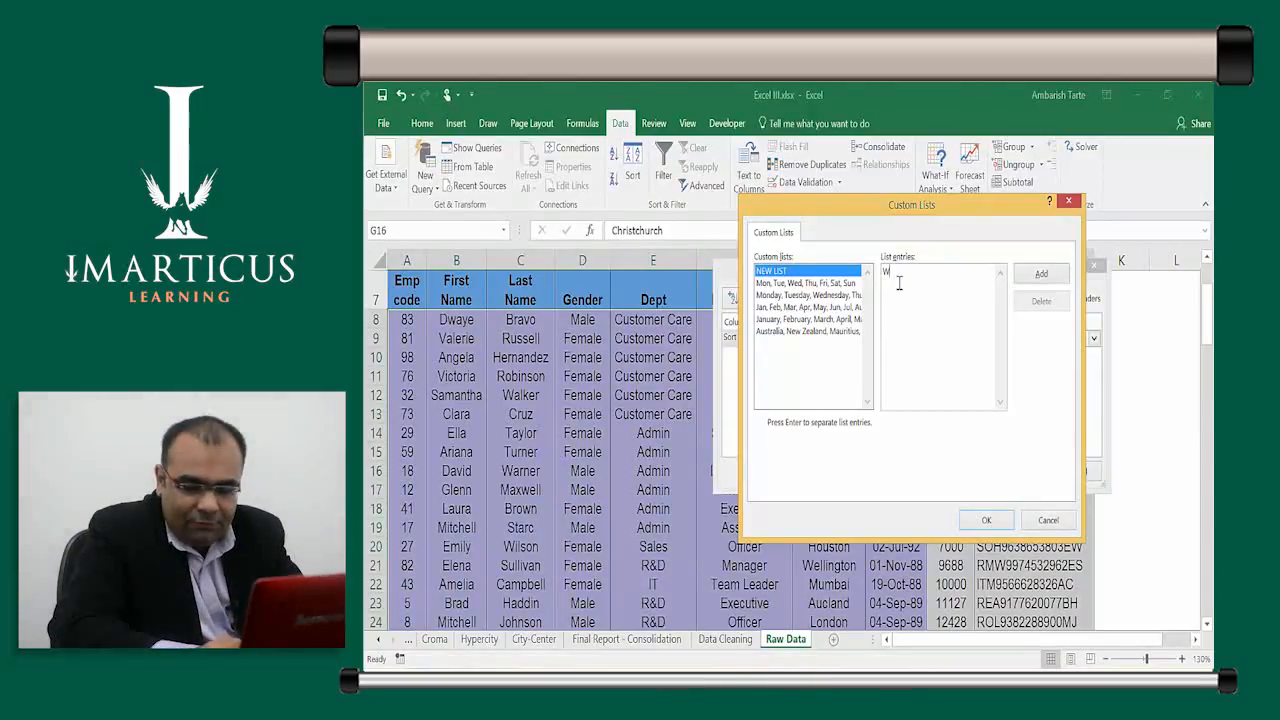
type("ellington")
key("Return")
type("H")
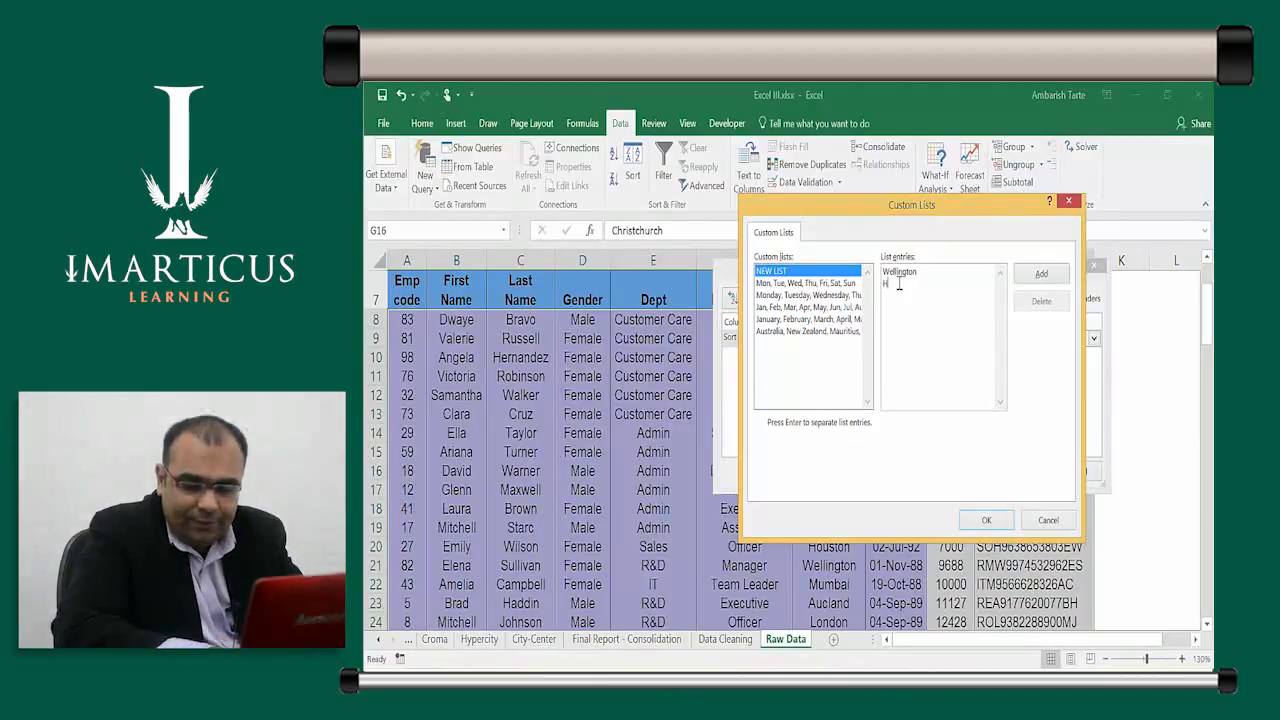
type("ouston")
key("Return")
type("Mumbai")
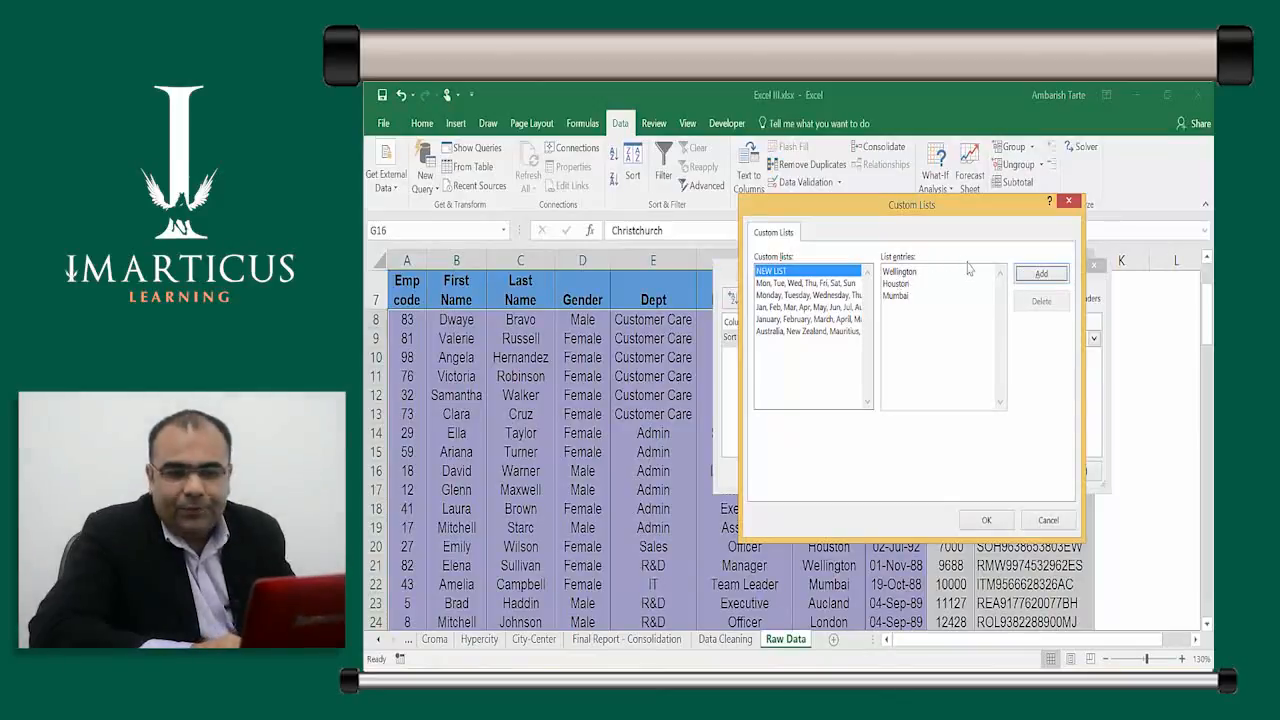
left_click(1020, 280)
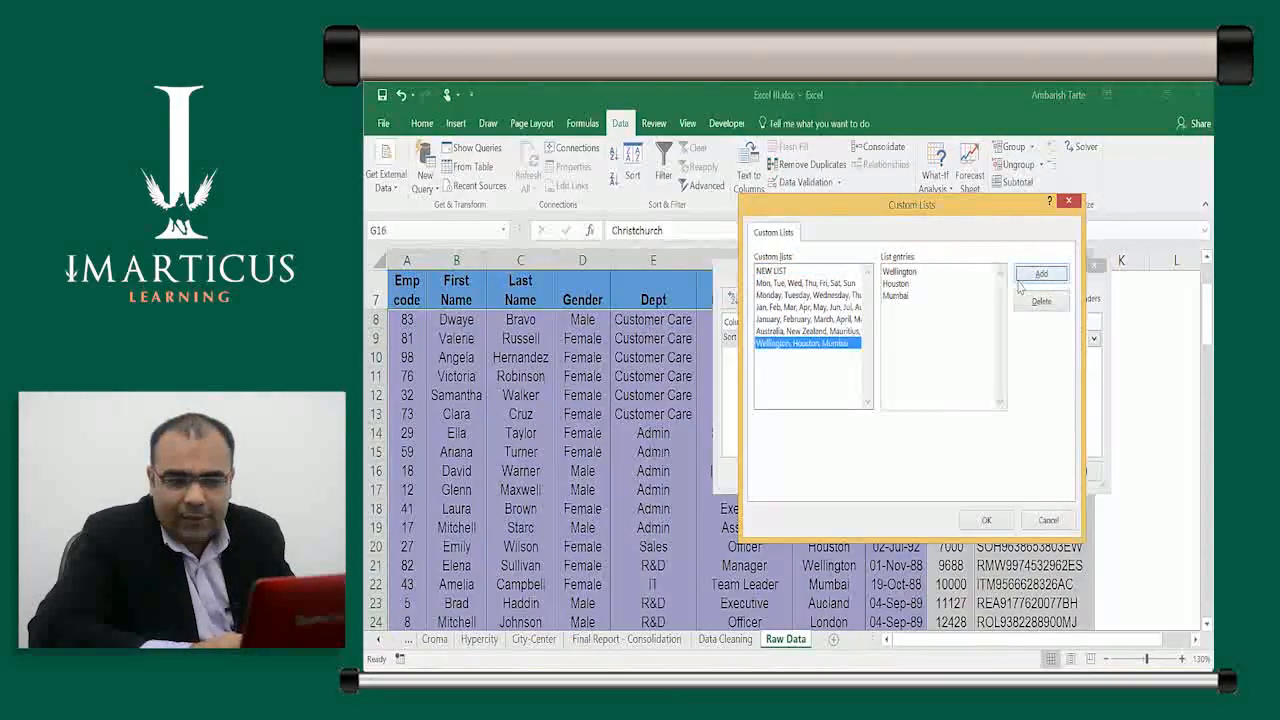
left_click(996, 526)
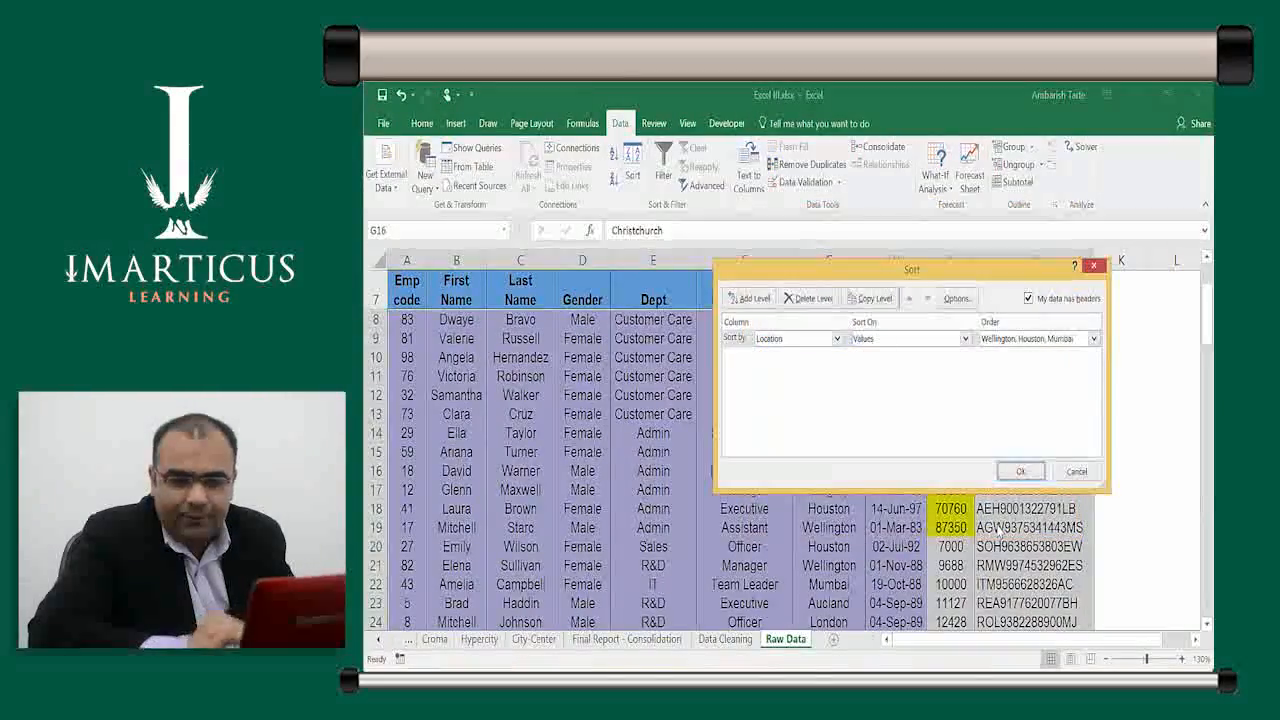
Apply the Wellington–Houston–Mumbai Location sort and select the Location cells to check the groups
left_click(1019, 472)
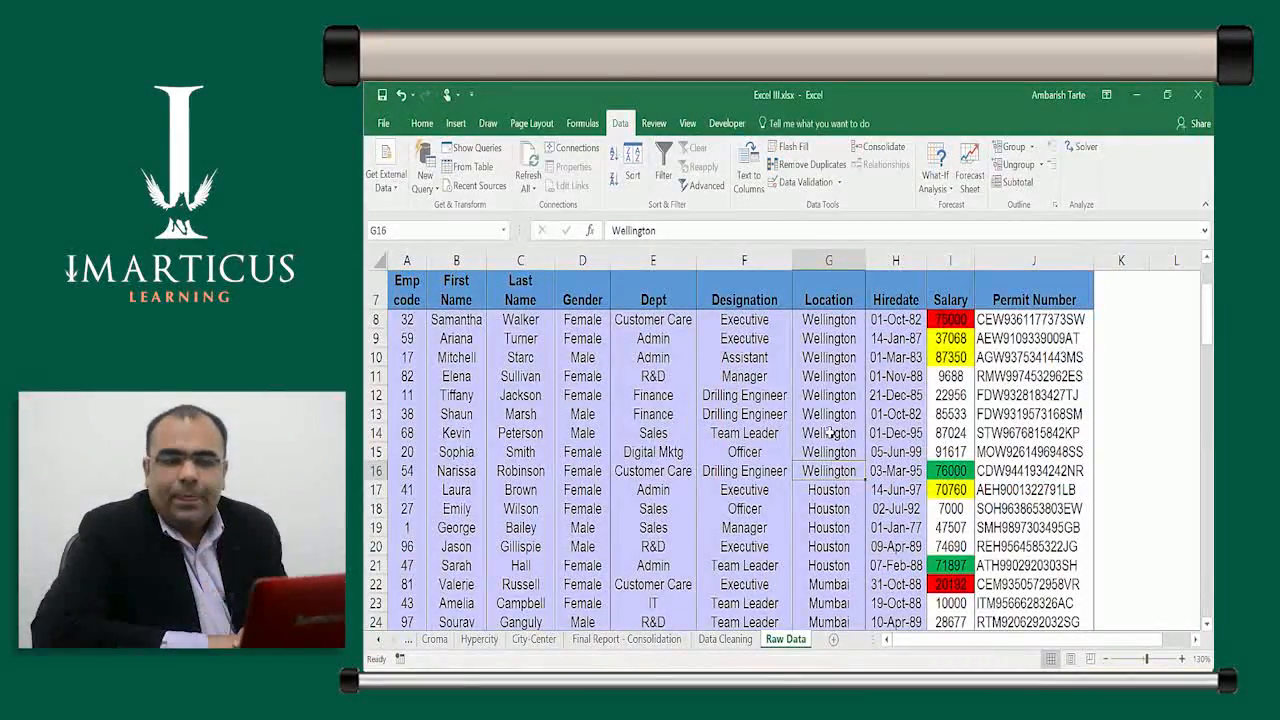
key("Up")
key("Up")
key("Up")
key("Up")
key("Up")
key("Up")
key("Up")
key("Up")
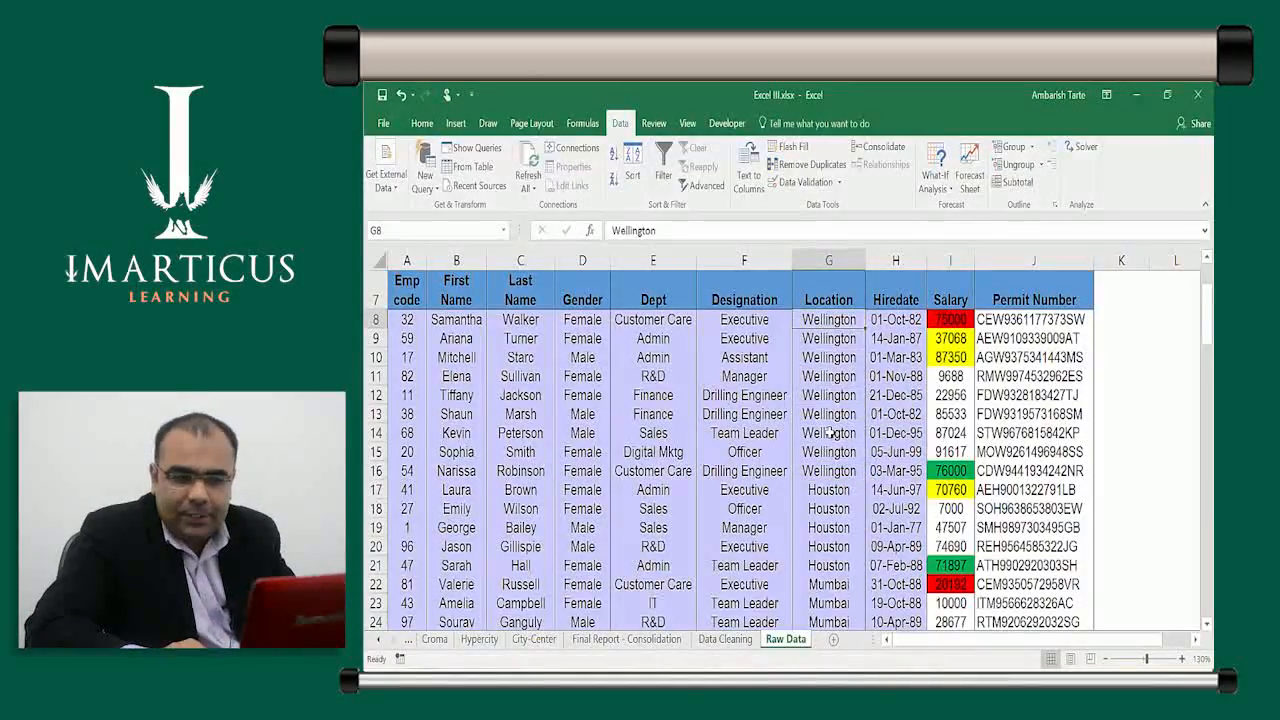
key("shift+Down")
key("shift+Down")
key("shift+Down")
key("shift+Down")
key("shift+Down")
key("shift+Down")
key("shift+Down")
key("shift+Down")
key("shift+Down")
key("shift+Down")
key("shift+Down")
key("shift+Down")
key("shift+Down")
key("shift+Down")
key("shift+Down")
key("shift+Down")
key("shift+Down")
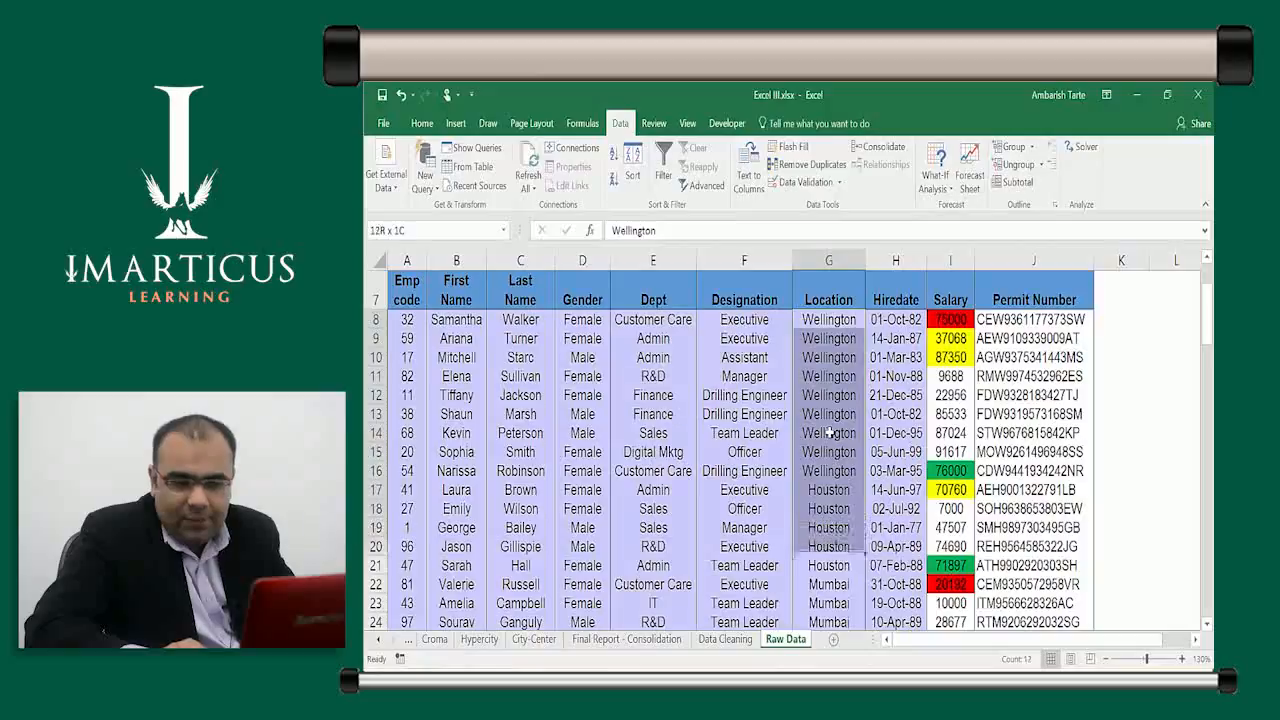
key("shift+Down")
key("shift+Down")
key("shift+Down")
key("shift+Down")
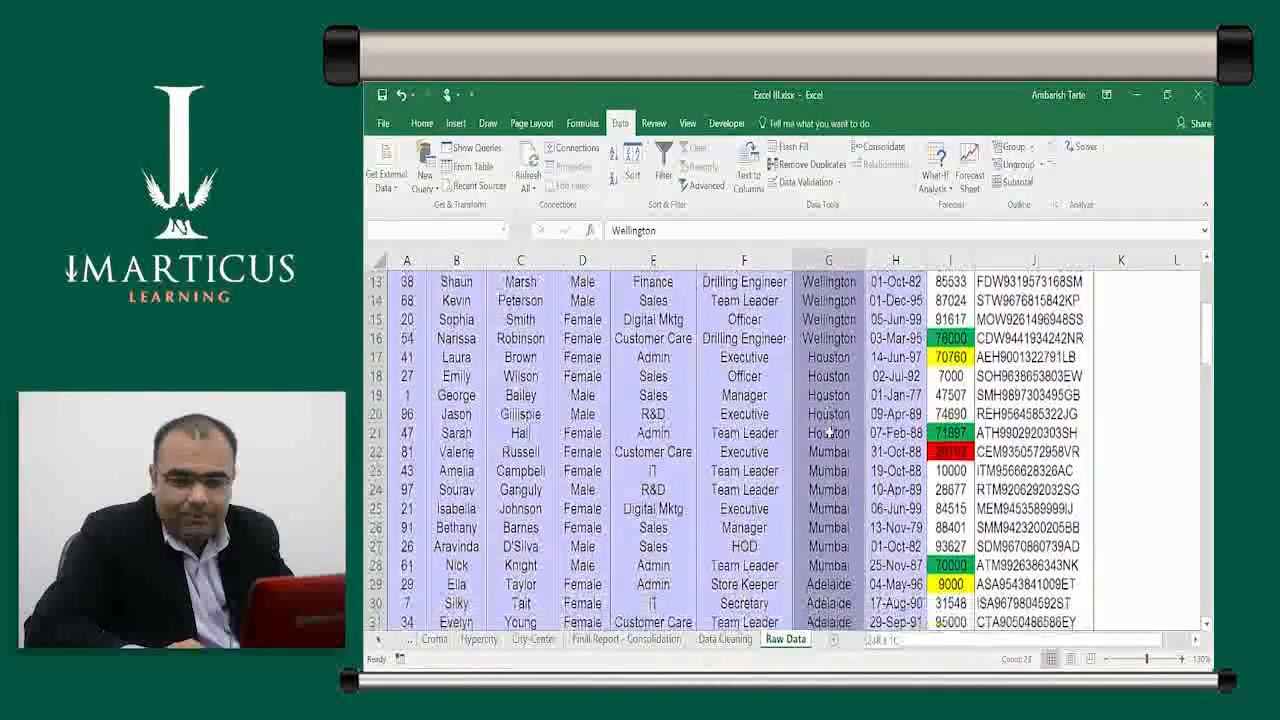
key("shift+Up")
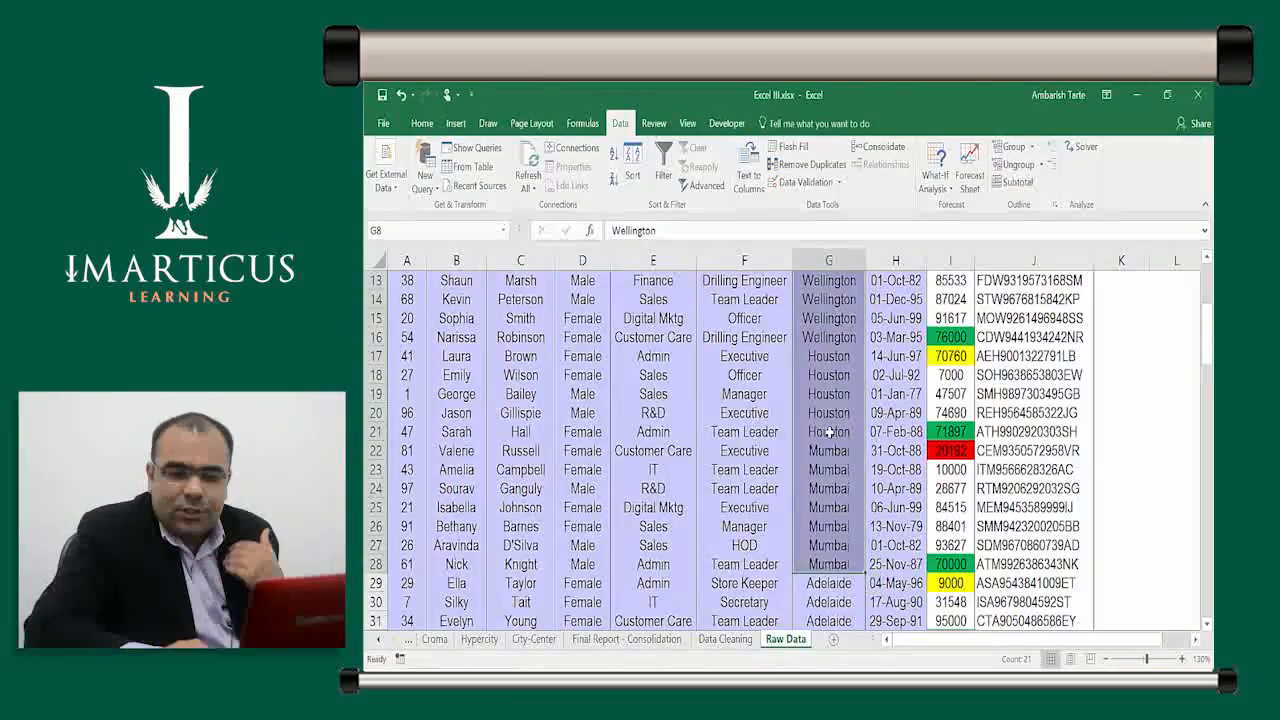
key("Down")
key("Down")
key("Down")
key("Down")
key("Down")
key("Down")
key("Down")
key("Down")
key("Down")
key("Down")
key("Down")
key("Down")
key("Down")
key("Down")
key("Down")
key("Down")
key("Down")
key("Down")
key("Down")
key("Down")
key("Down")
key("Down")
key("Down")
key("Down")
key("Down")
key("Down")
key("Down")
key("Down")
key("Down")
key("Down")
key("Down")
key("Down")
key("Down")
key("Down")
key("Down")
key("Down")
key("Down")
key("Down")
key("Down")
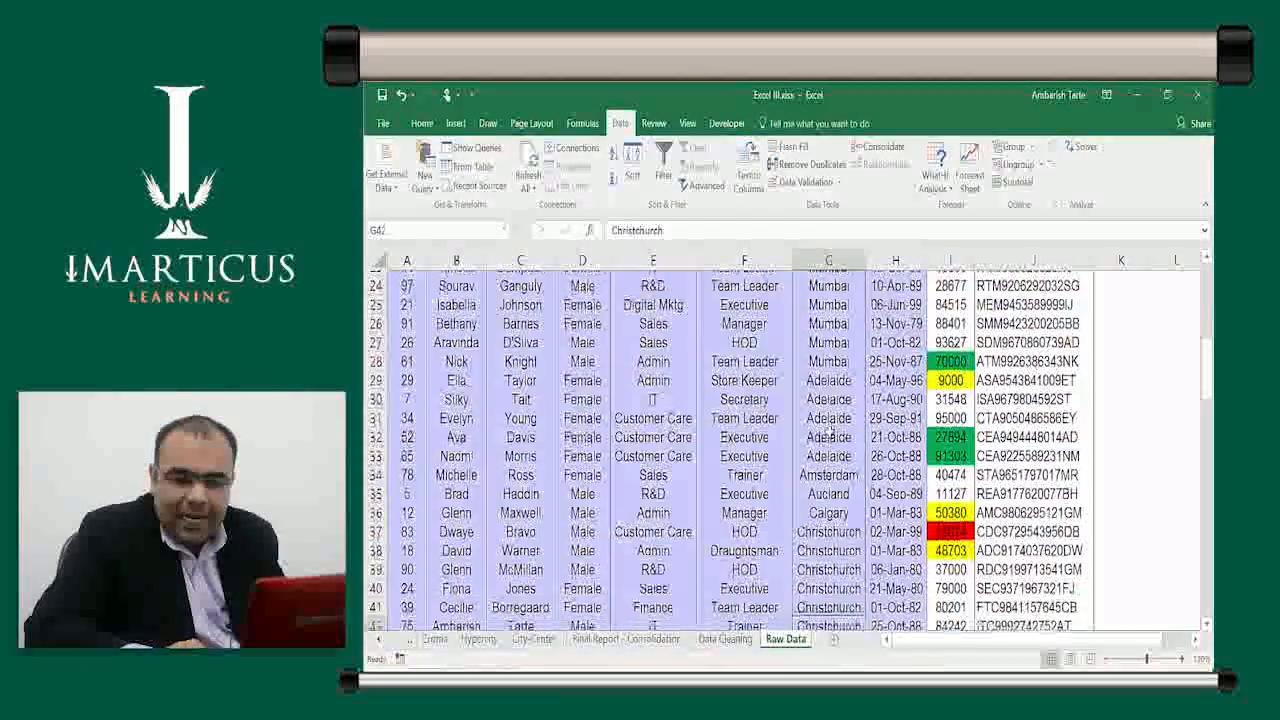
key("Down")
key("Down")
key("Down")
key("Down")
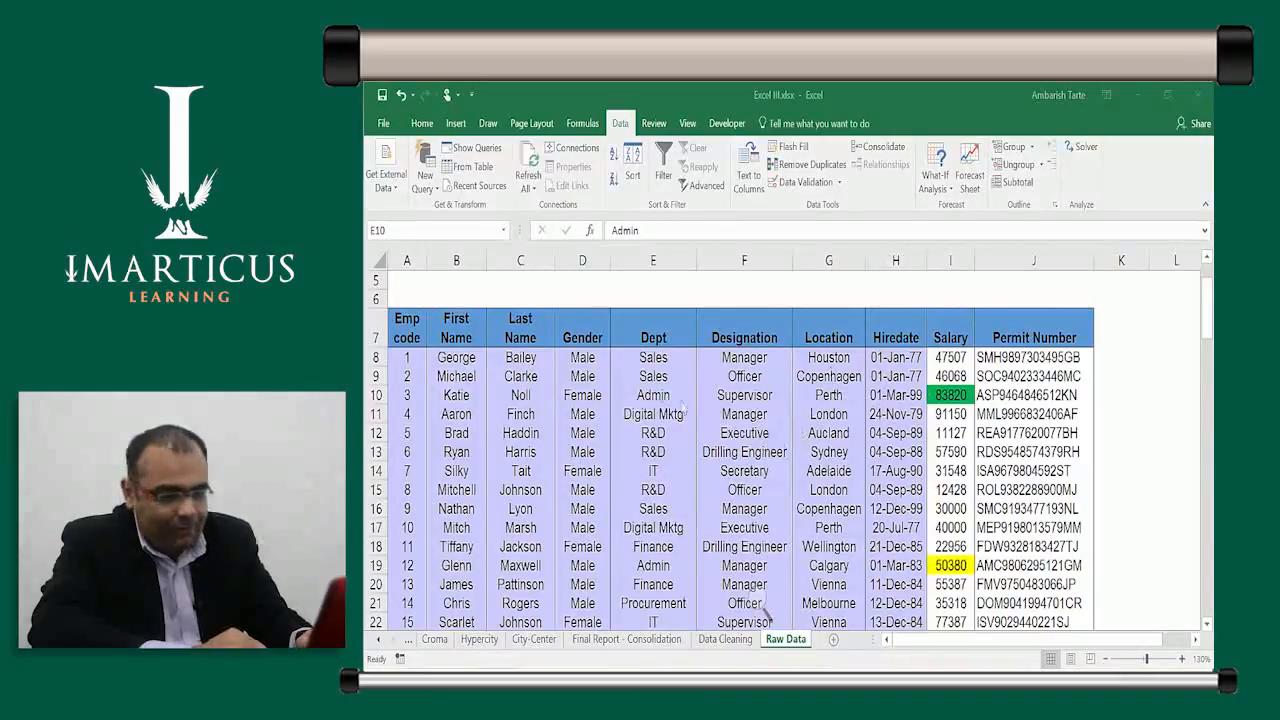
Select the Dept cell containing Admin in the table restored to Emp code order
left_click(735, 411)
key("Left")
key("Up")
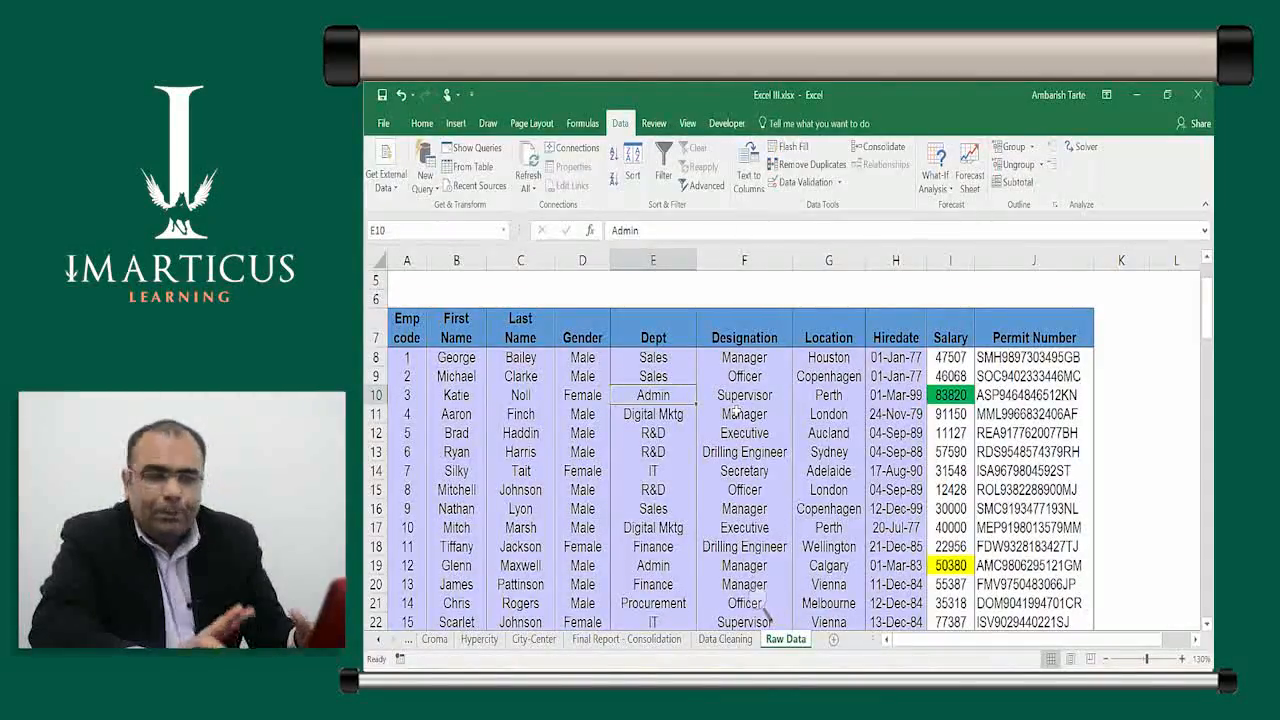
Turn on AutoFilter and filter Dept to Sales only, showing 18 of 100 records
key("ctrl+shift+l")
key("Up")
key("Up")
key("Up")
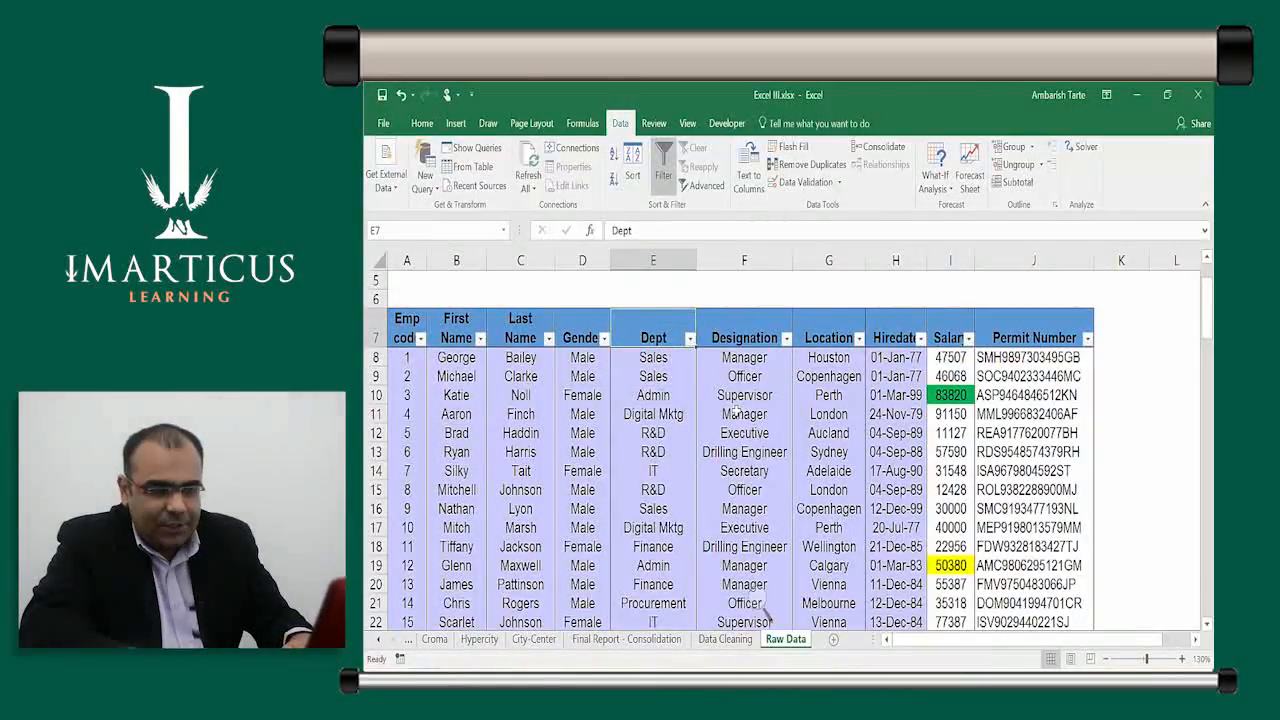
key("alt+Down")
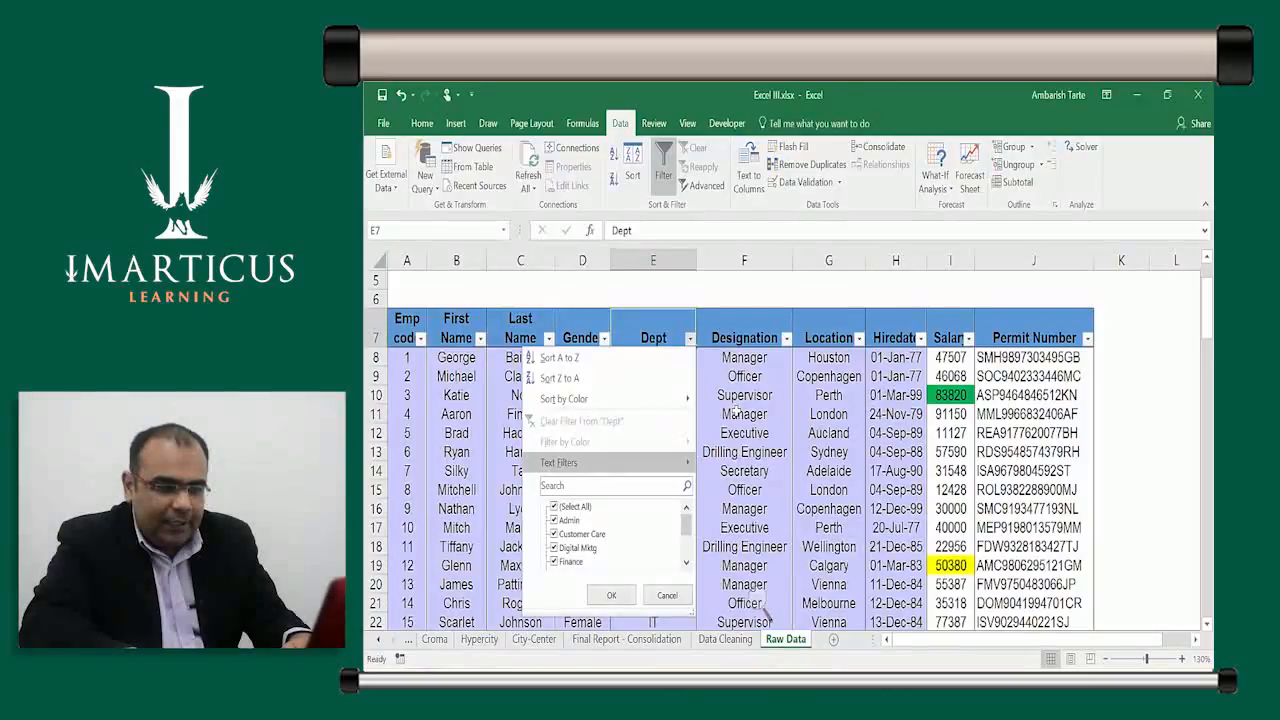
key("Down")
key("Down")
key("space")
key("Down")
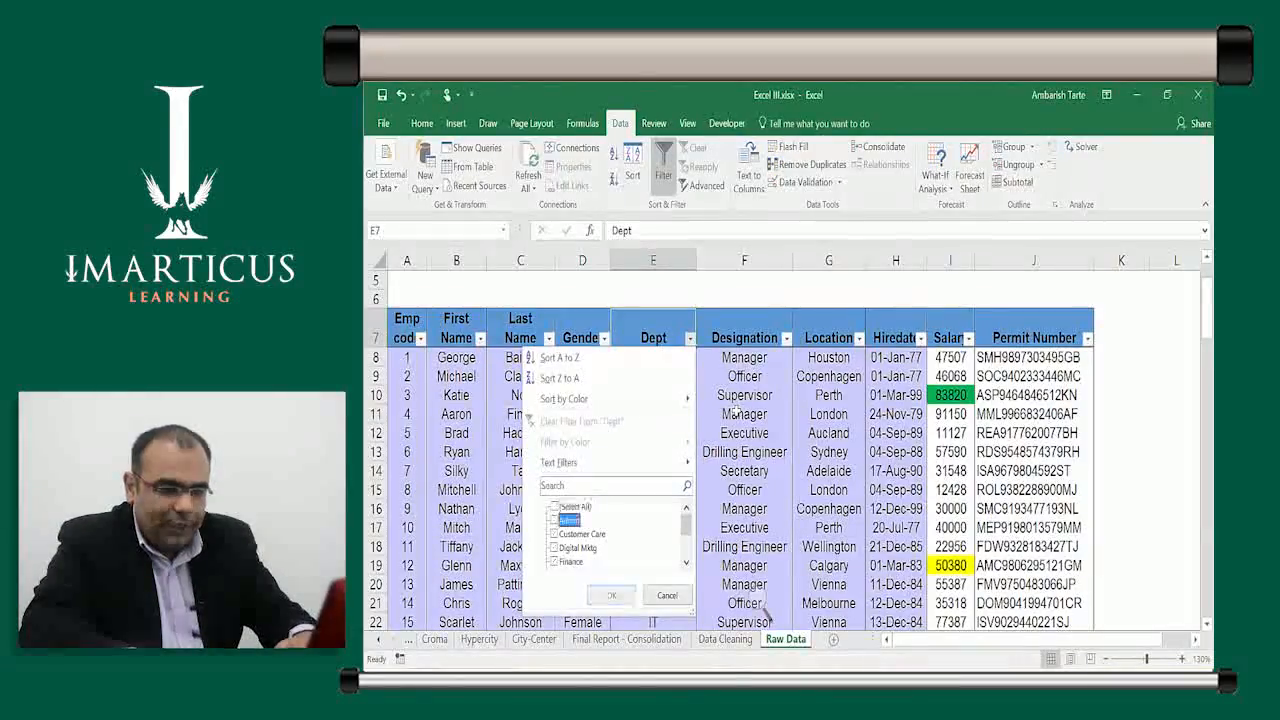
key("Down")
key("Down")
key("Down")
key("Down")
key("Down")
key("Down")
key("Down")
key("Down")
key("space")
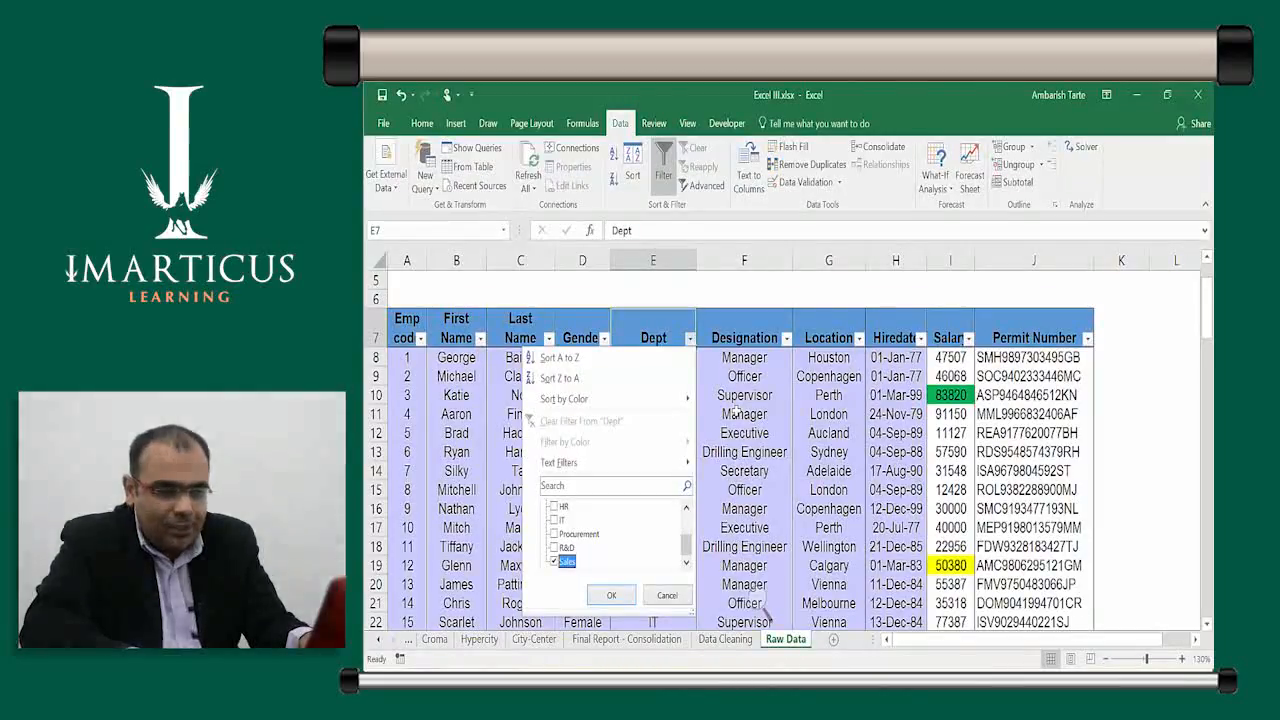
key("Return")
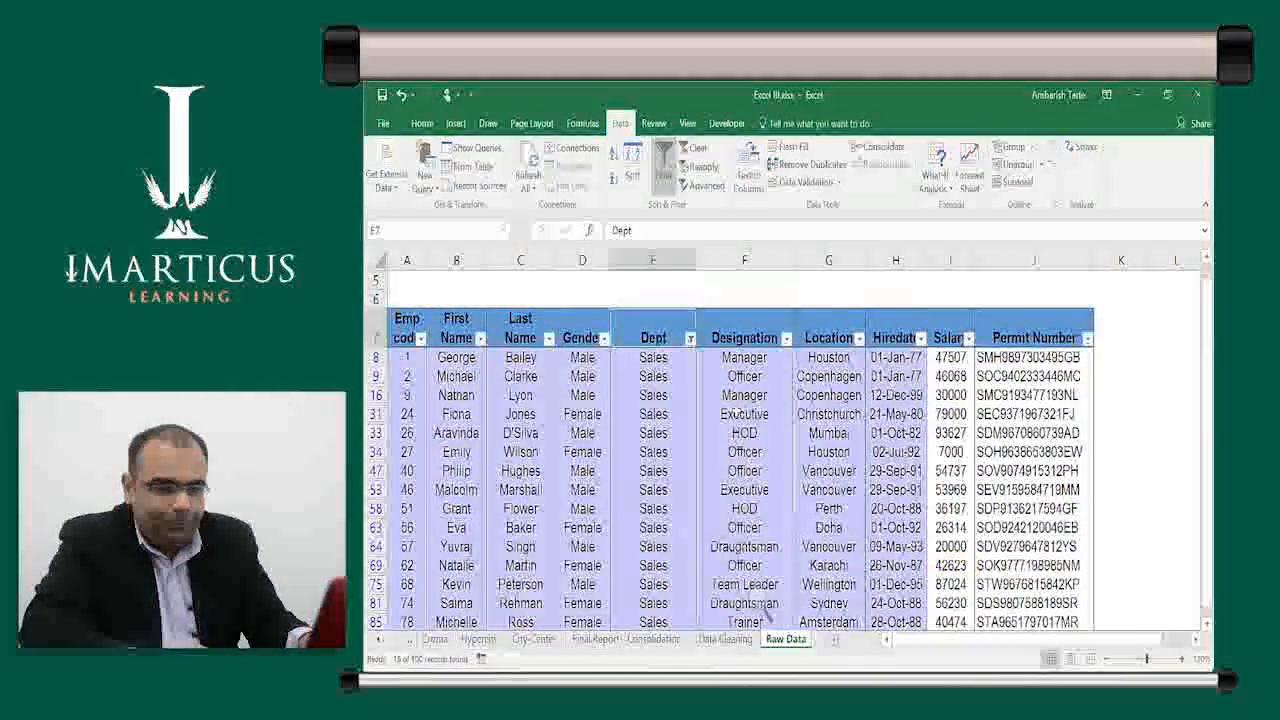
key("Right")
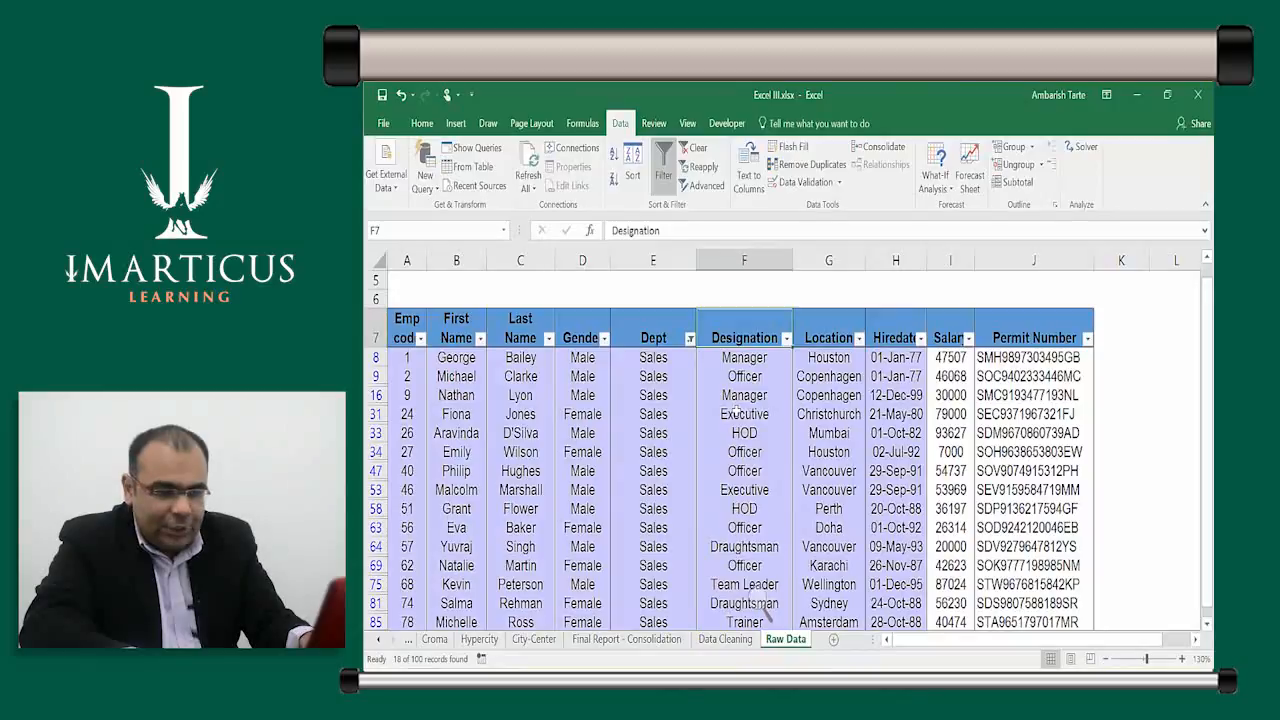
Filter Designation to Manager only, leaving the Houston, Copenhagen and Mumbai Sales managers
key("alt+Down")
key("Down")
key("Down")
key("Down")
key("Down")
key("Down")
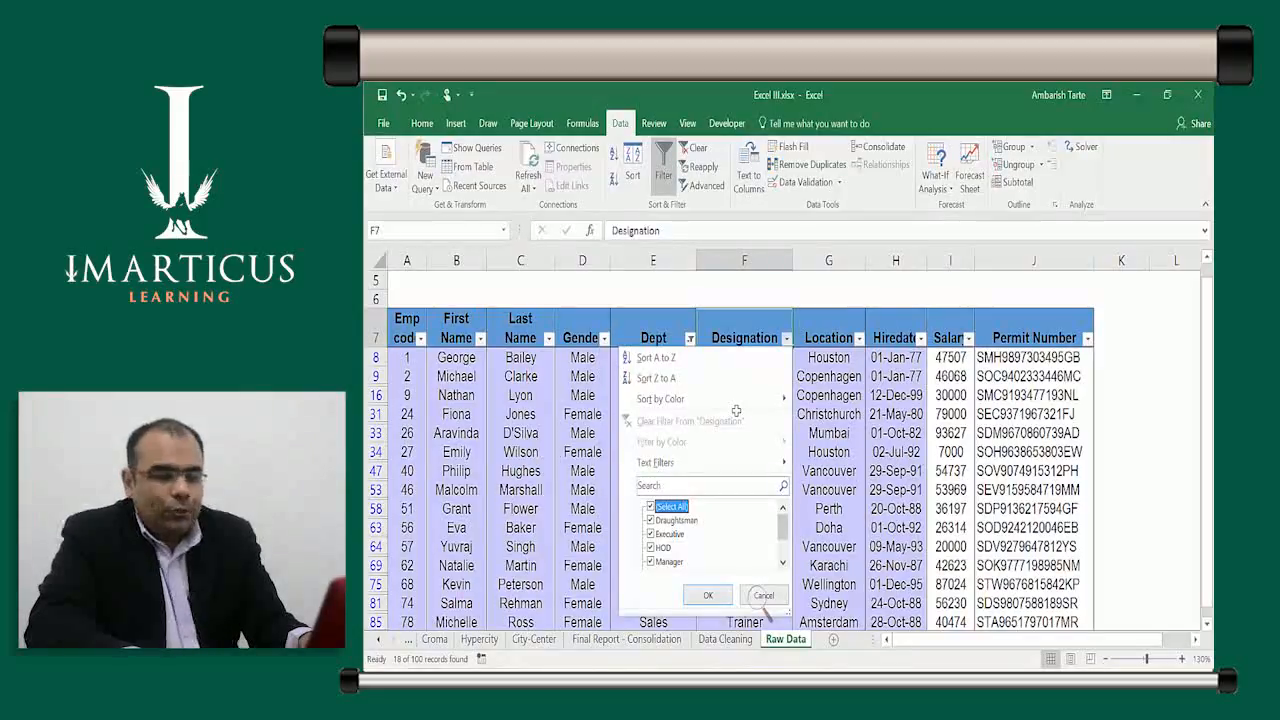
key("space")
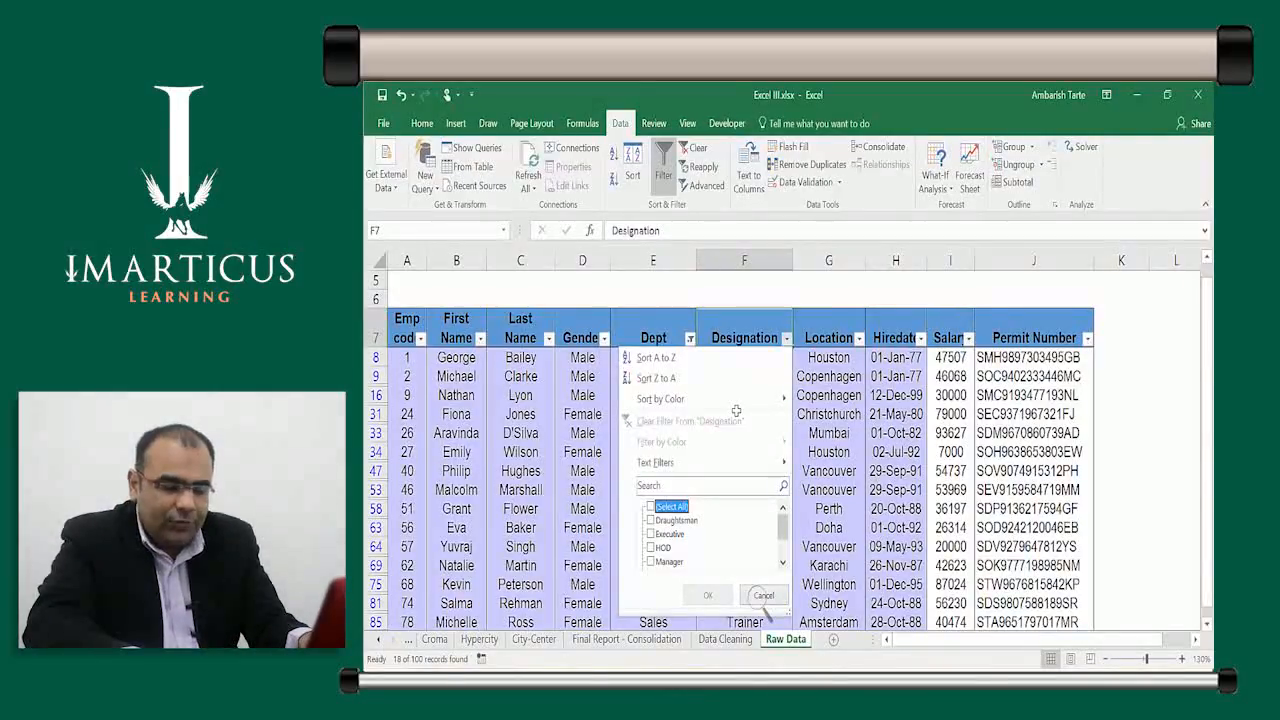
key("Down")
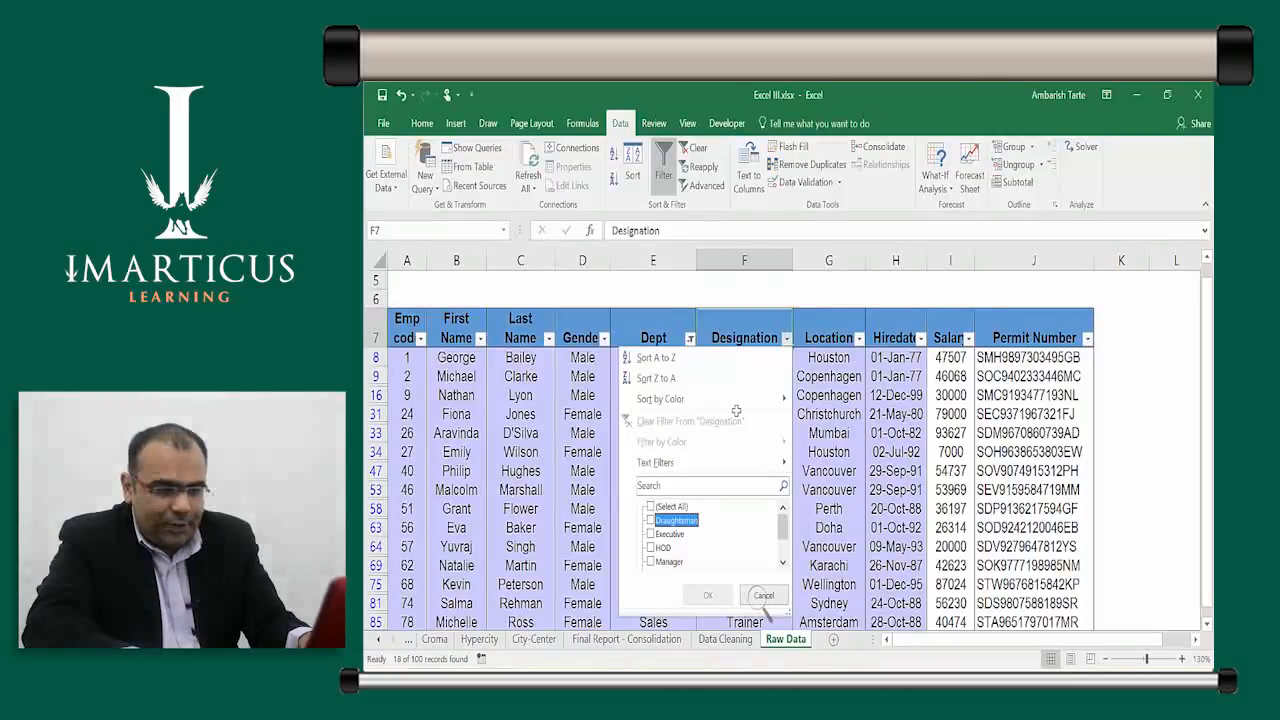
key("Down")
key("Down")
key("Down")
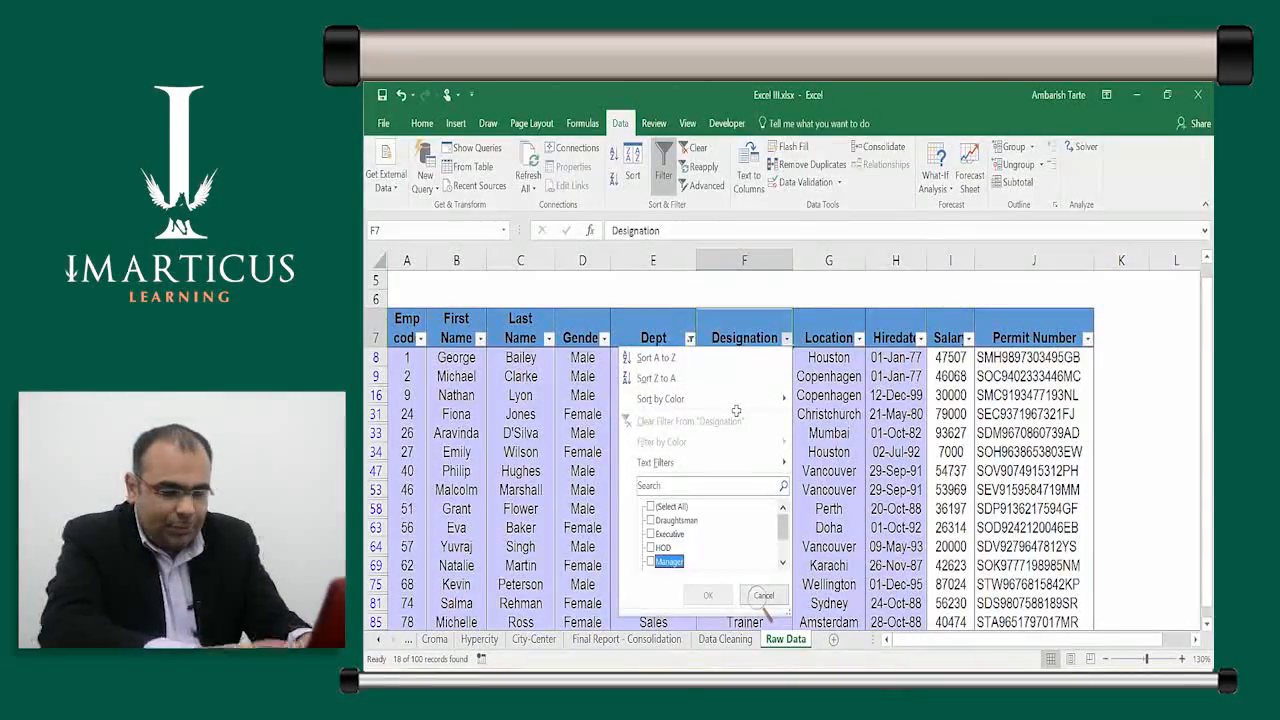
key("space")
key("Return")
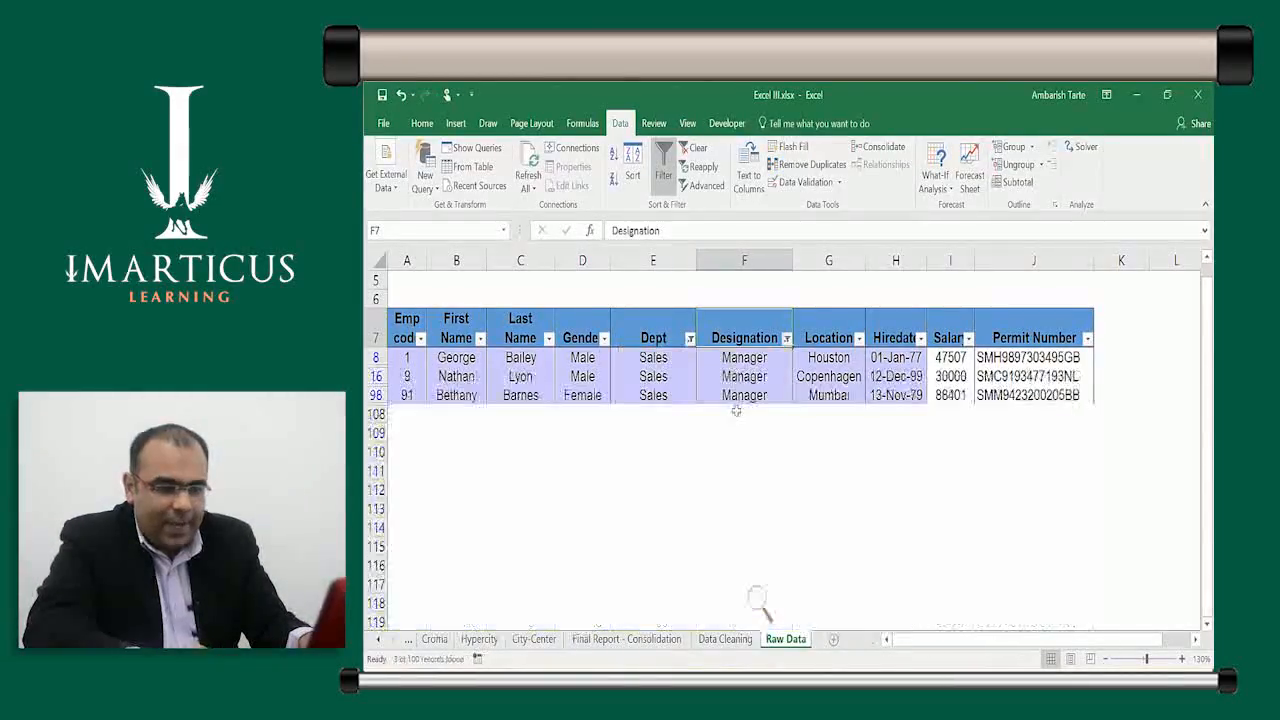
key("Down")
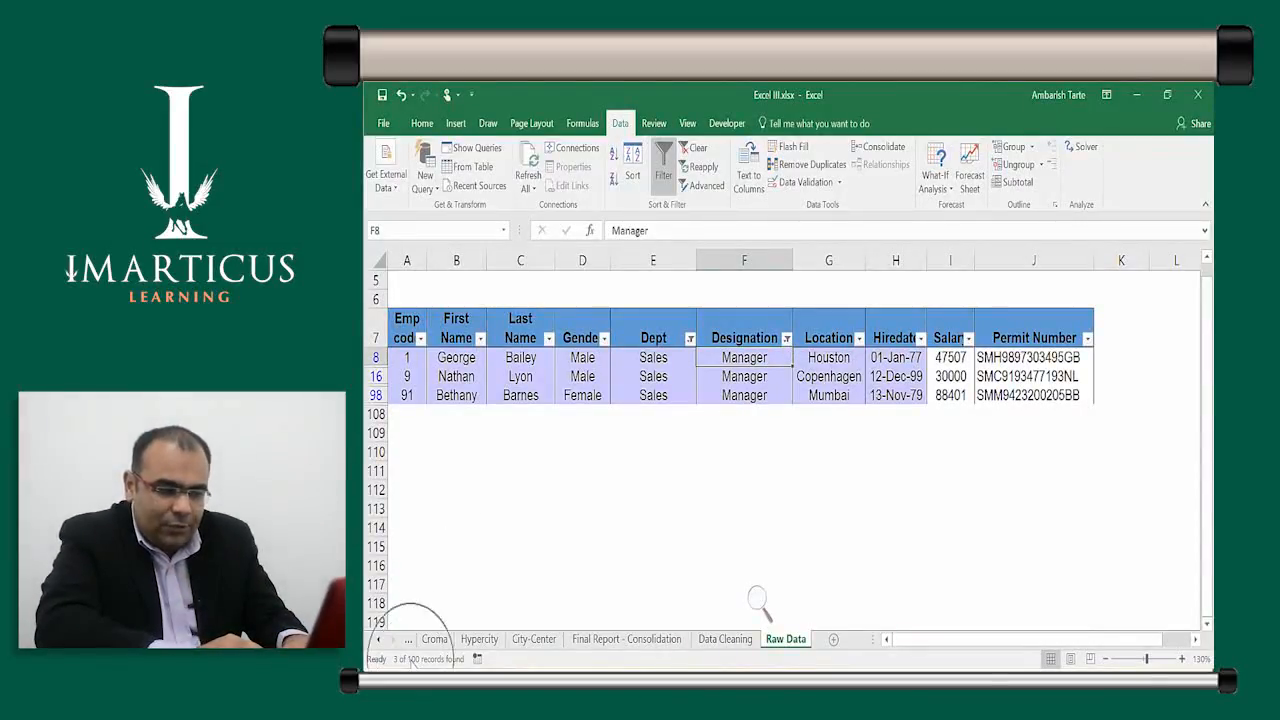
Turn AutoFilter off and back on to drop the Dept and Designation criteria, keeping empty filter arrows
left_click(789, 377)
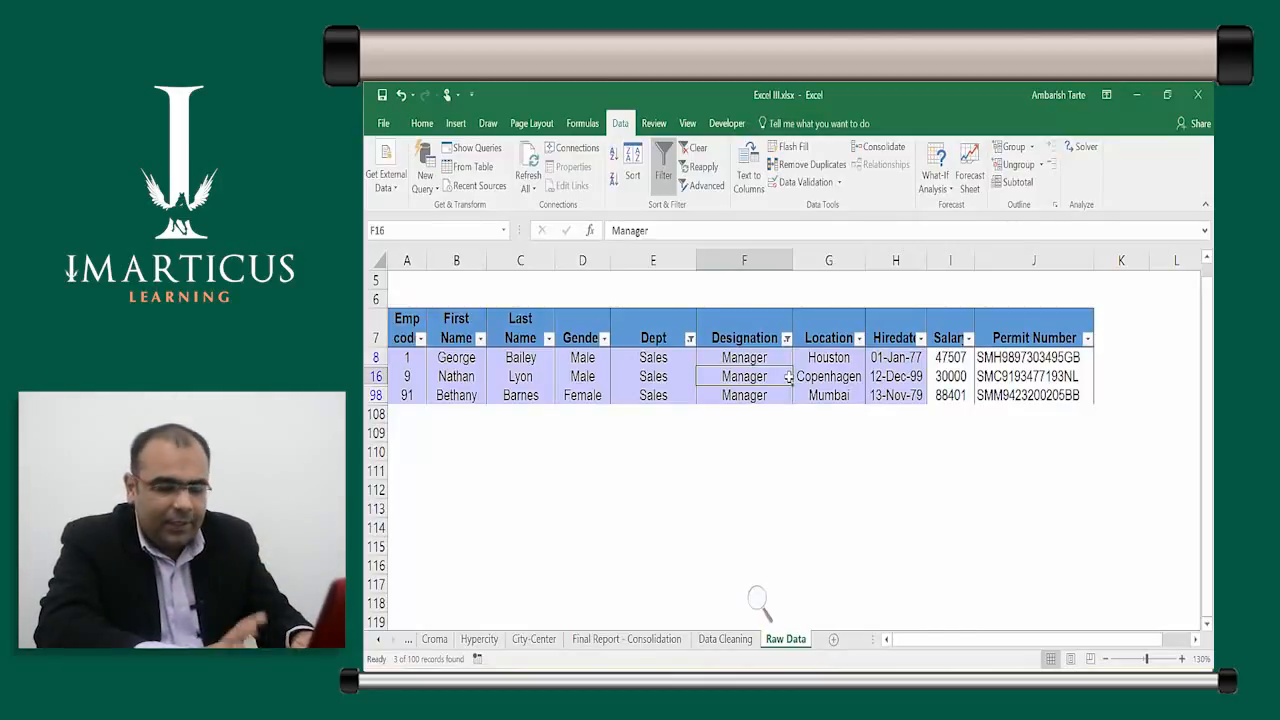
key("ctrl+shift+l")
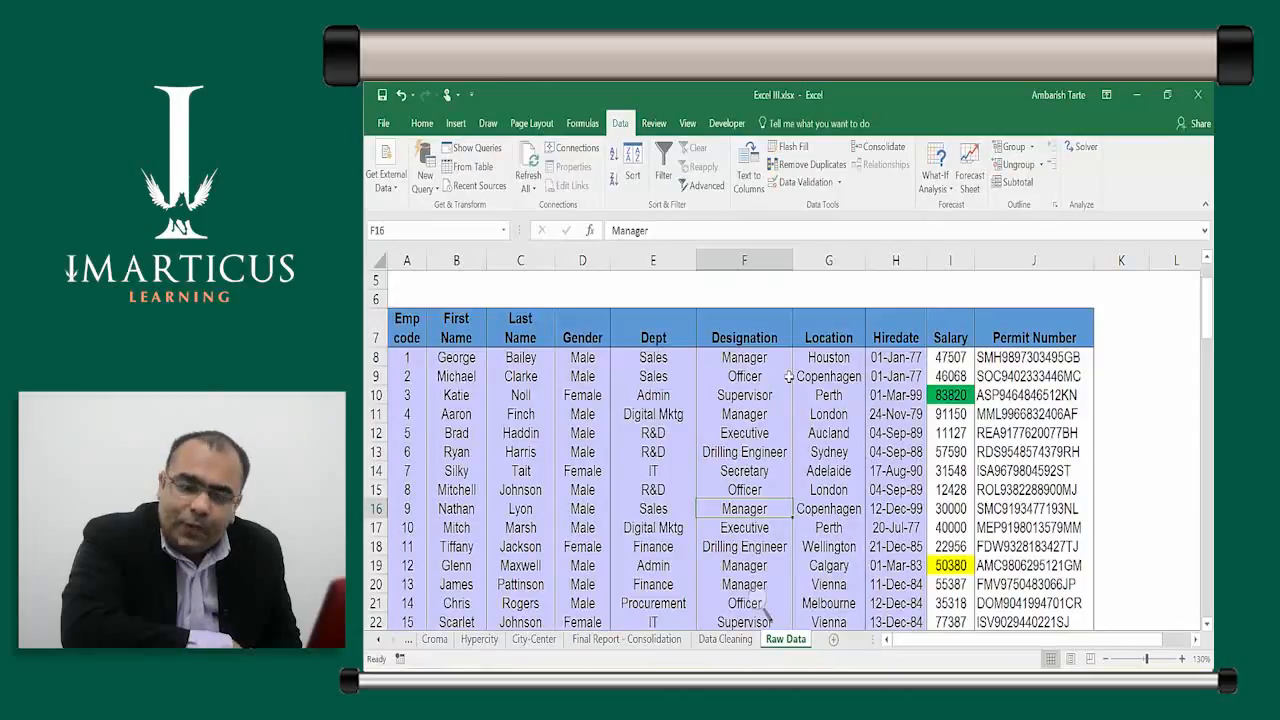
key("ctrl+shift+l")
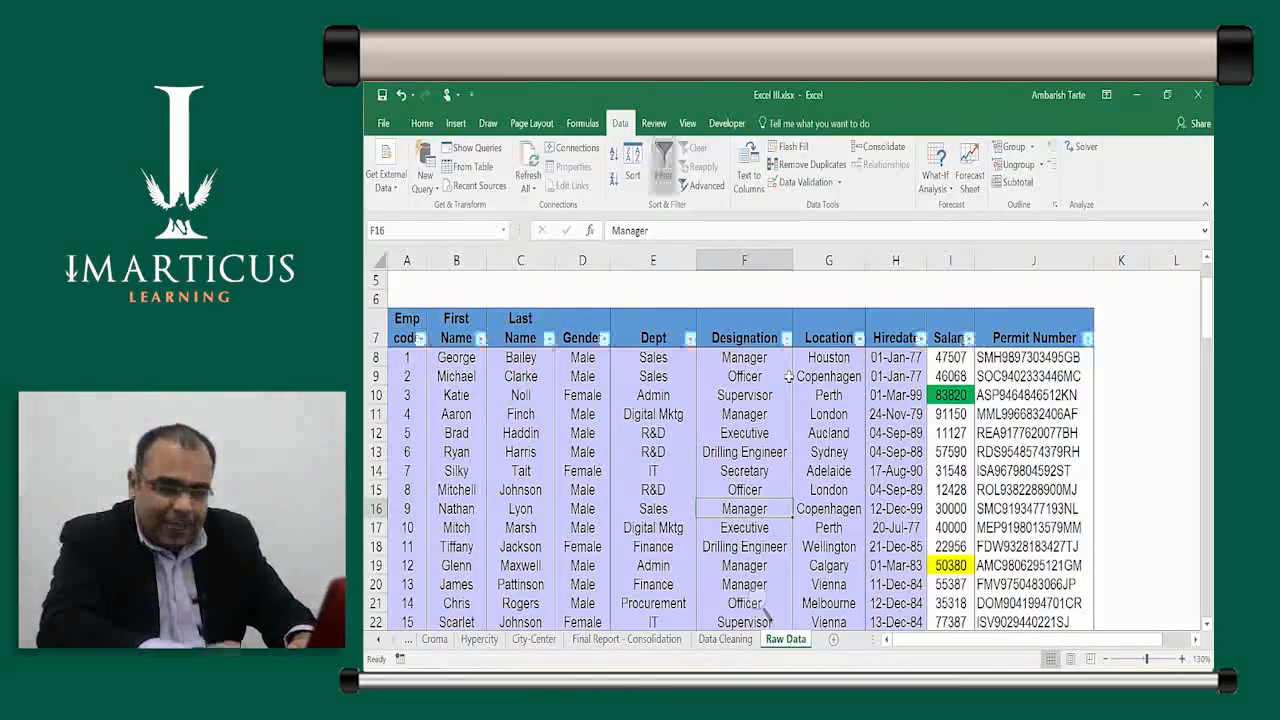
Filter the Dept column to Sales and Customer Care, showing 34 of 100 records
key("Left")
key("Up")
key("Up")
key("Up")
key("Up")
key("Up")
key("Up")
key("Up")
key("Up")
key("Up")
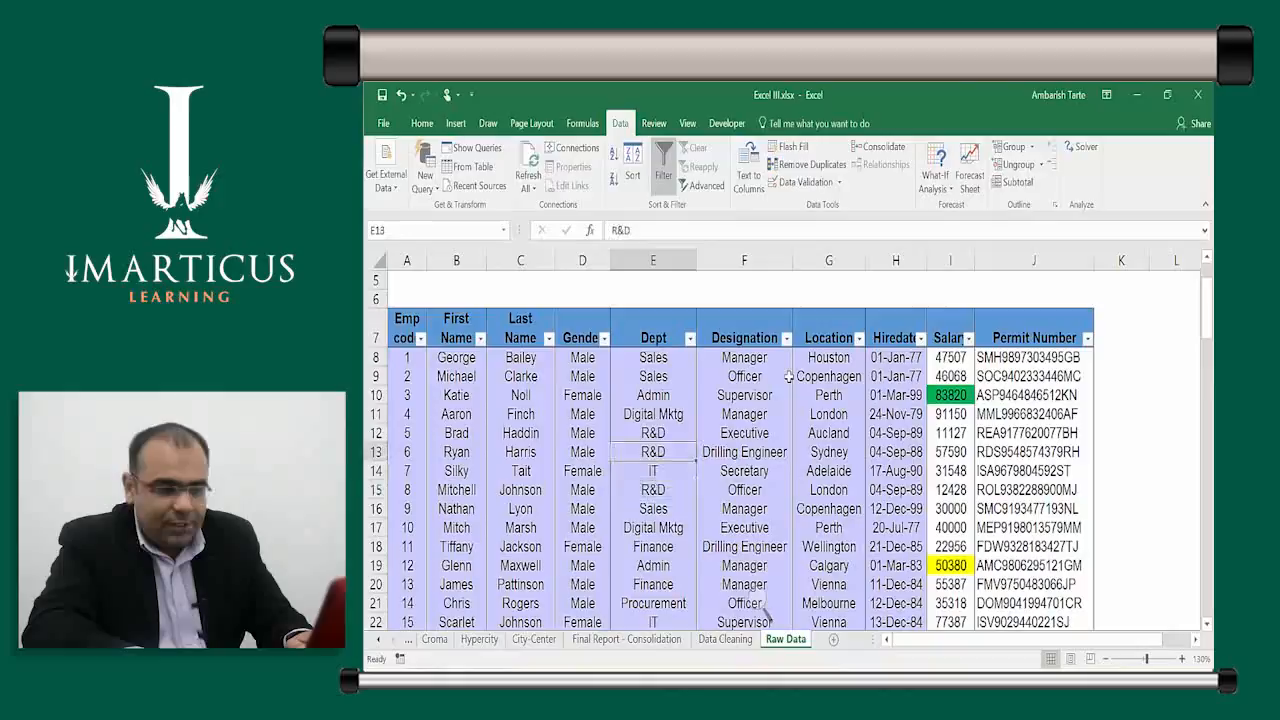
key("alt+Down")
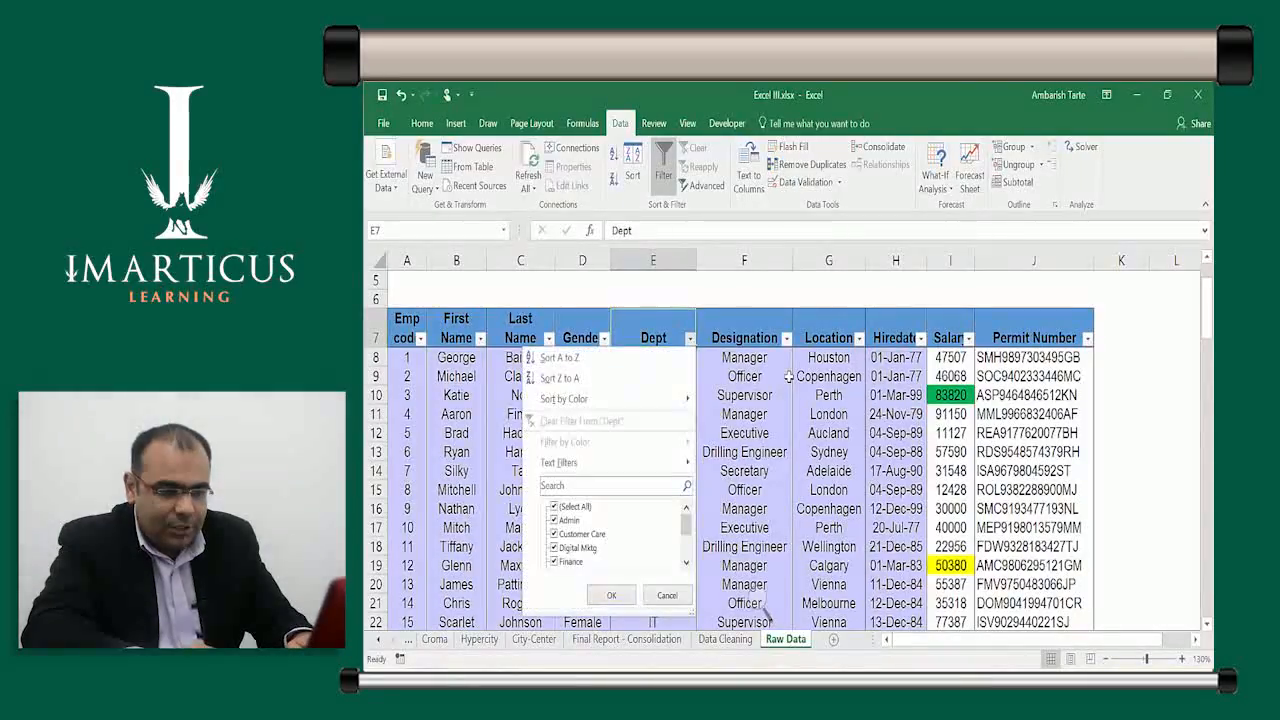
key("End")
key("space")
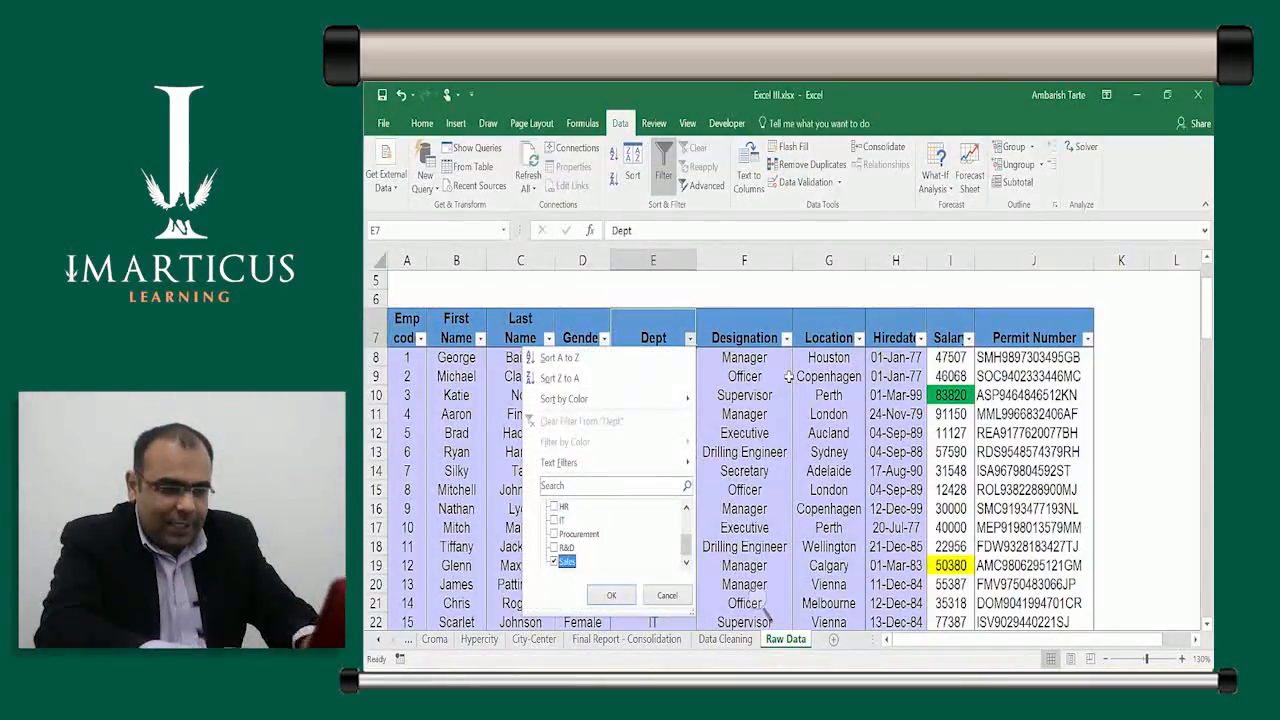
key("Up")
key("Up")
key("Up")
key("Up")
key("Up")
key("Up")
key("Up")
key("space")
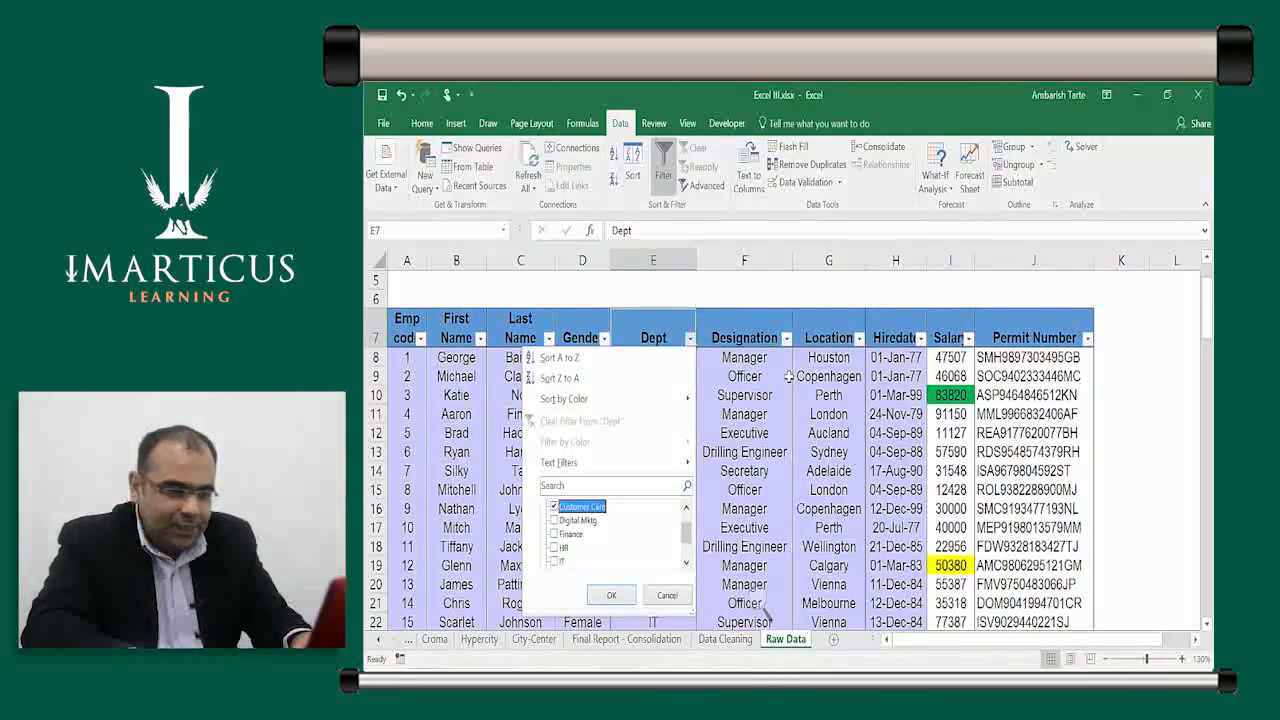
key("Return")
Clear every tick in the Designation column's filter list
key("Right")
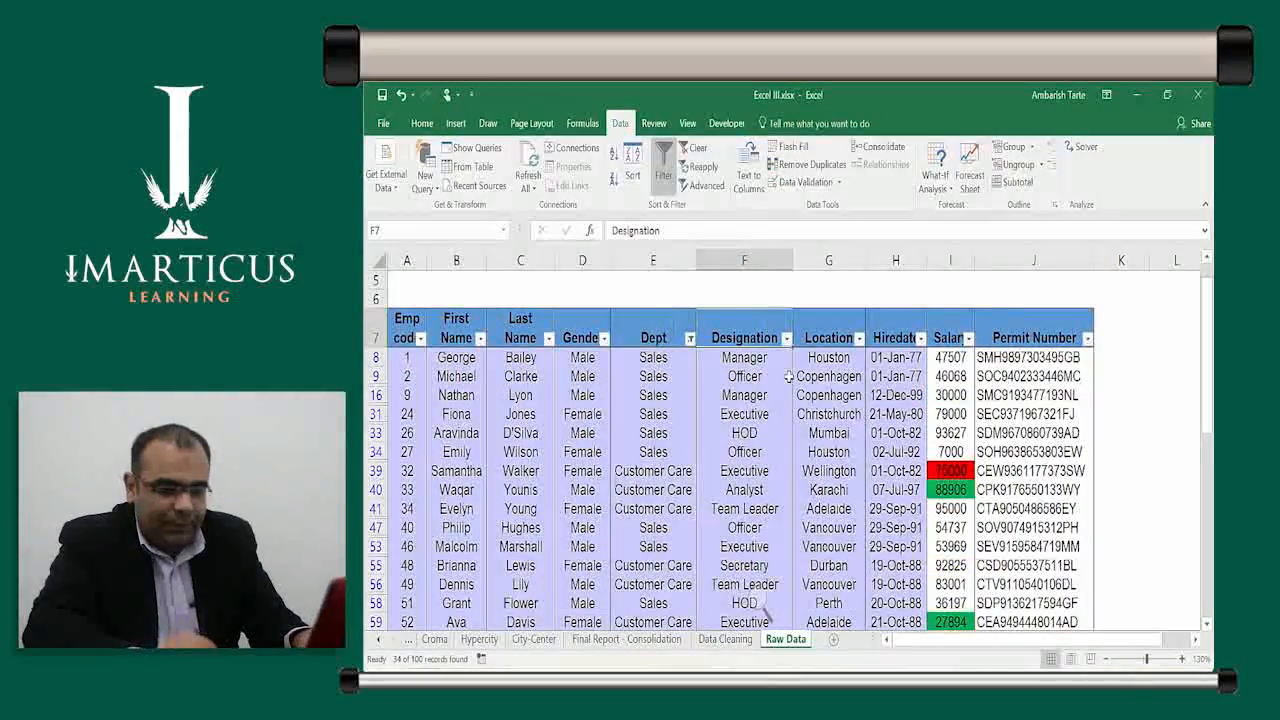
key("alt+Down")
key("Down")
key("Down")
key("space")
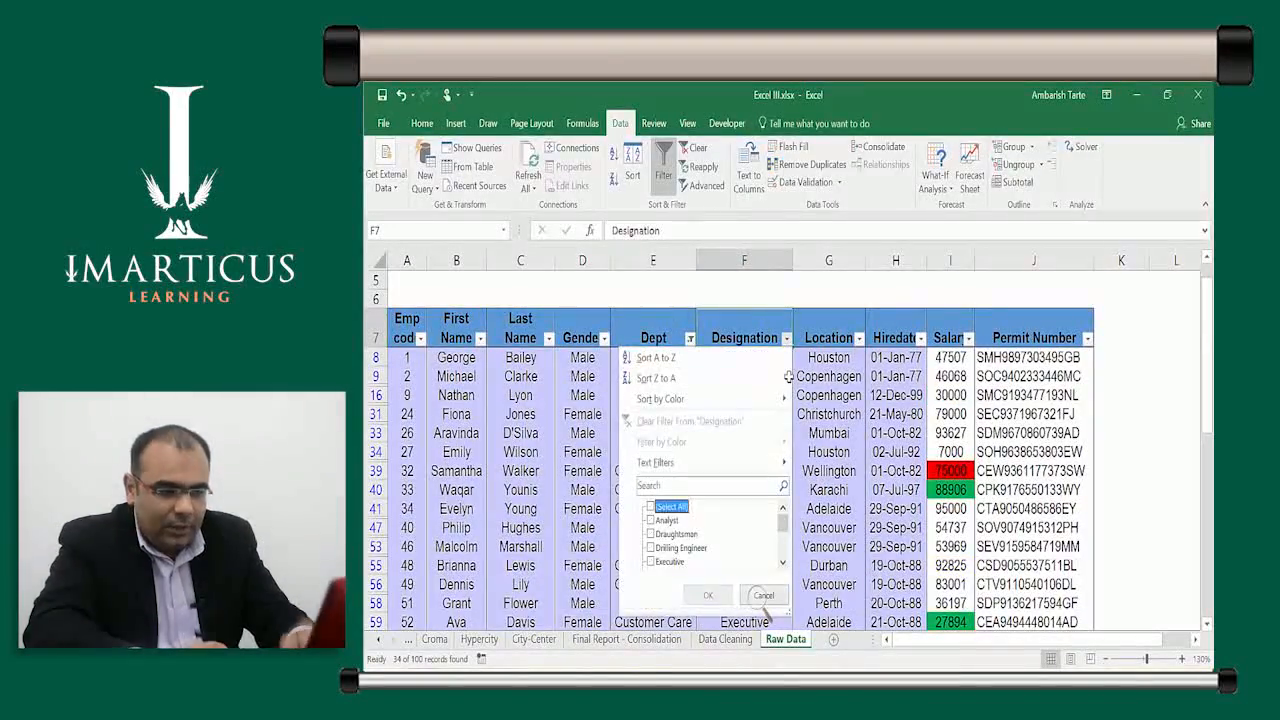
Tick Manager and Executive in the Designation filter and apply it, leaving 12 of 100 records
key("Down")
key("Down")
key("Down")
key("Down")
key("Down")
key("Down")
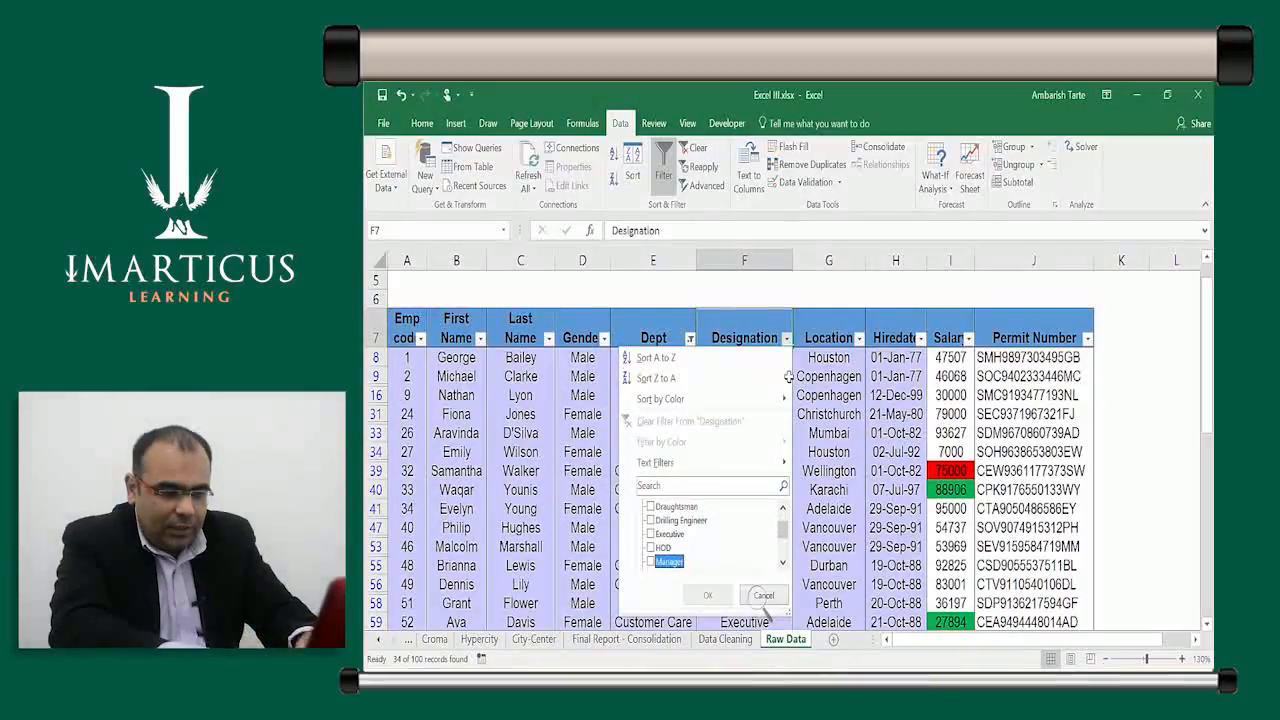
key("space")
key("Up")
key("Up")
key("space")
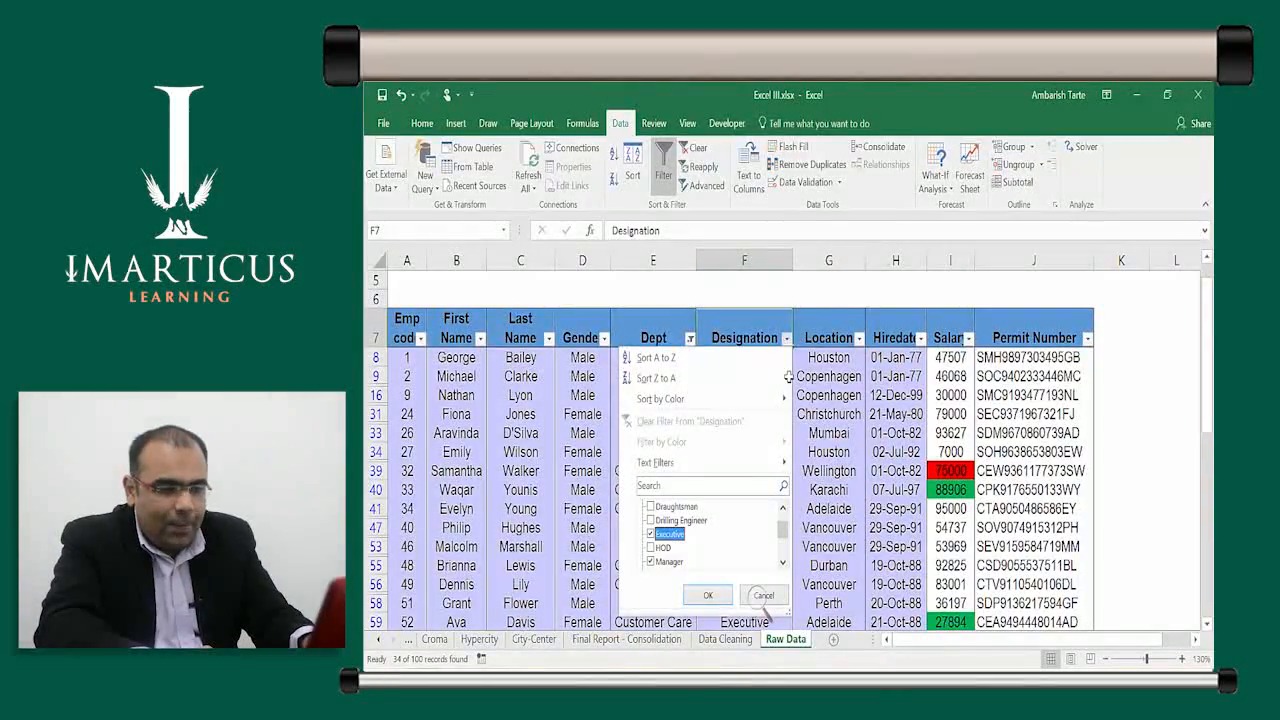
left_click(762, 596)
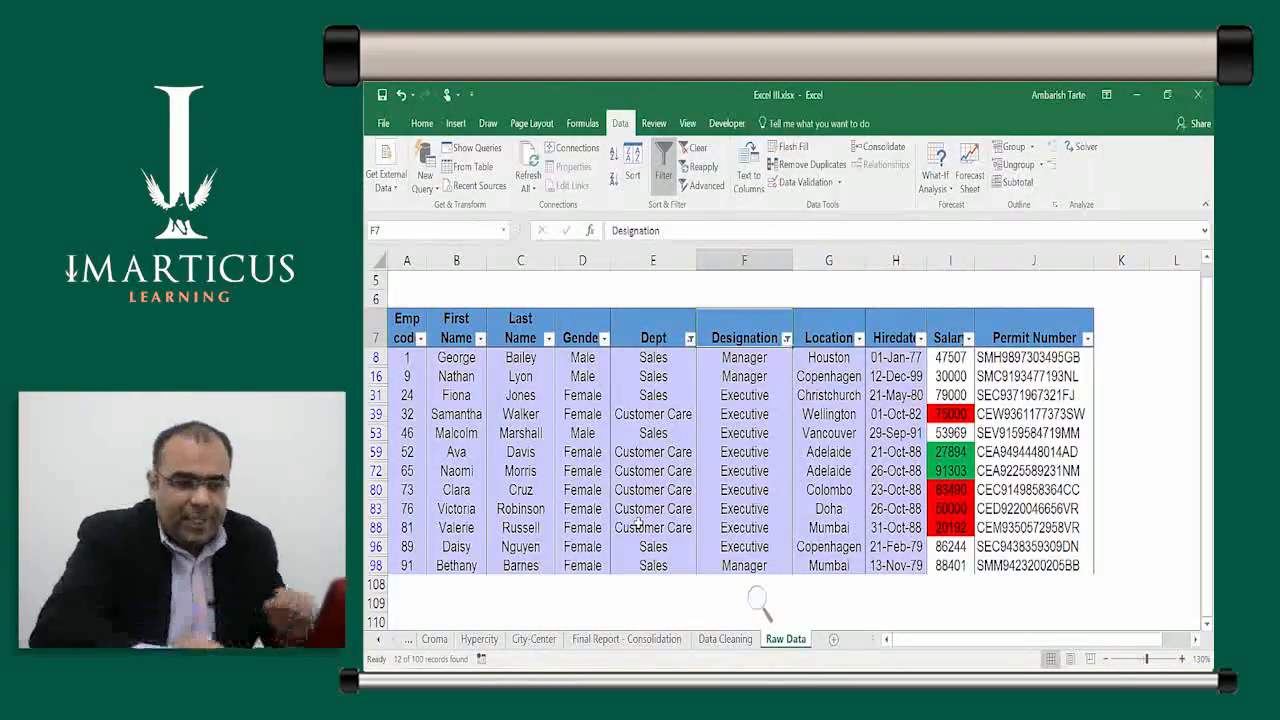
key("Down")
key("Down")
key("Down")
key("shift+space")
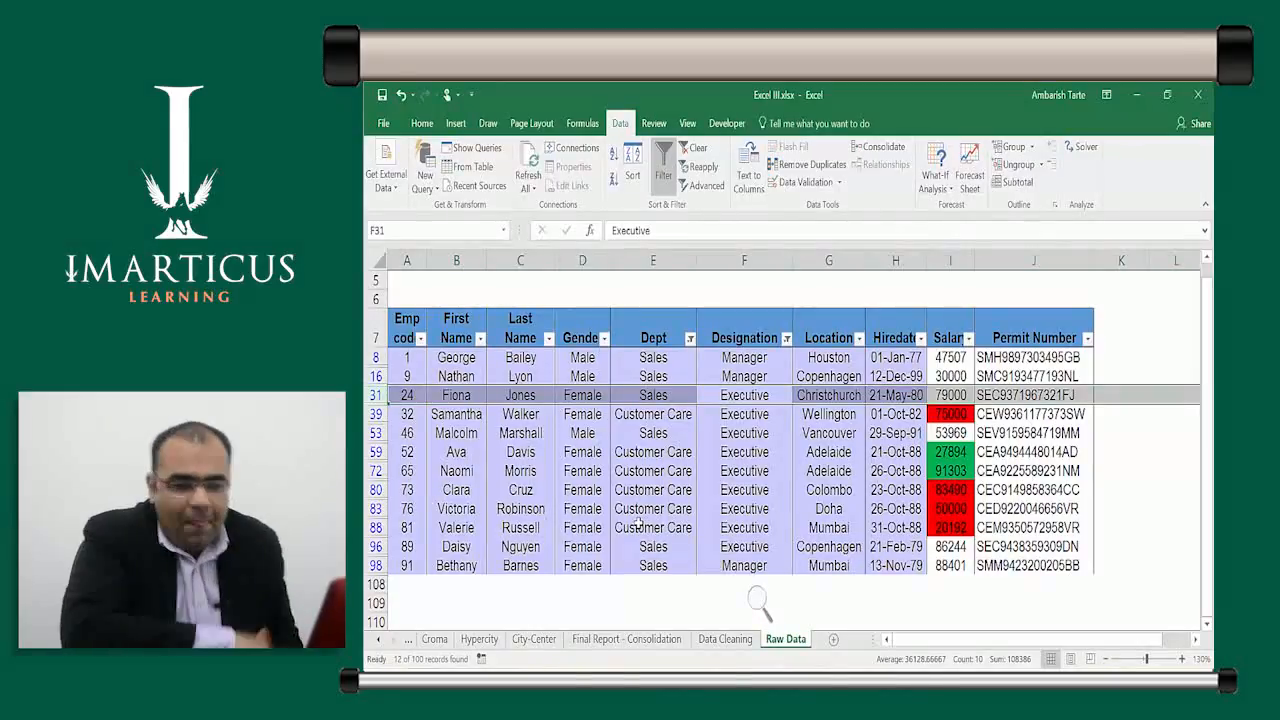
key("Down")
key("Down")
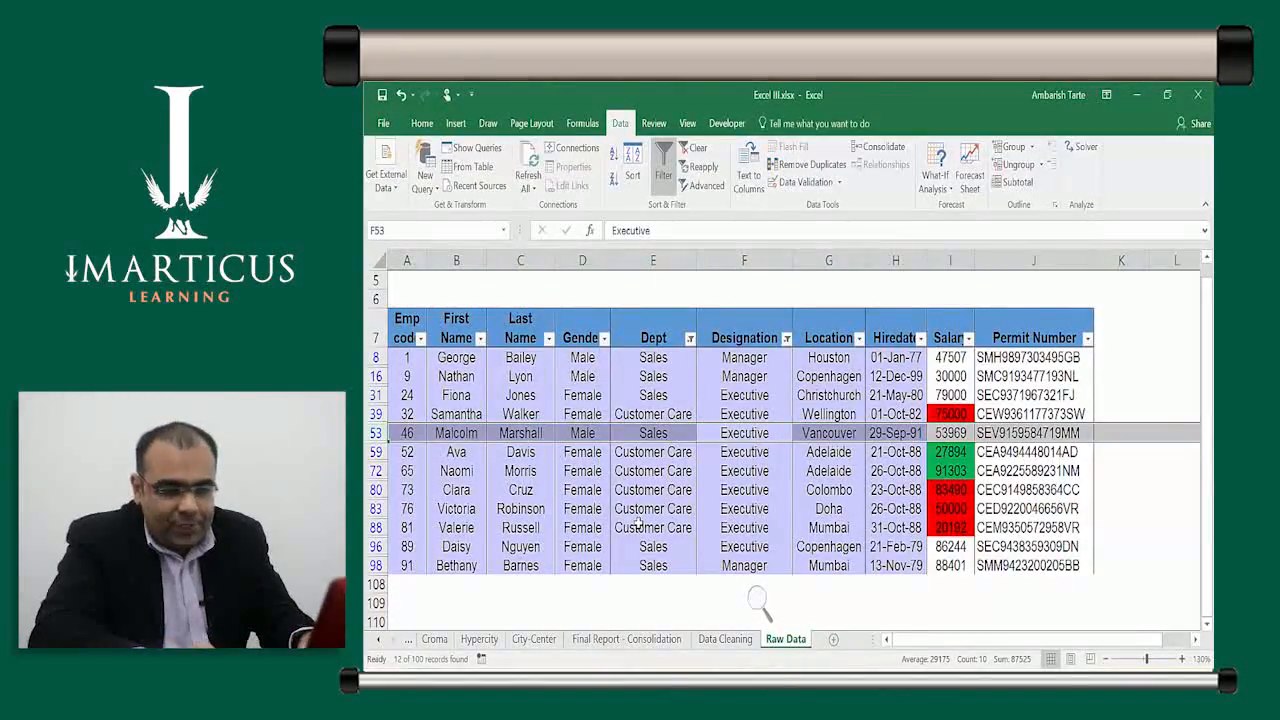
key("Down")
key("Down")
key("Down")
key("Down")
key("Down")
key("Down")
key("Down")
key("Up")
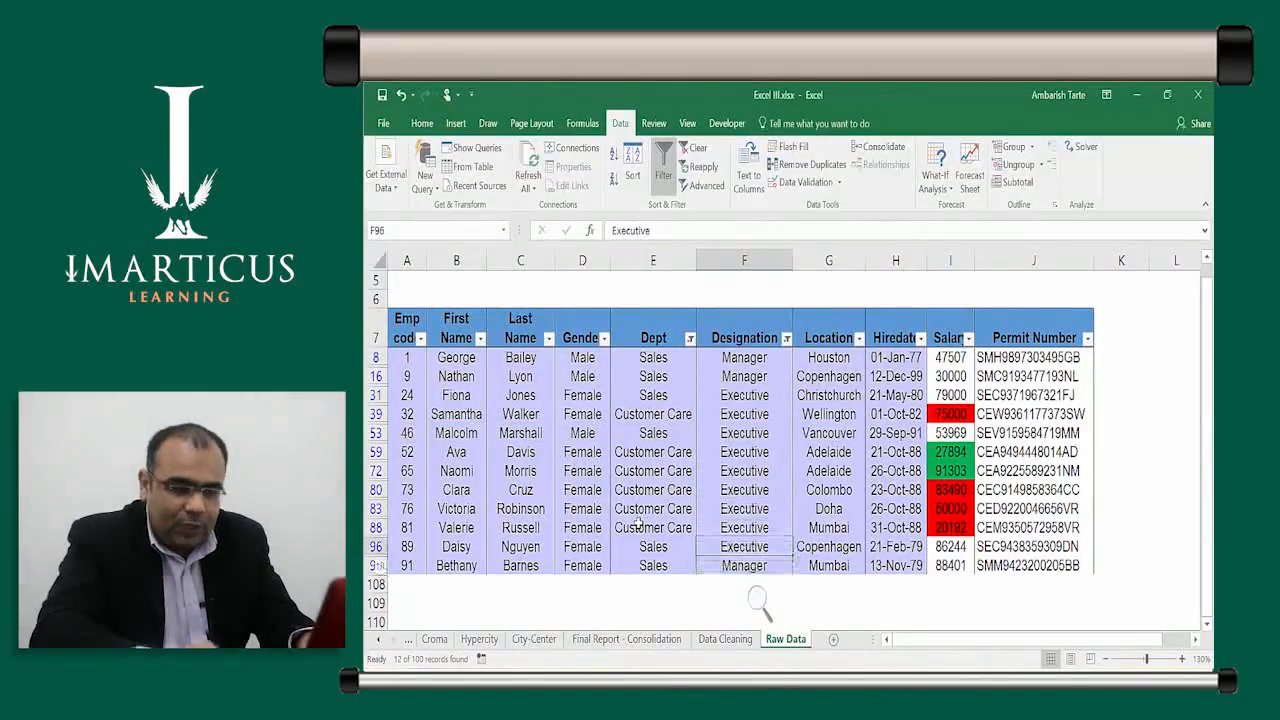
key("shift+space")
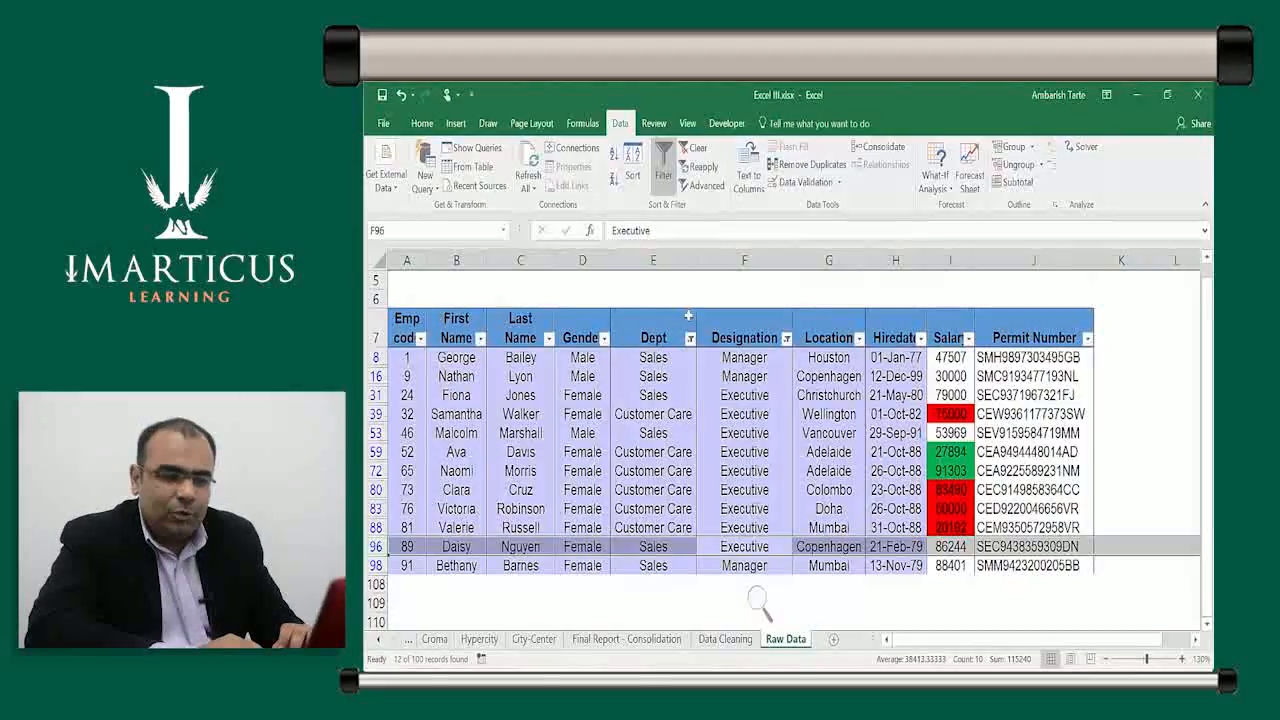
left_click(689, 150)
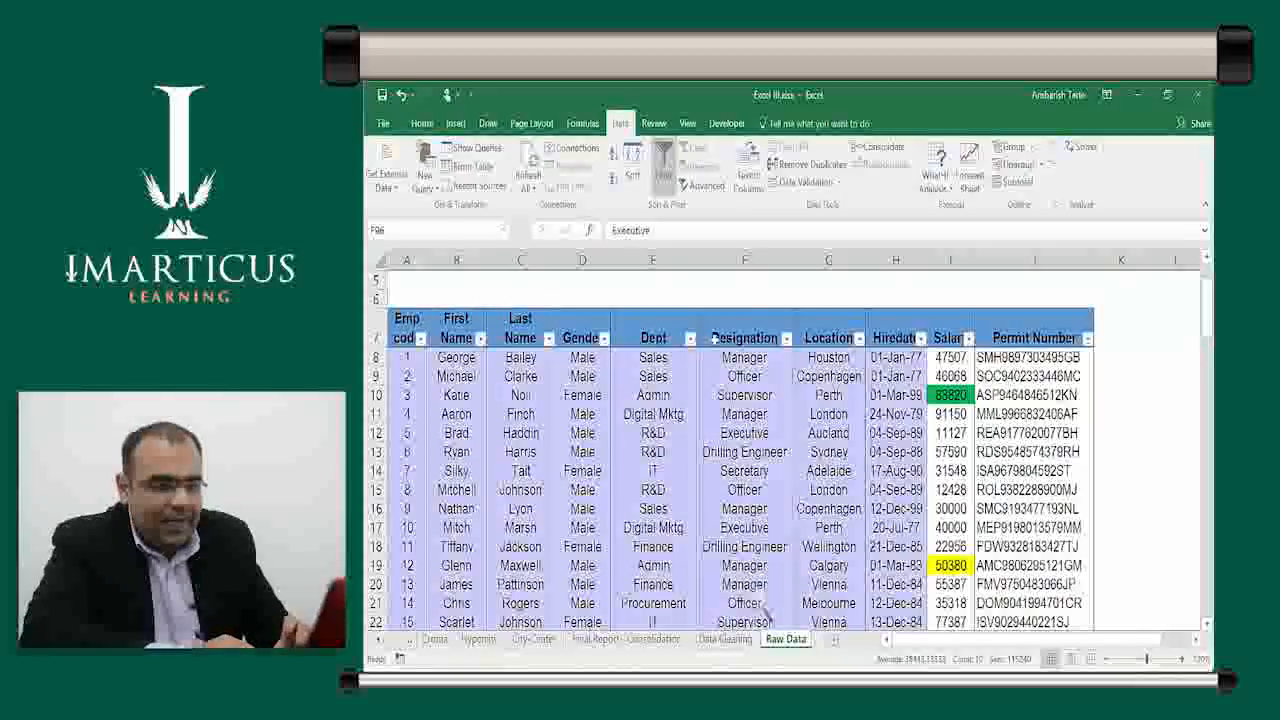
Select the Dept and Designation header cells E7:F7 in the unfiltered table
left_click(653, 396)
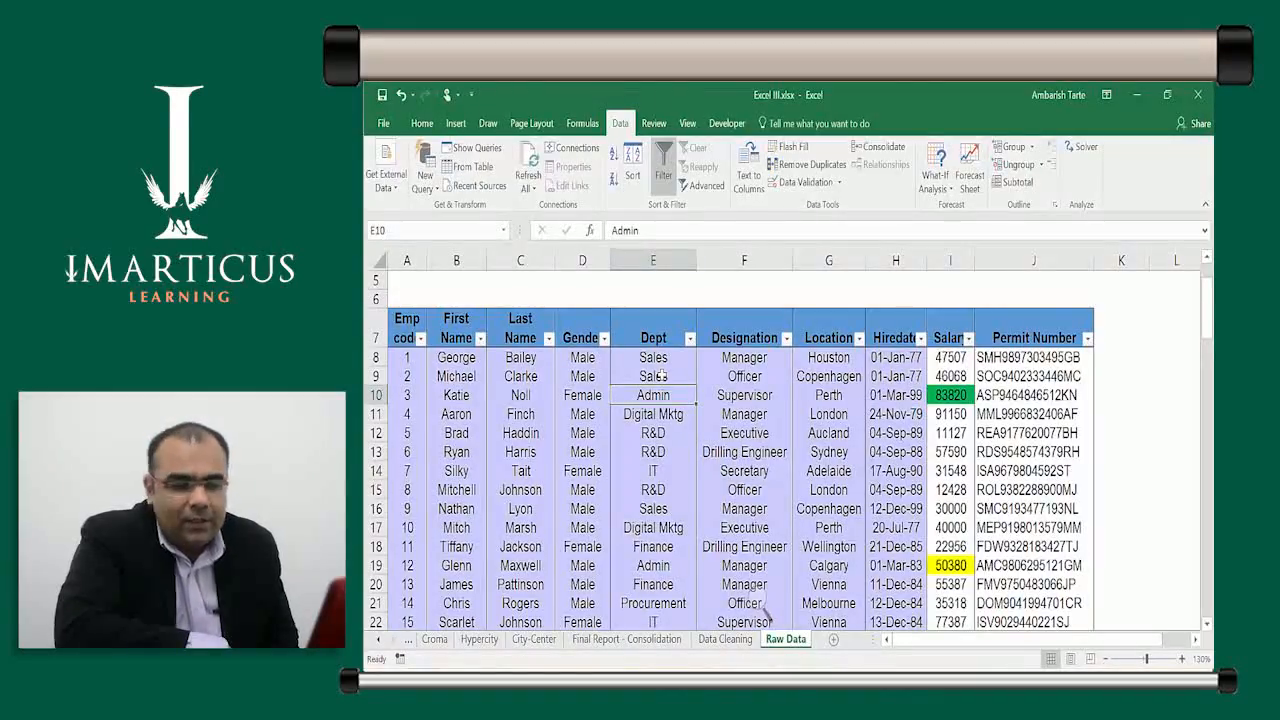
key("Up")
key("Up")
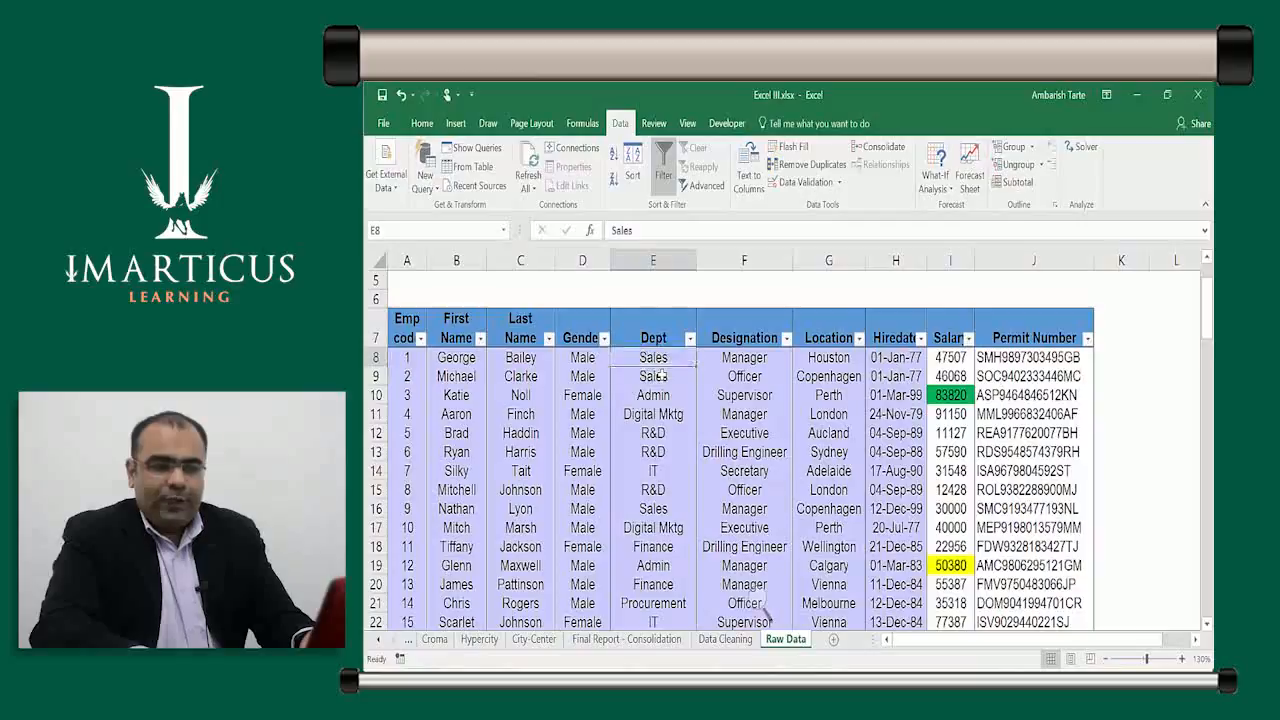
key("Up")
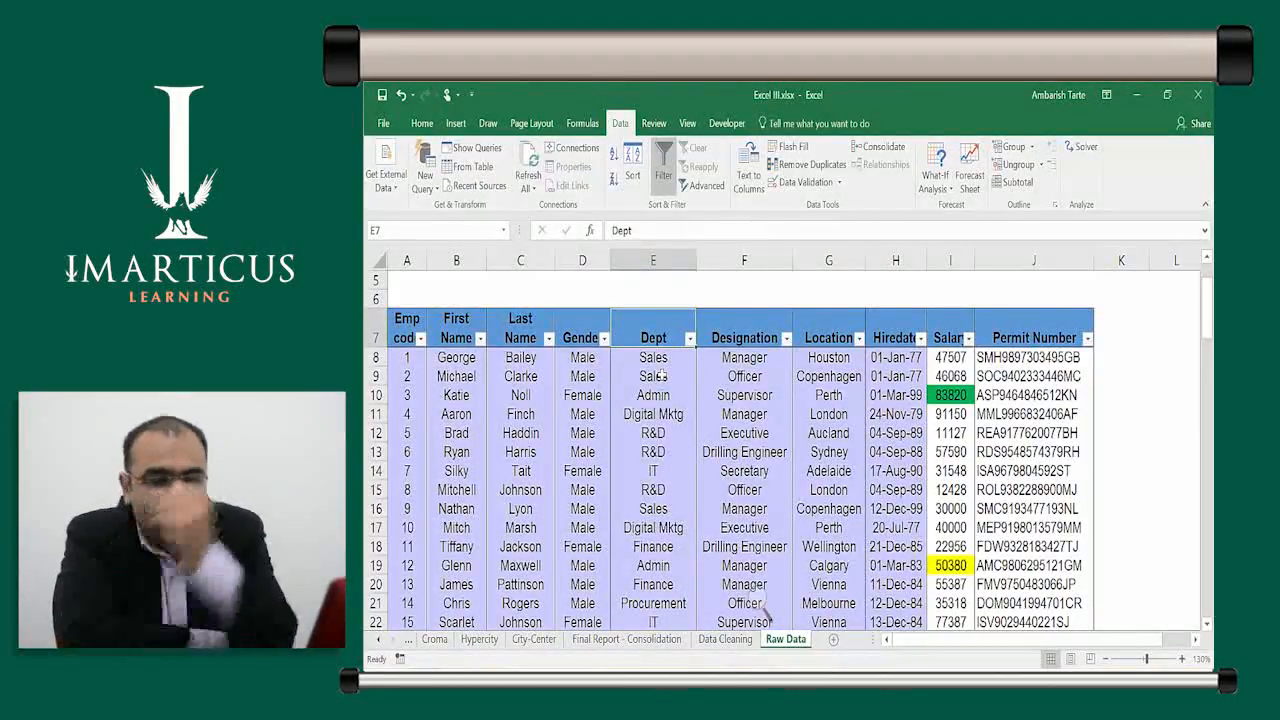
key("shift+Right")
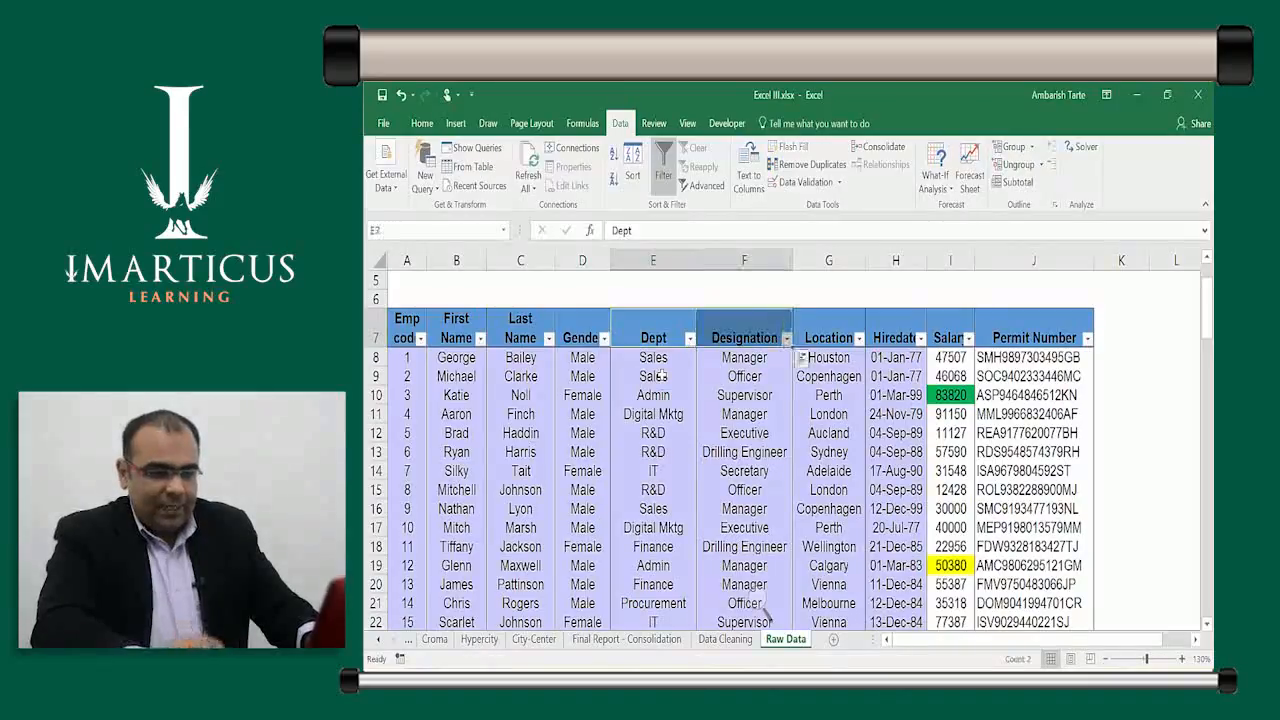
Copy the Dept and Designation headers from E7:F7 and paste them into E2:F2
key("ctrl+c")
key("ctrl+q")
key("Escape")
key("Escape")
key("Up")
key("Up")
key("Up")
key("Up")
key("Up")
key("Up")
key("Down")
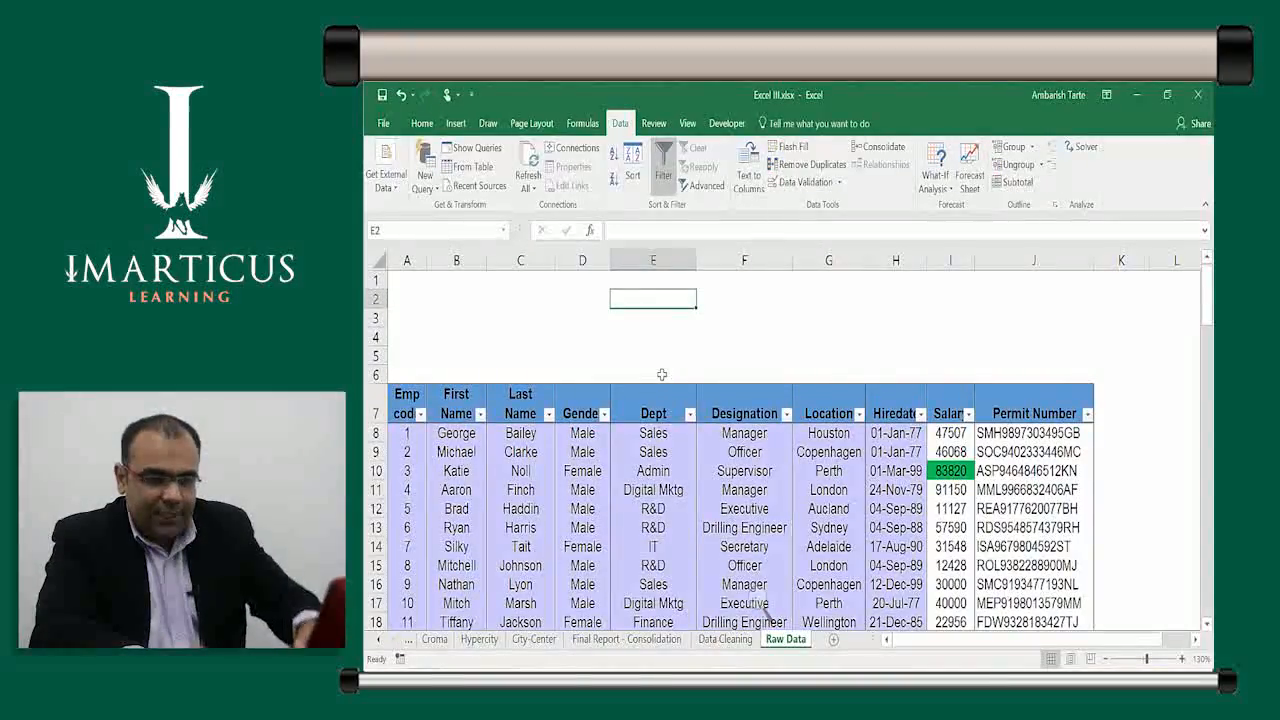
key("Down")
key("Down")
key("Down")
key("Down")
key("Down")
key("shift+Right")
key("ctrl+c")
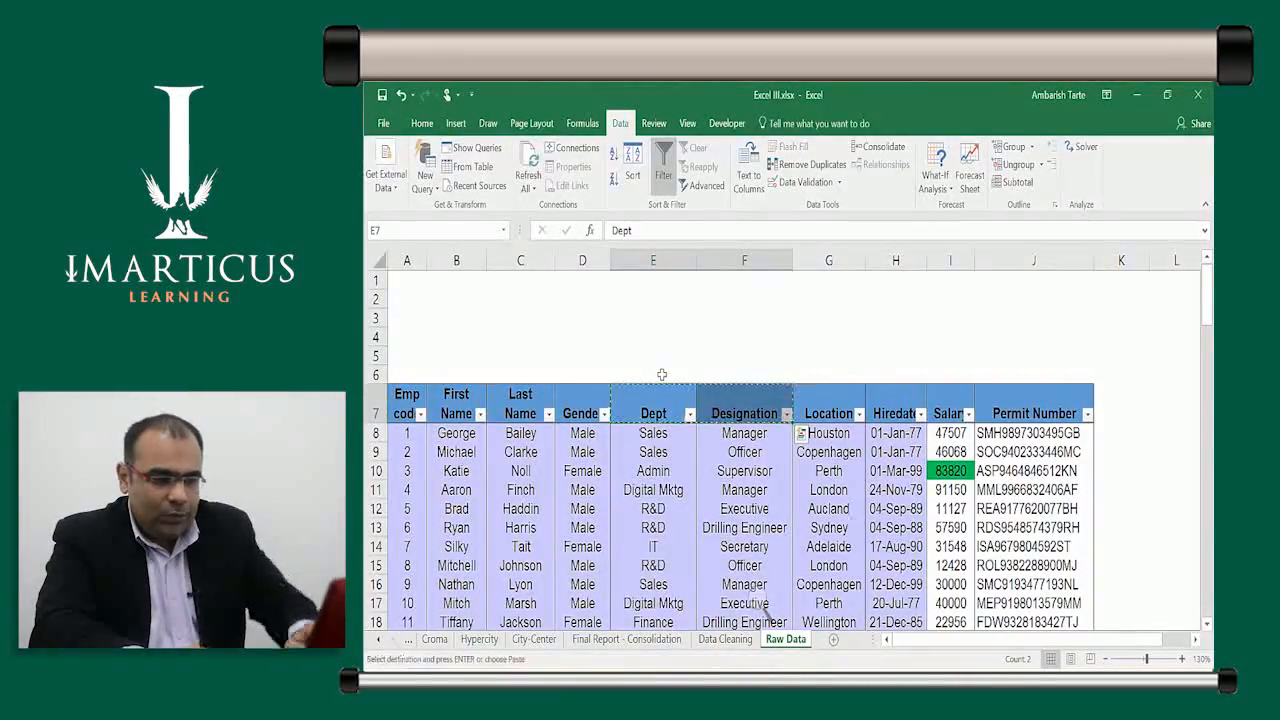
key("Up")
key("Up")
key("Up")
key("Up")
key("Up")
key("ctrl+v")
key("Down")
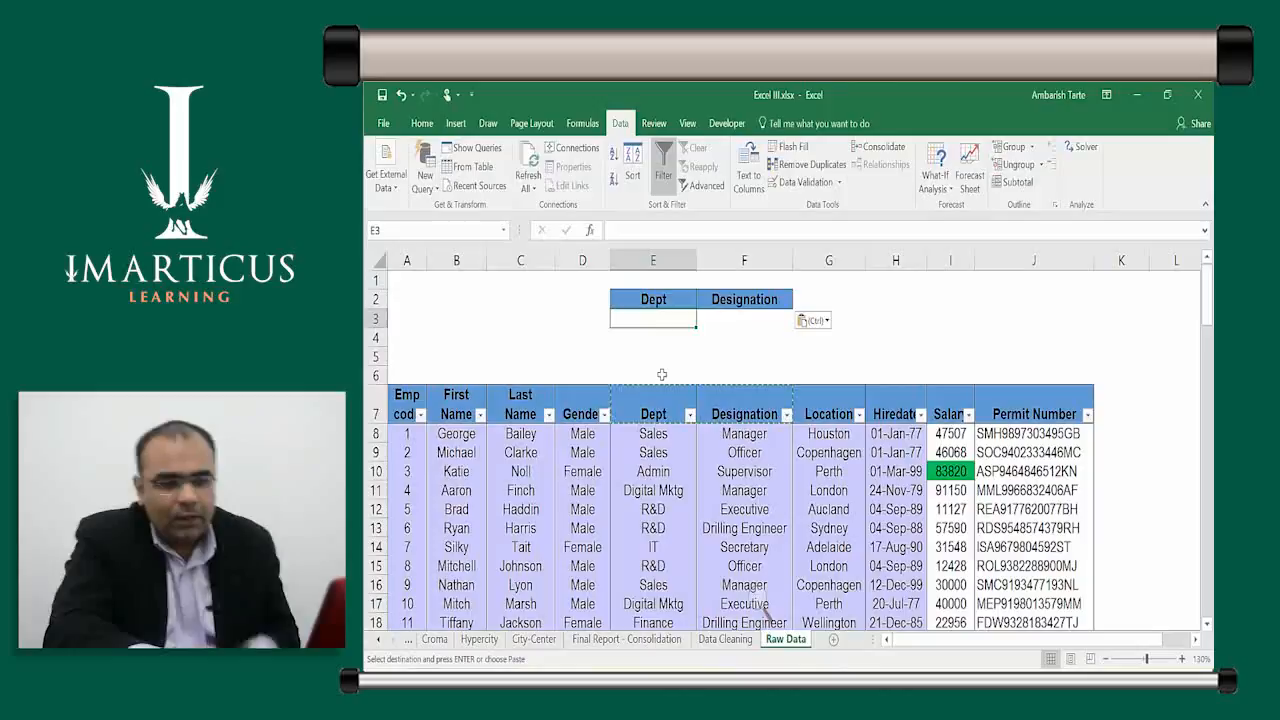
key("Down")
key("Down")
key("Down")
key("Down")
key("Down")
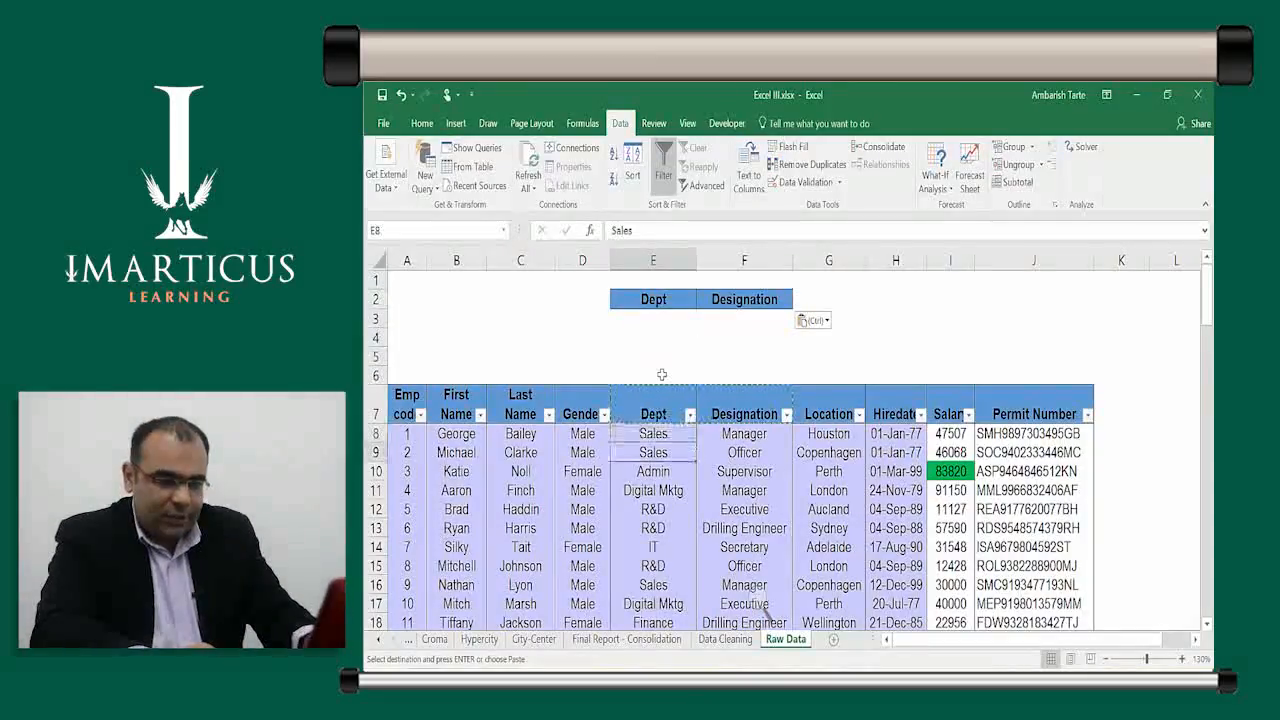
Copy Sales and Manager from E8:F8 into criteria row E3:F3
key("shift+Right")
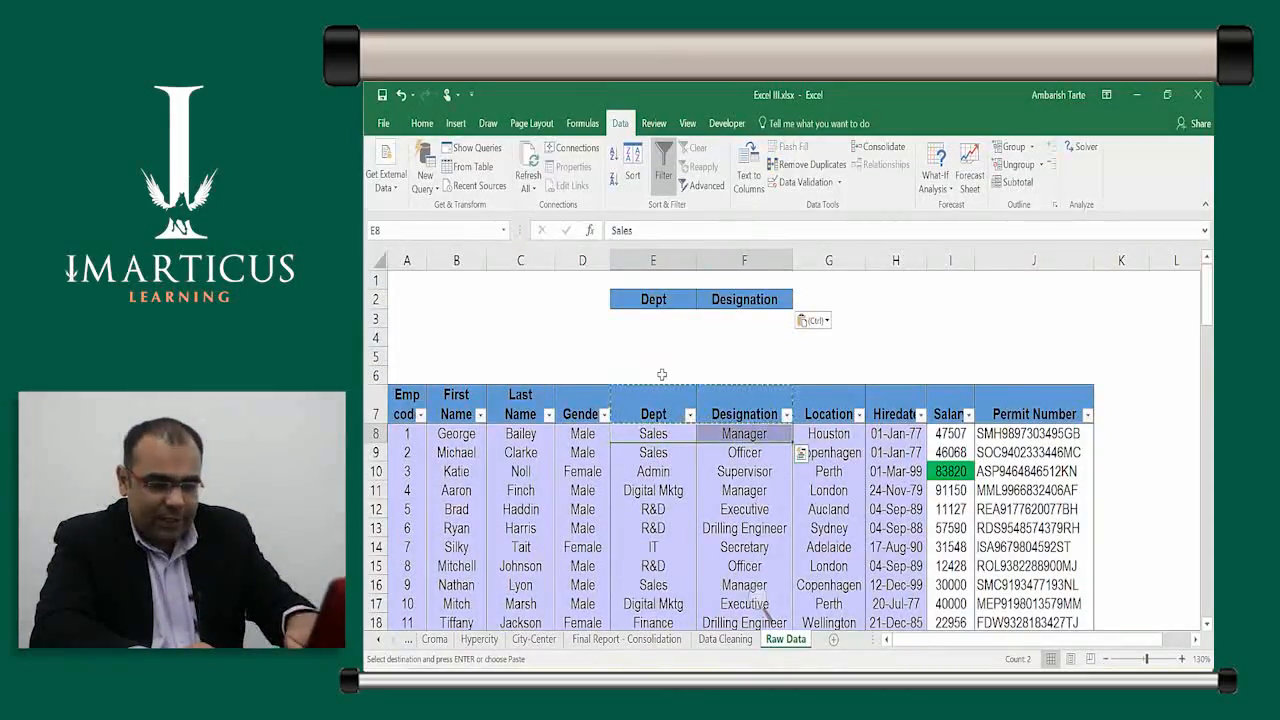
key("ctrl+c")
key("Up")
key("Up")
key("Up")
key("Up")
key("Up")
key("ctrl+v")
key("Escape")
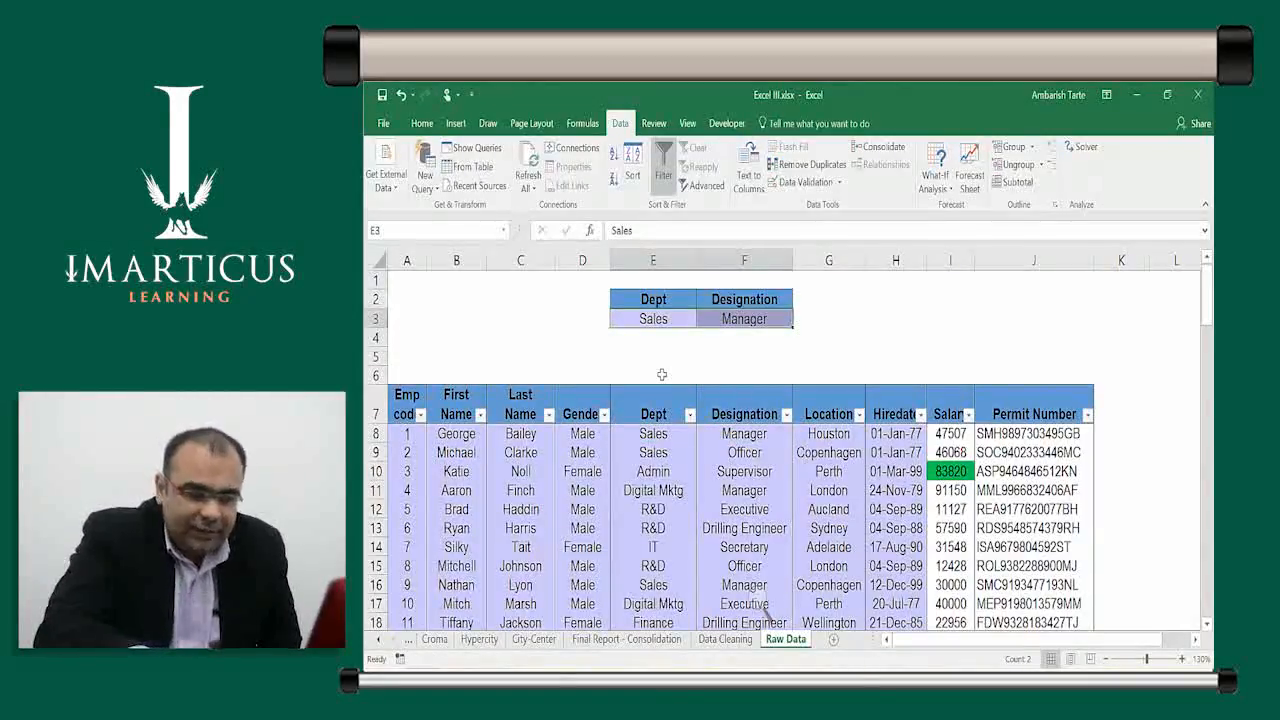
Copy Customer Care and Executive from E39:F39 into criteria row E4:F4
key("Down")
key("Down")
key("Down")
key("Down")
key("Down")
key("Down")
key("Down")
key("Down")
key("Down")
key("Down")
key("Down")
key("Down")
key("Down")
key("Down")
key("Down")
key("Down")
key("Down")
key("Down")
key("Down")
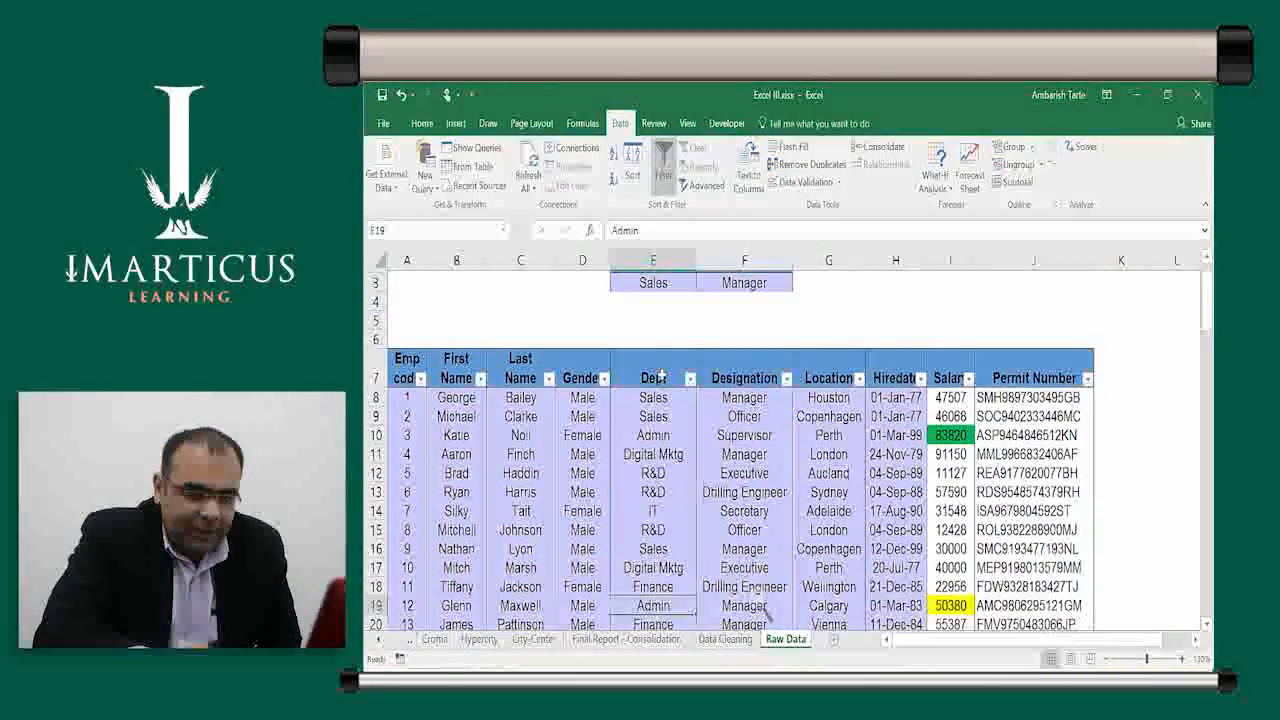
key("Down")
key("Down")
key("Down")
key("Down")
key("Down")
key("Down")
key("Down")
key("Down")
key("Down")
key("Down")
key("Down")
key("Down")
key("Down")
key("Down")
key("Down")
key("Down")
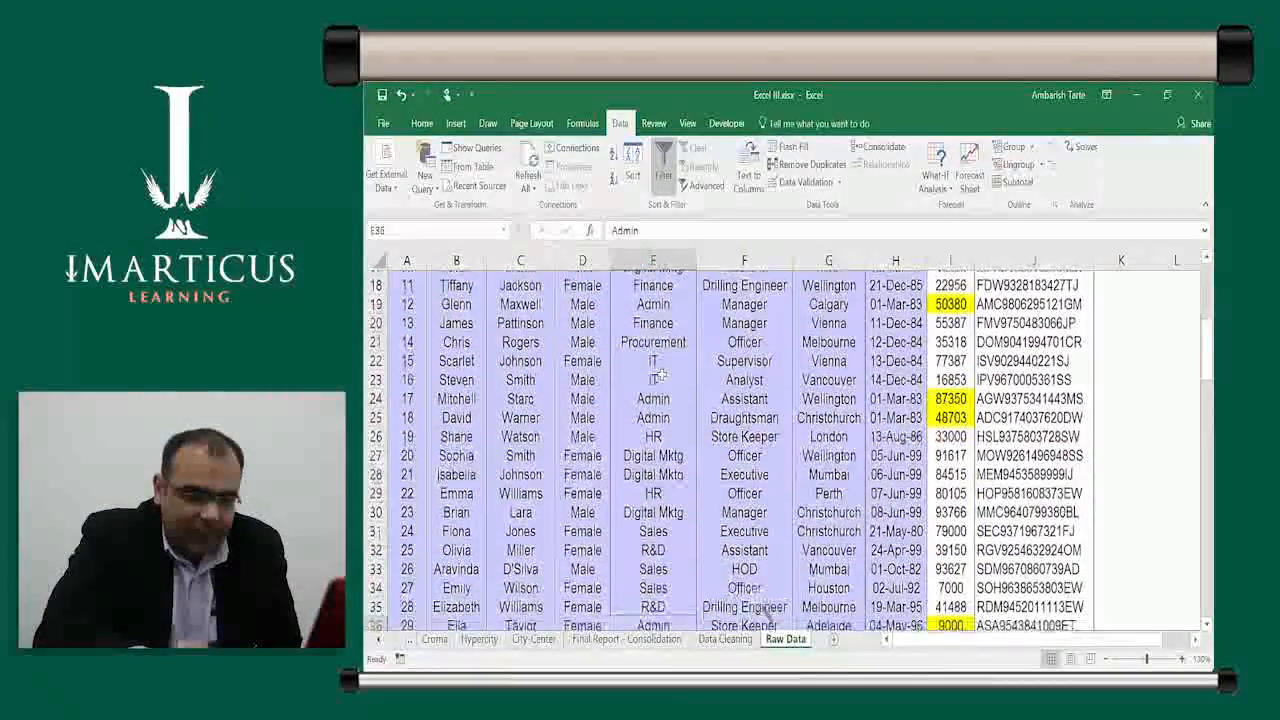
key("Down")
key("Down")
key("Down")
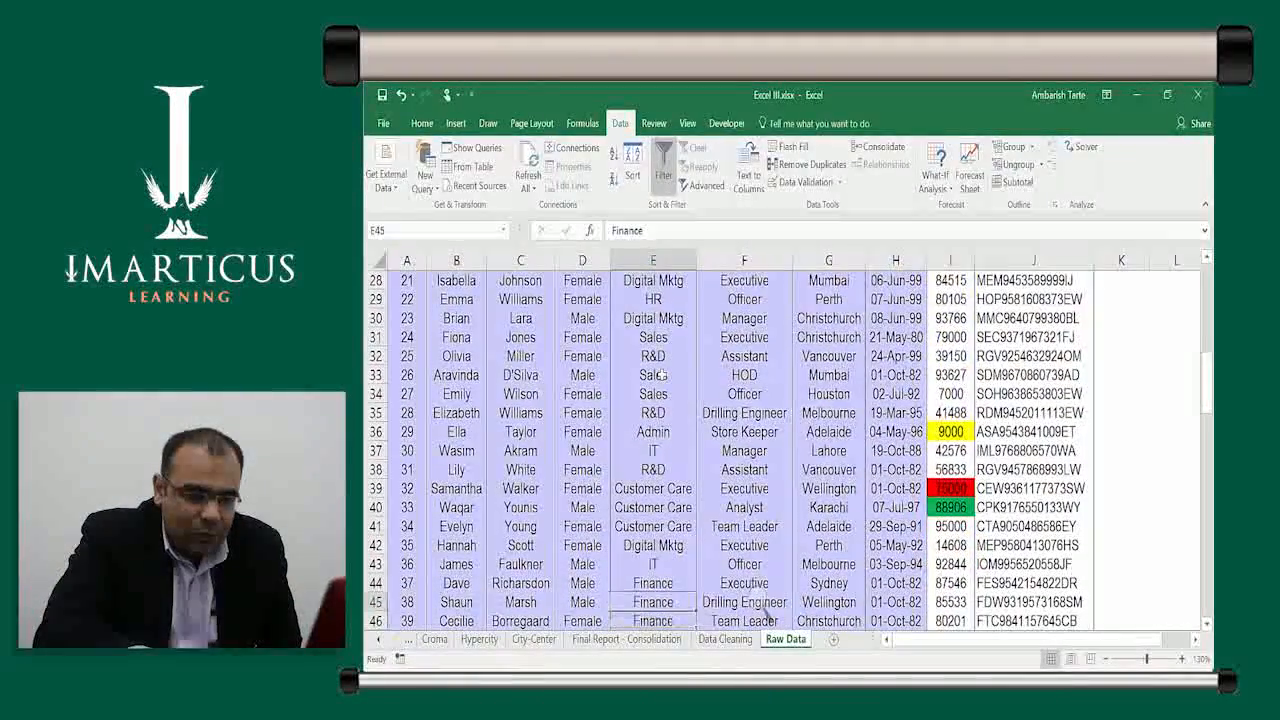
key("Up")
key("Up")
key("shift+Right")
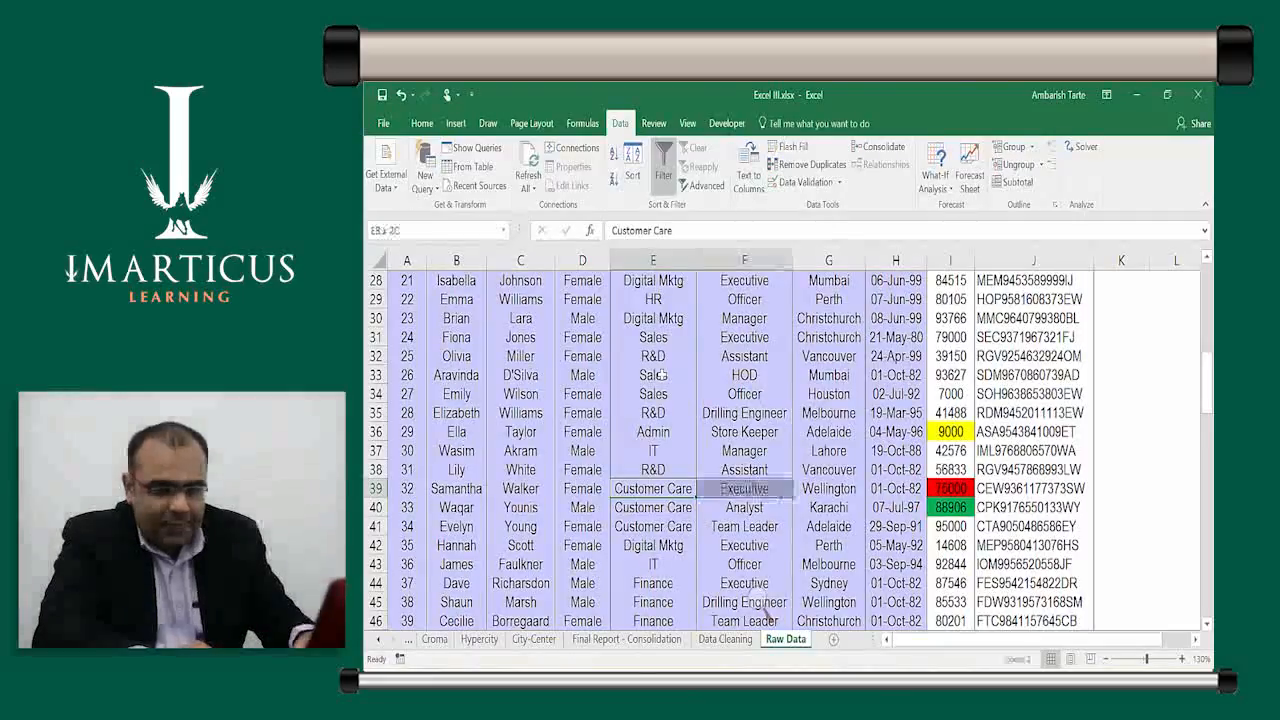
key("ctrl+c")
key("ctrl+Up")
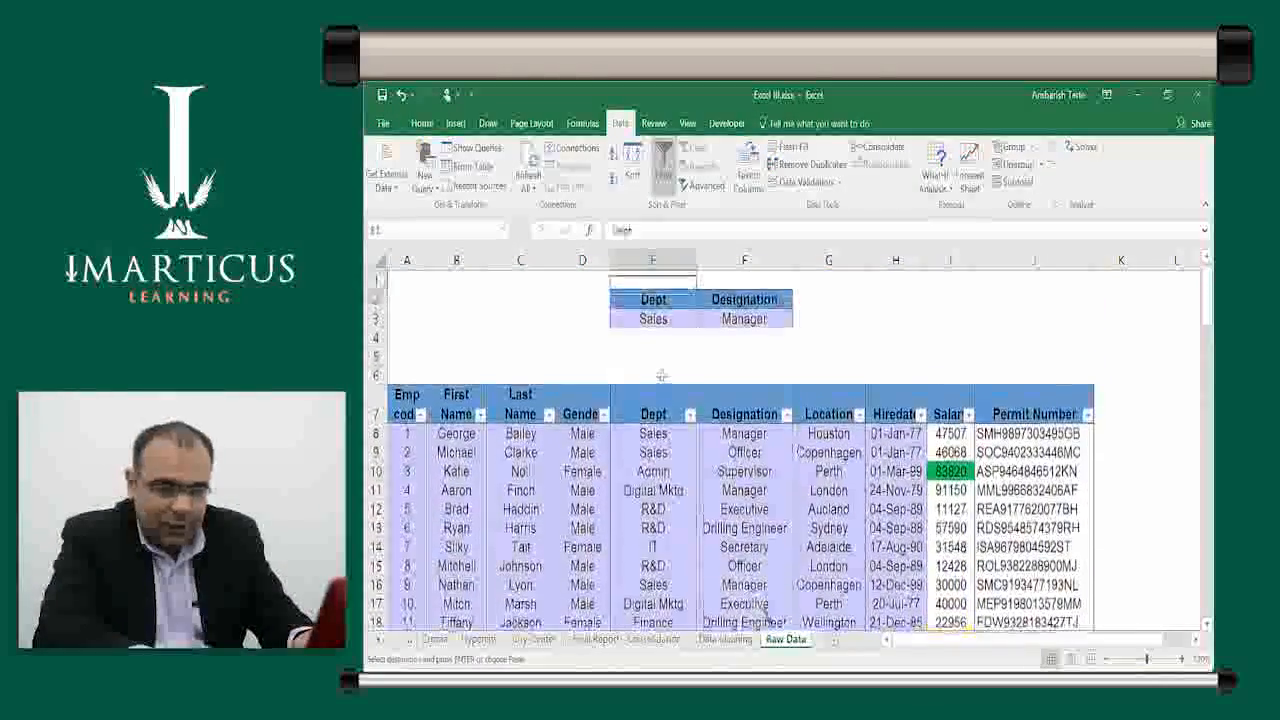
key("Up")
key("Up")
key("Up")
key("ctrl+v")
key("Escape")
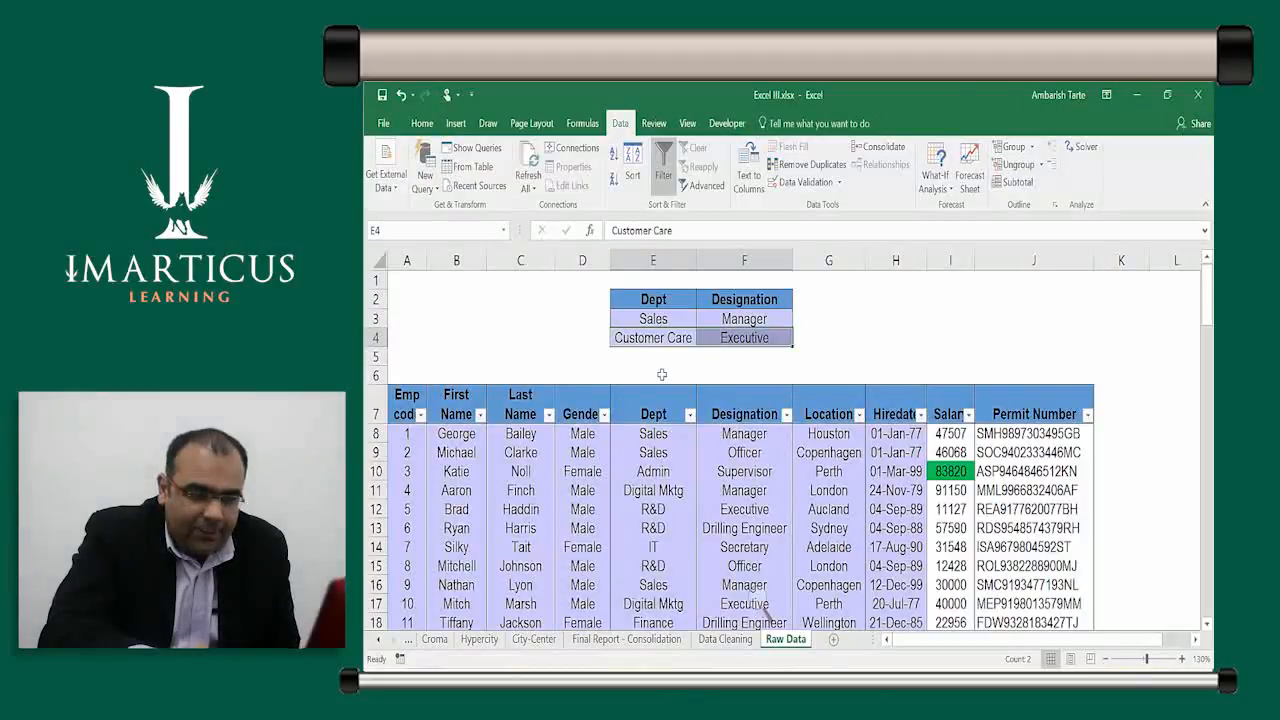
Select the whole criteria range E2:F4
key("Down")
key("Up")
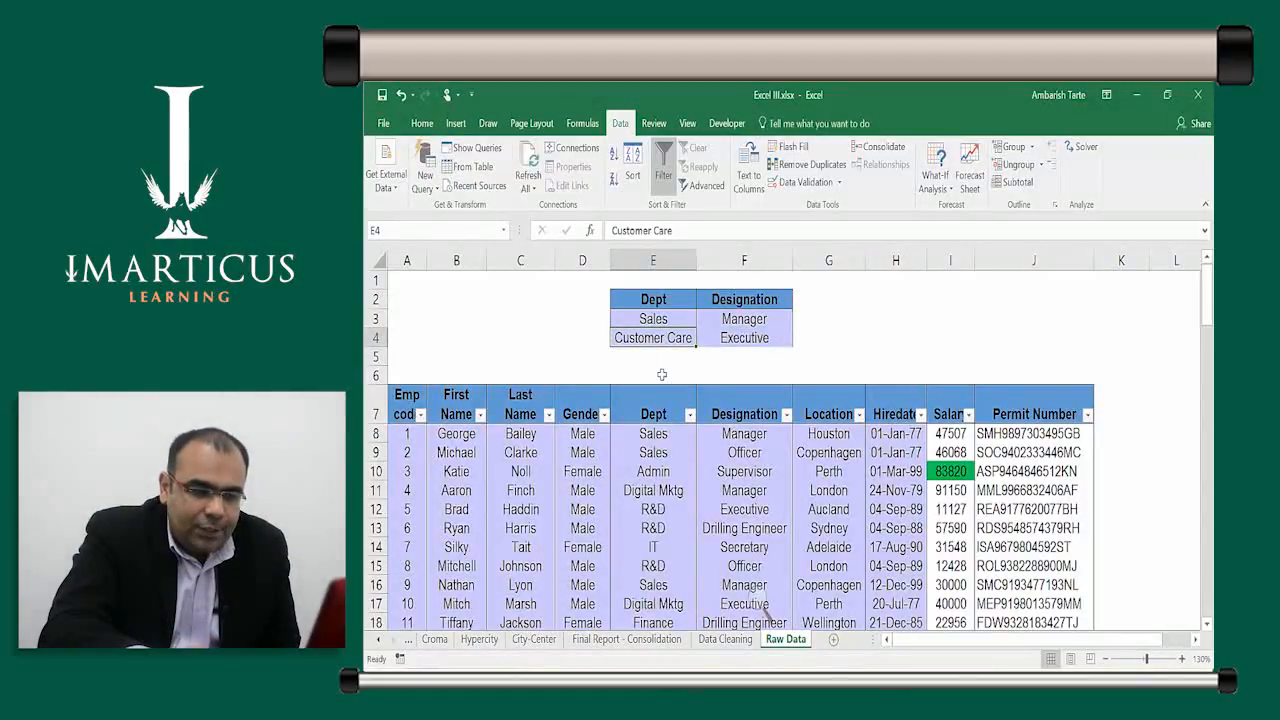
key("Up")
key("Up")
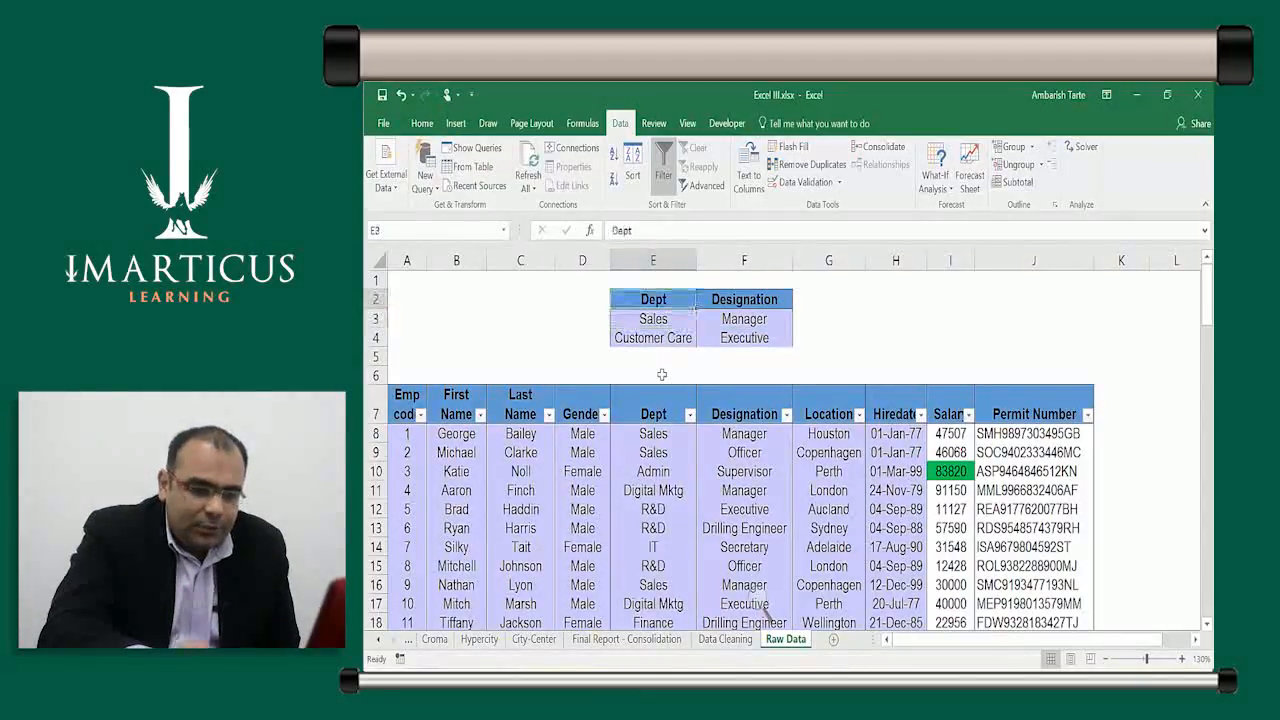
key("shift+Right")
key("shift+Down")
key("shift+Down")
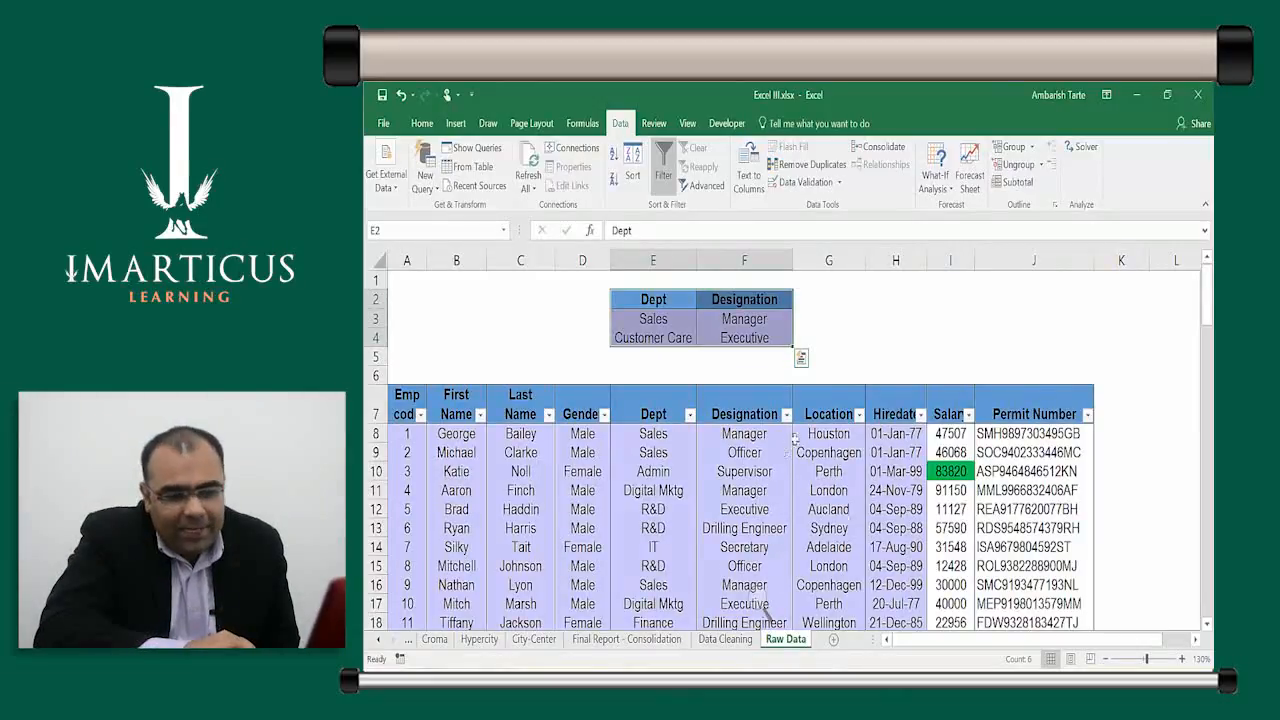
left_click(760, 469)
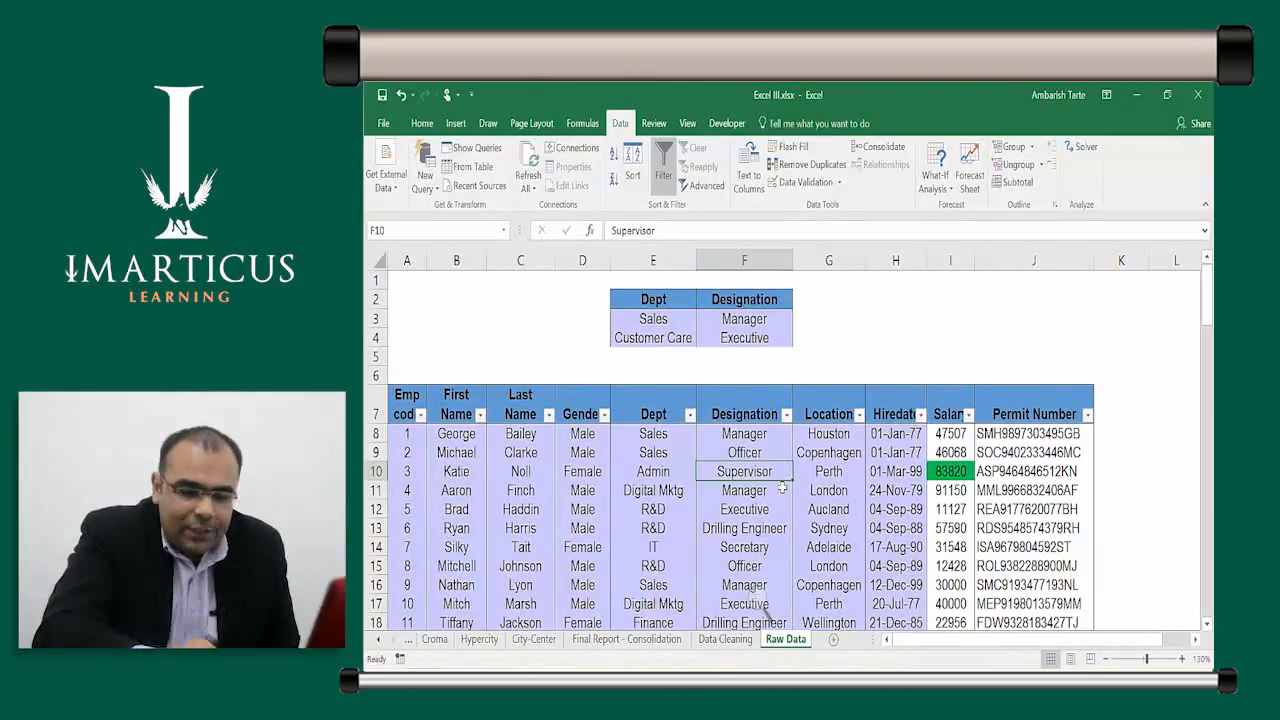
key("Down")
key("Left")
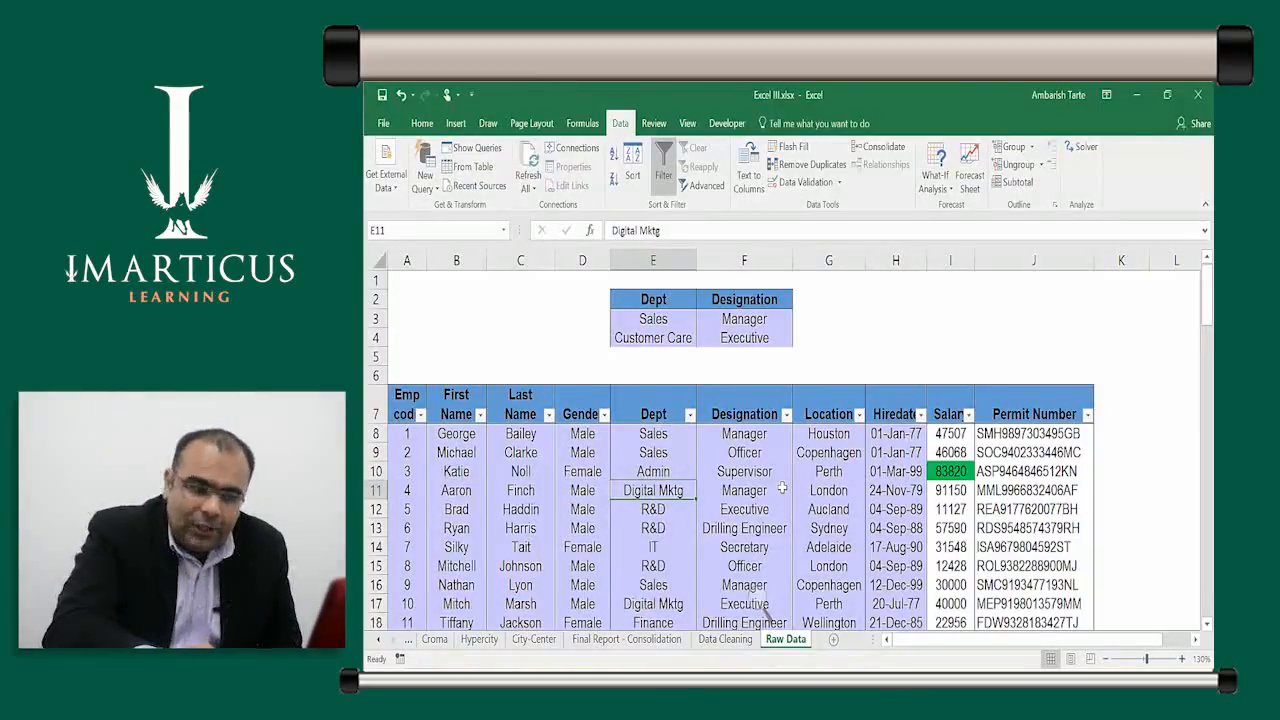
key("Right")
key("Right")
key("Right")
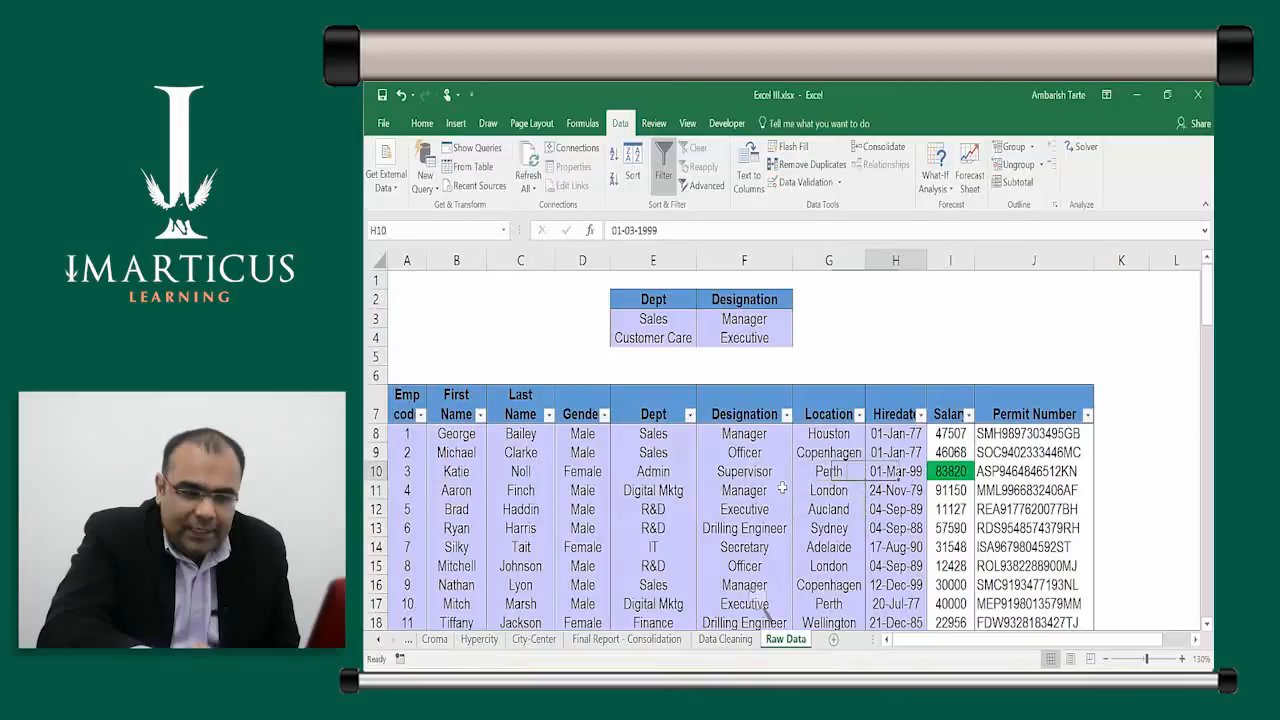
key("Down")
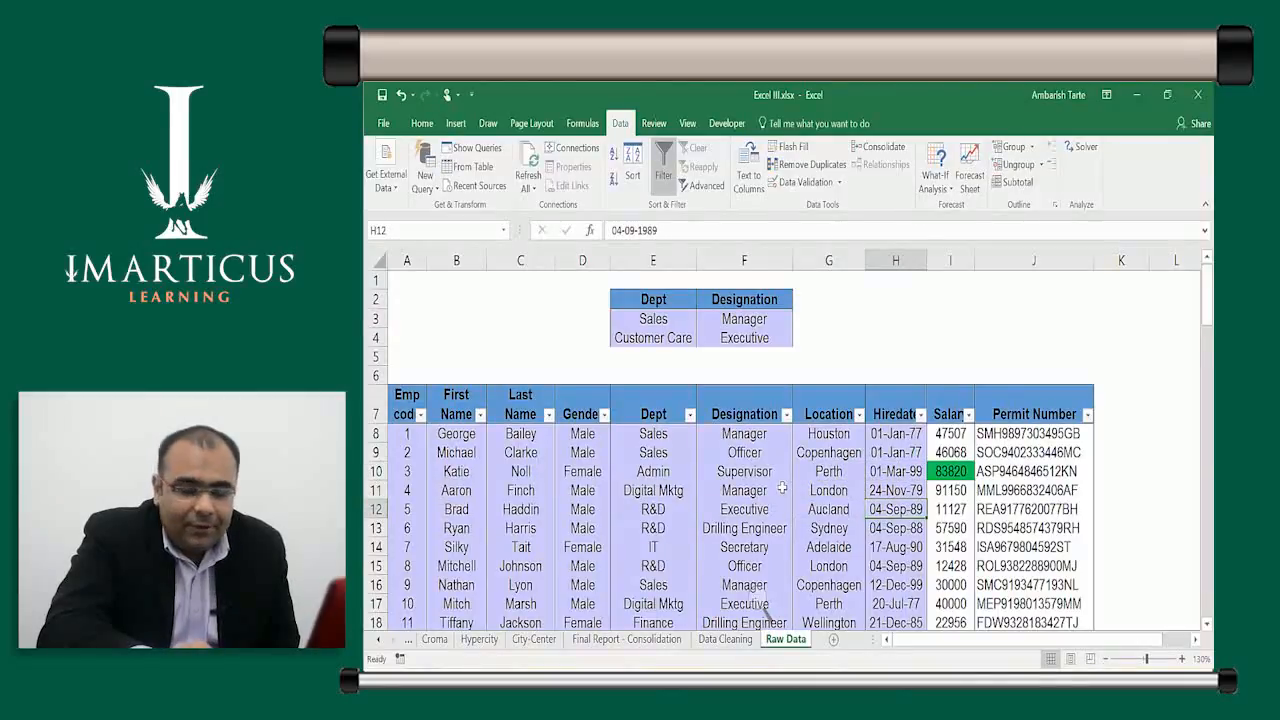
left_click(782, 488)
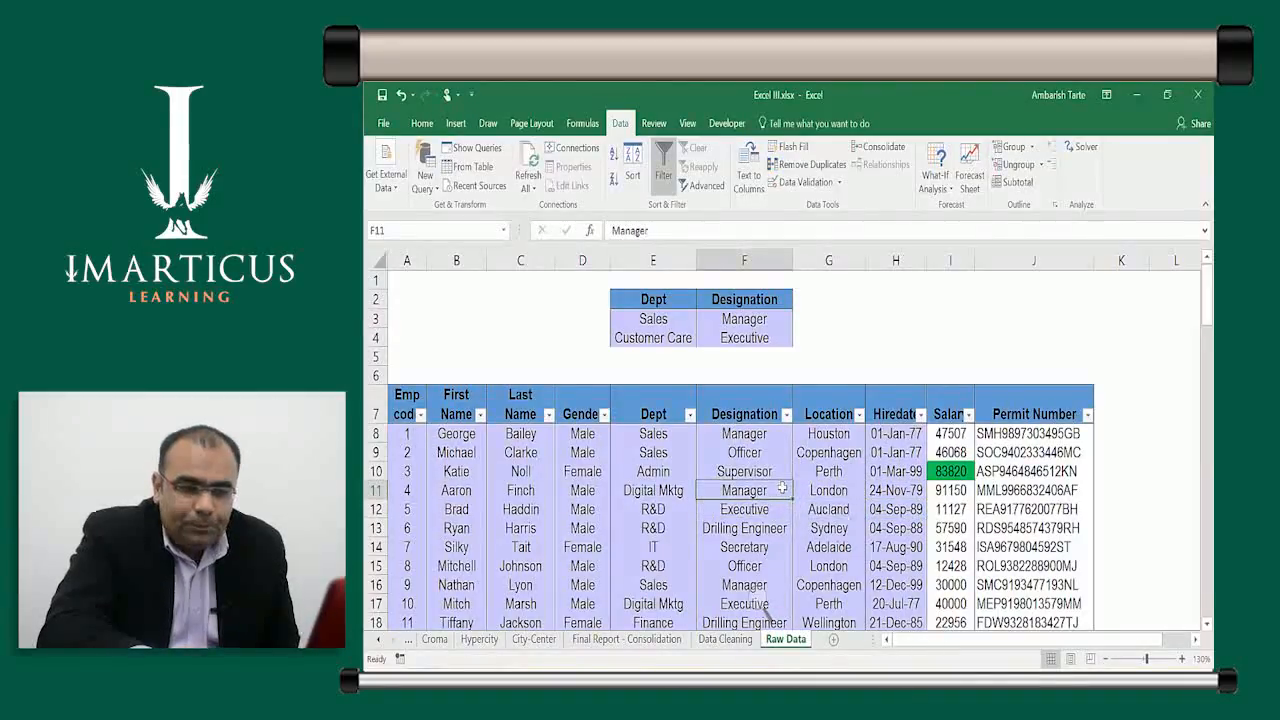
left_click(966, 341)
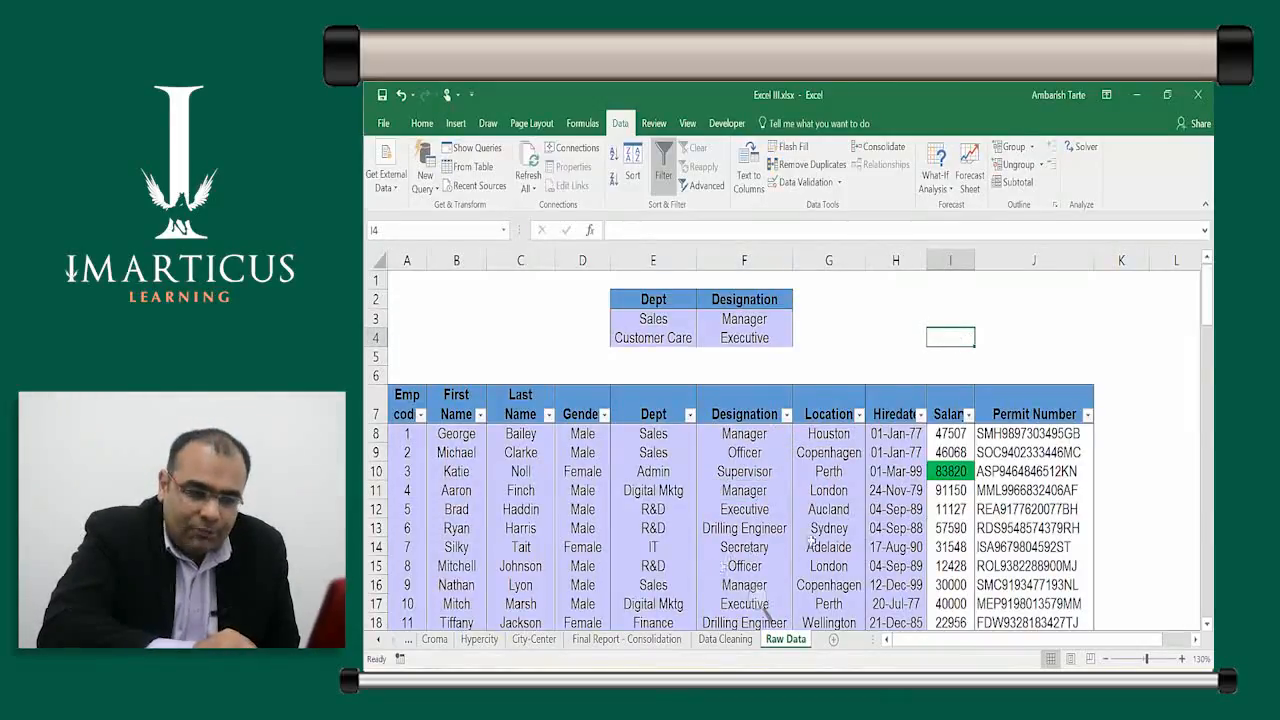
left_click(731, 511)
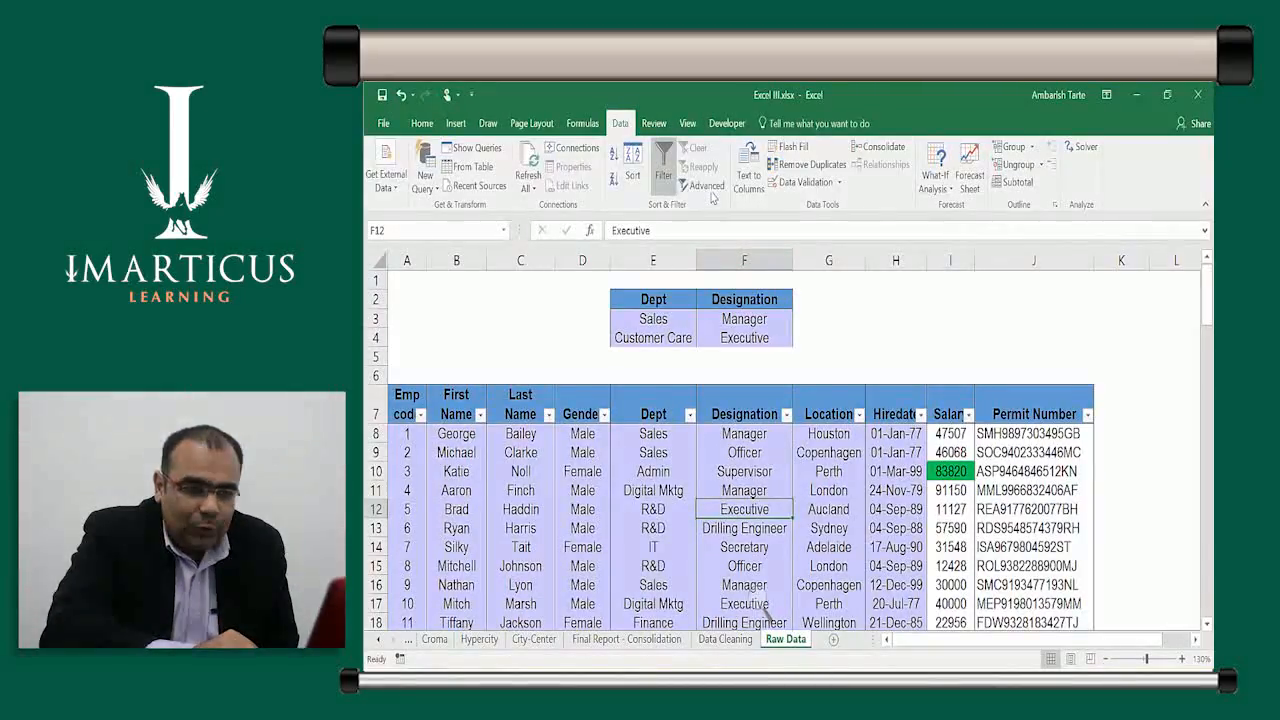
Open the Advanced Filter dialog from the Data tab, list range $A$7:$J$107
key("ctrl")
key("ctrl")
key("ctrl")
key("ctrl")
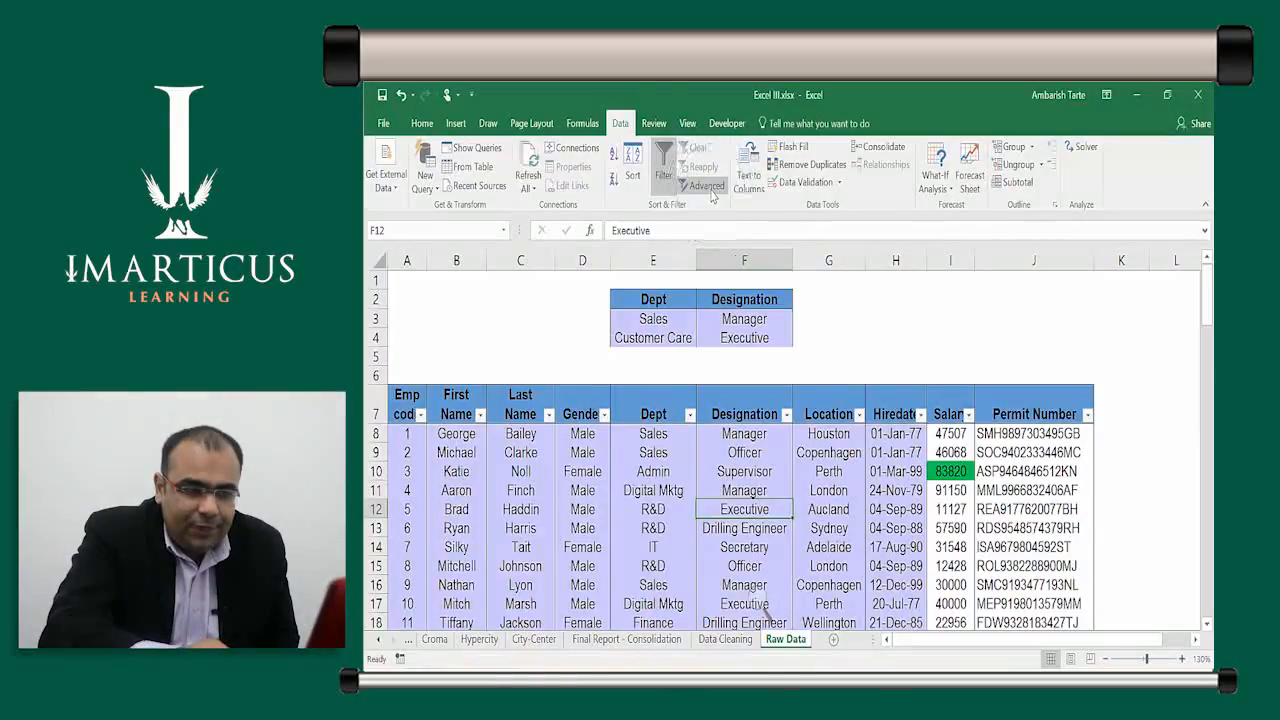
key("ctrl")
key("ctrl")
key("ctrl")
key("ctrl")
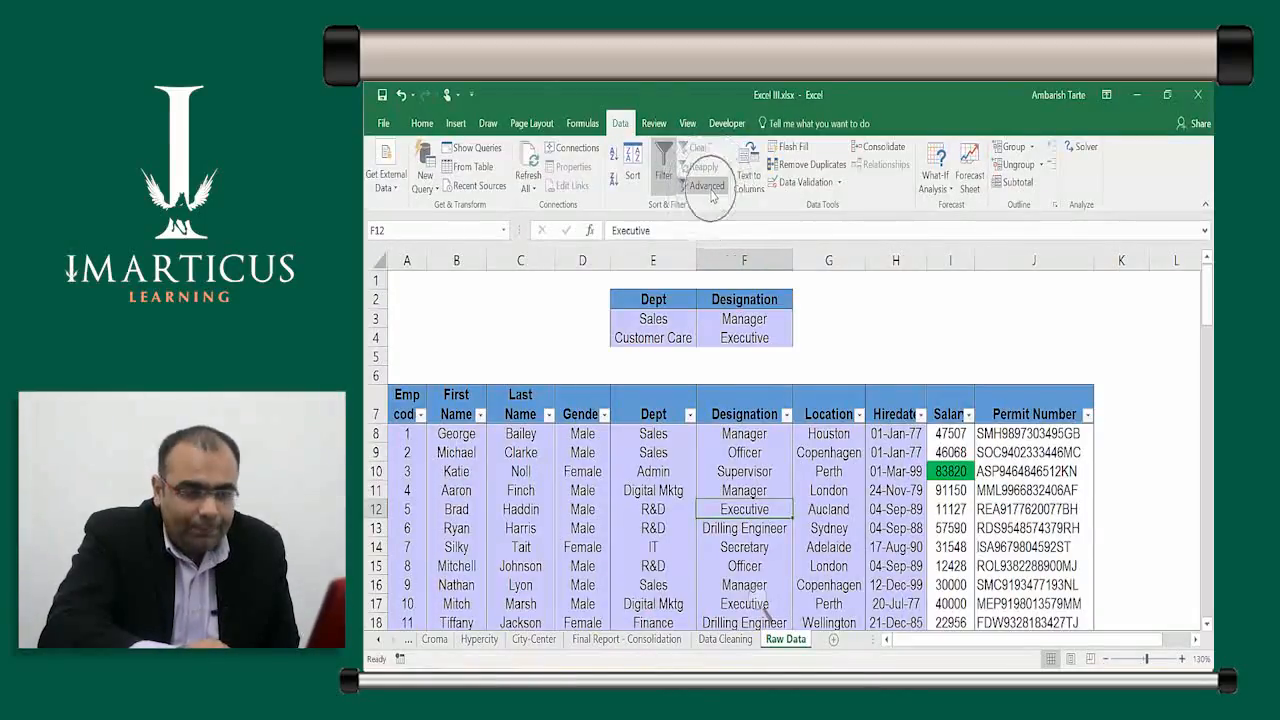
left_click(712, 196)
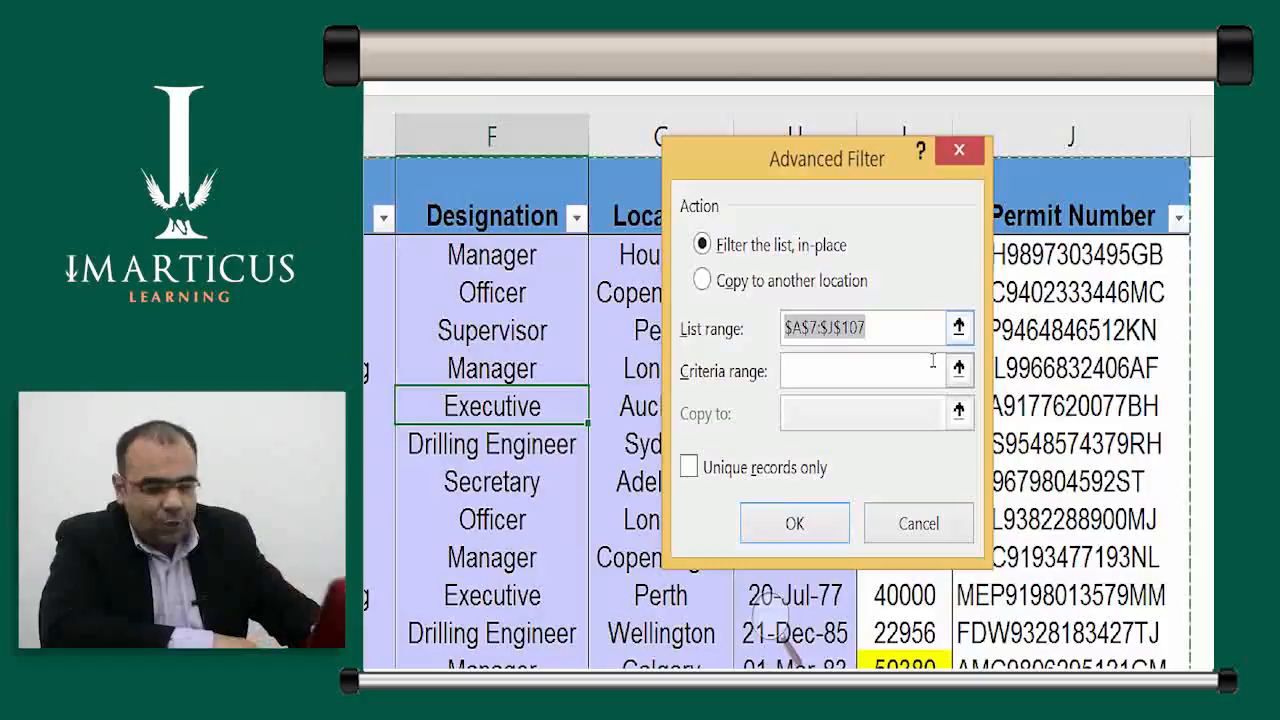
left_click(932, 362)
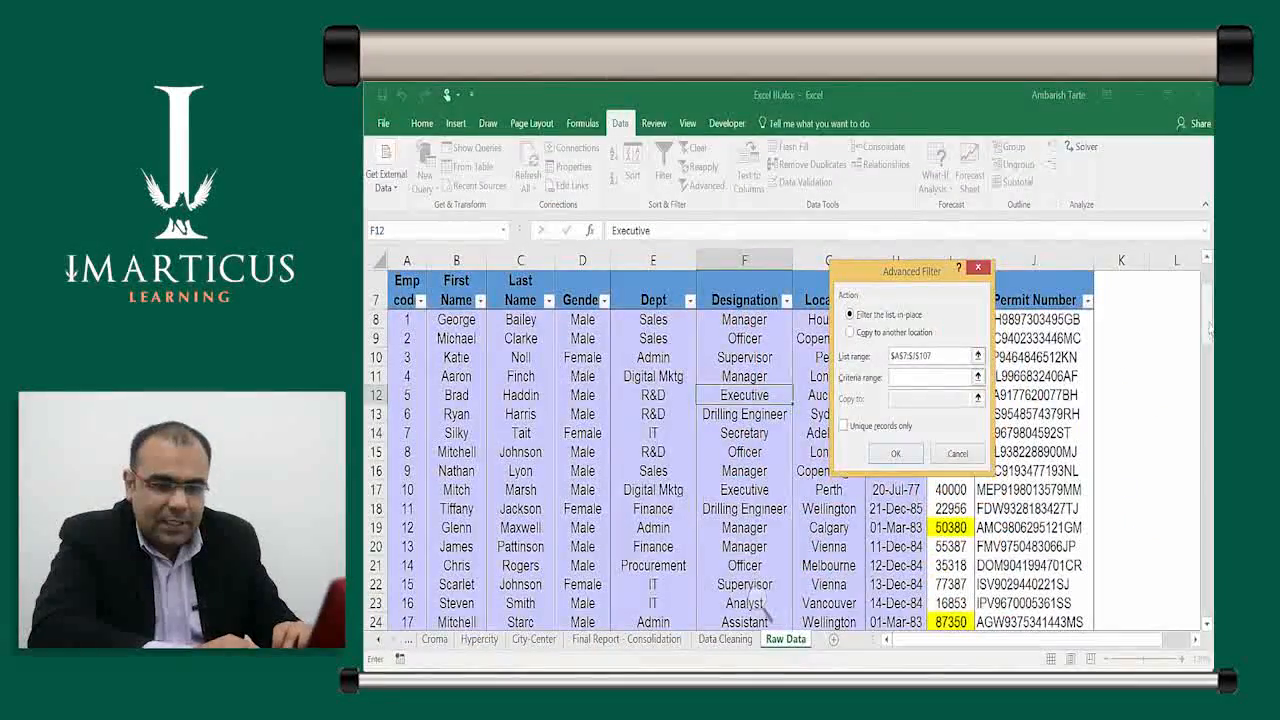
scroll(762, 603, "up", 2)
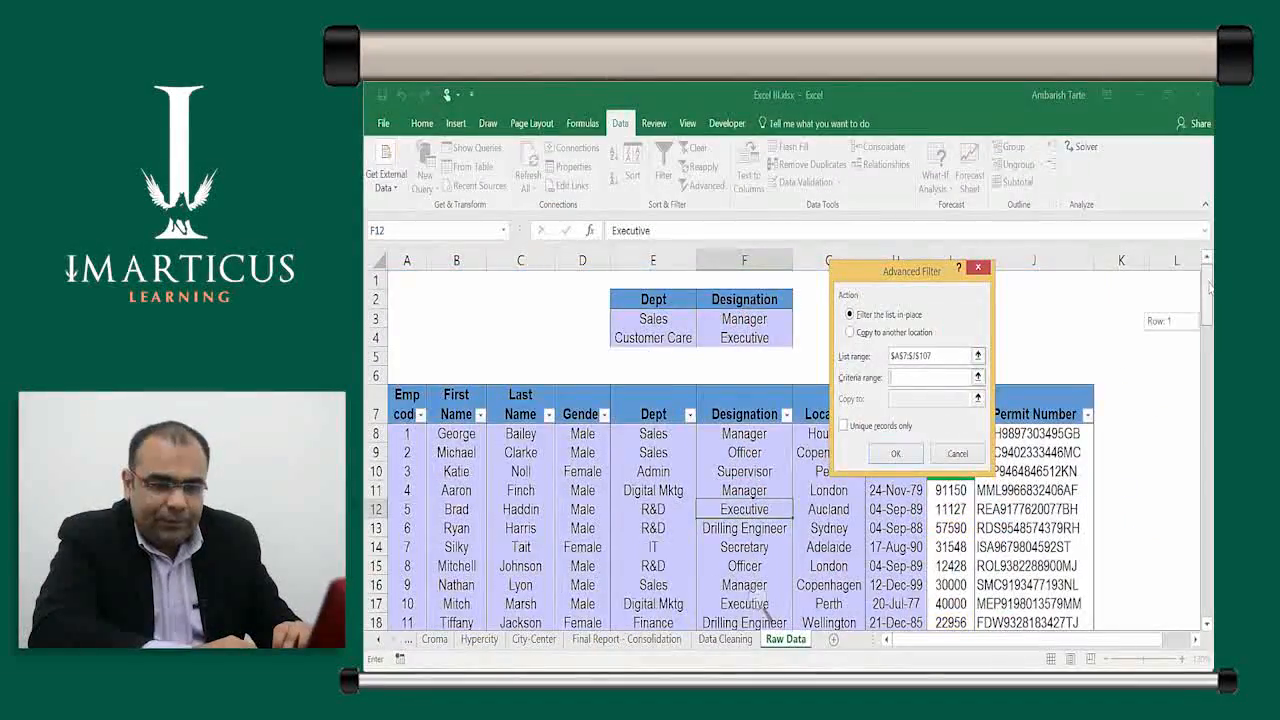
Set E2:F4 as the criteria range and apply the advanced filter in place
left_click(651, 298)
key("ctrl+shift+Right")
key("ctrl+shift+Down")
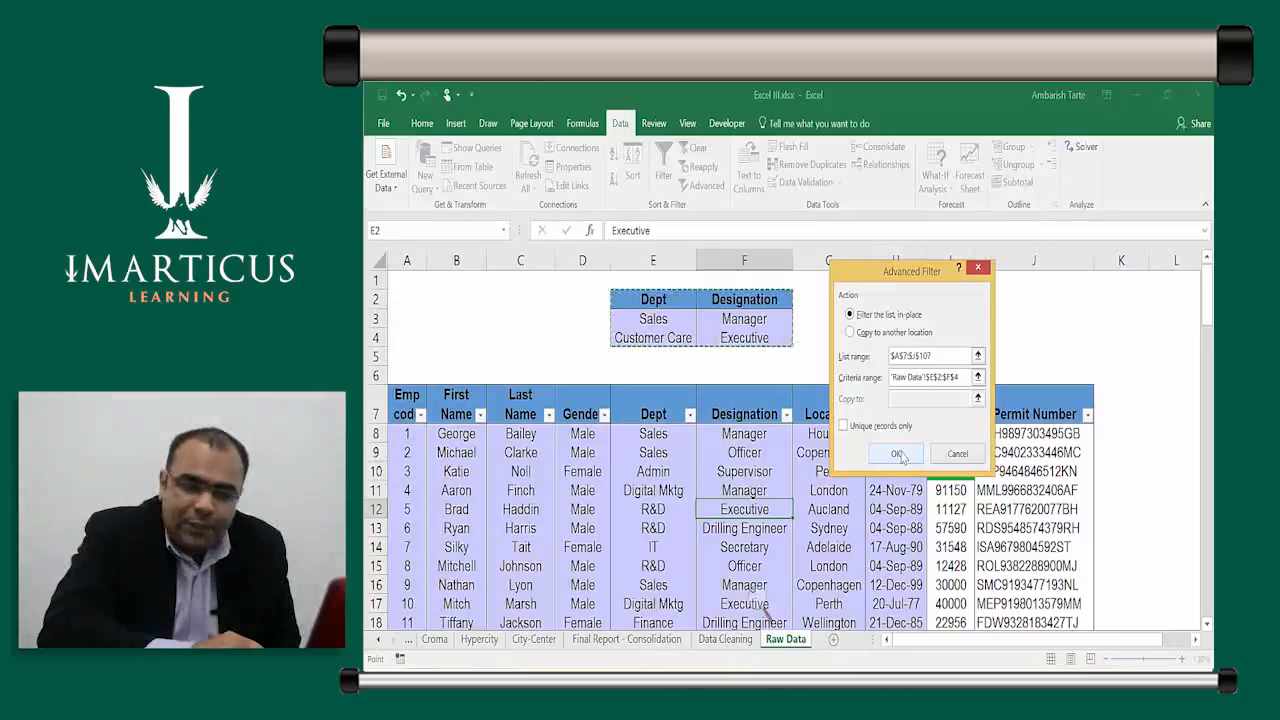
left_click(898, 455)
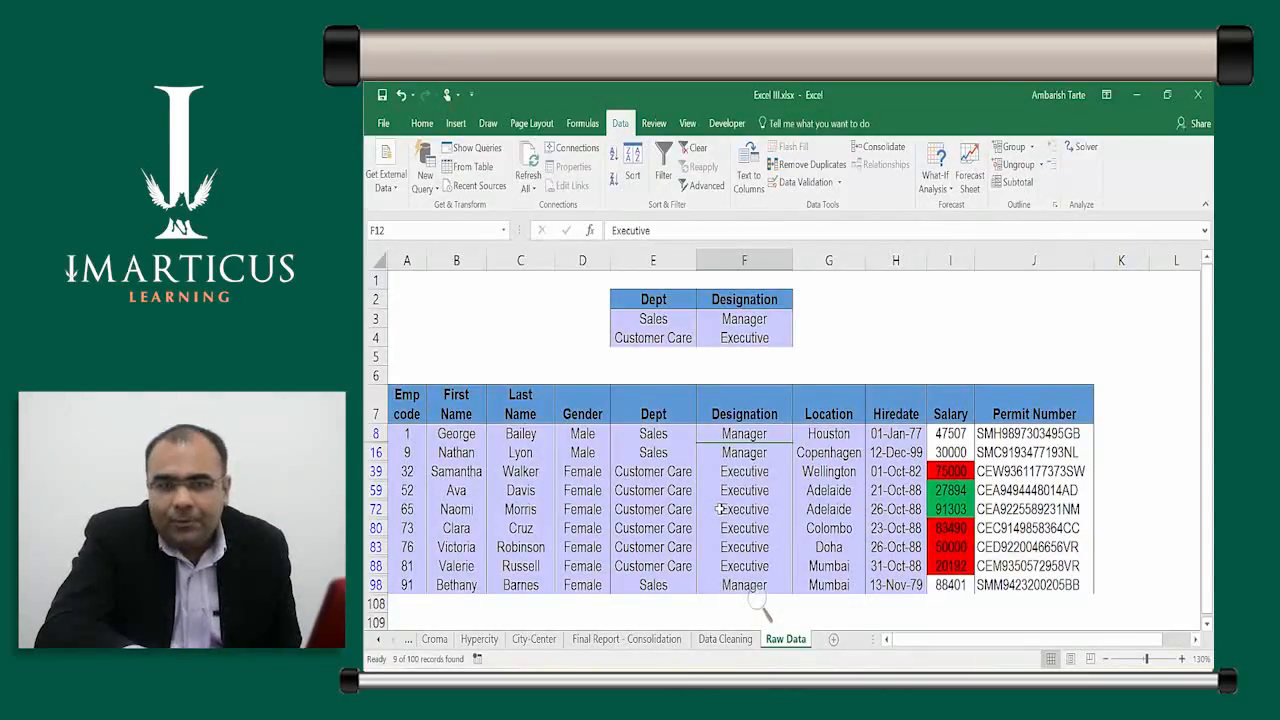
Highlight the filtered Sales Manager and Customer Care Executive rows in the 9-record result
key("Left")
key("shift+Right")
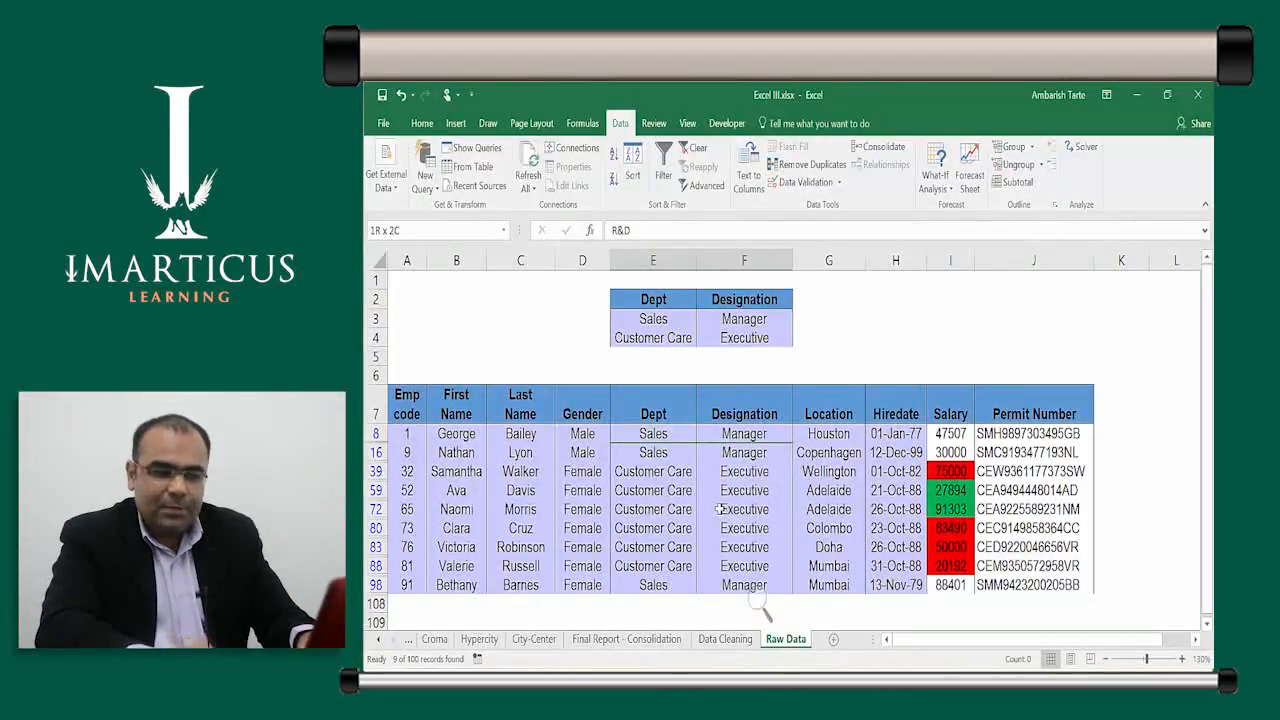
key("shift+Down")
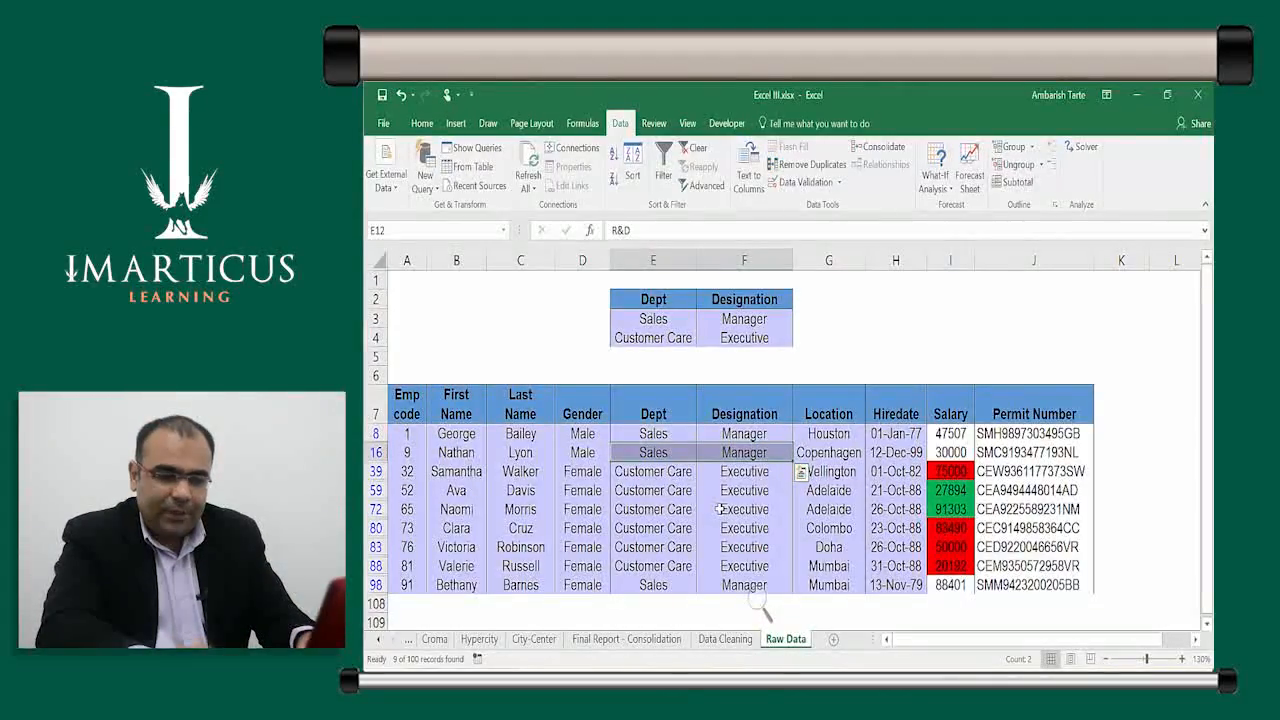
key("Down")
key("Down")
key("Down")
key("Down")
key("Down")
key("Down")
key("Down")
key("Down")
key("Down")
key("Up")
key("Up")
key("Up")
key("Up")
key("Up")
key("Up")
key("Up")
key("ctrl+shift+Right")
key("ctrl+shift+Down")
key("shift+Up")
key("shift+Up")
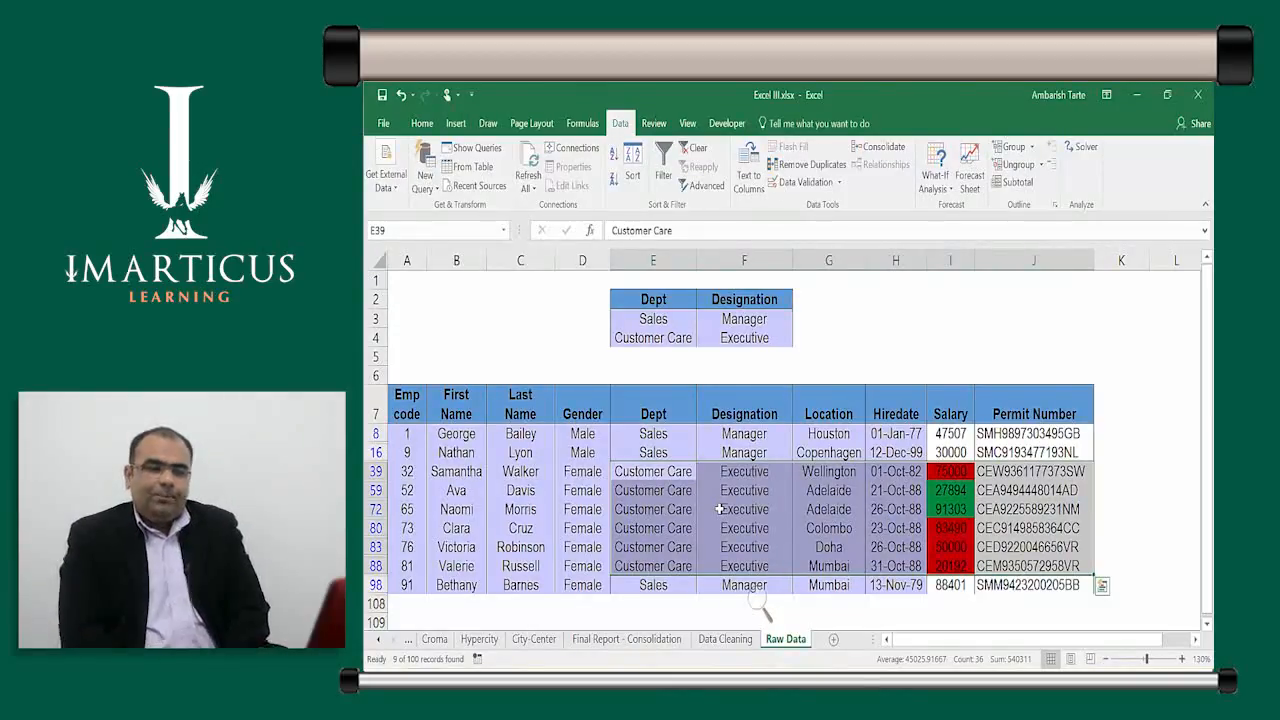
Highlight the Sales–Manager and Customer Care–Executive criteria rows and the E2:F2 headings
key("Up")
key("Up")
key("Up")
key("Up")
key("Up")
key("Up")
key("Up")
key("Up")
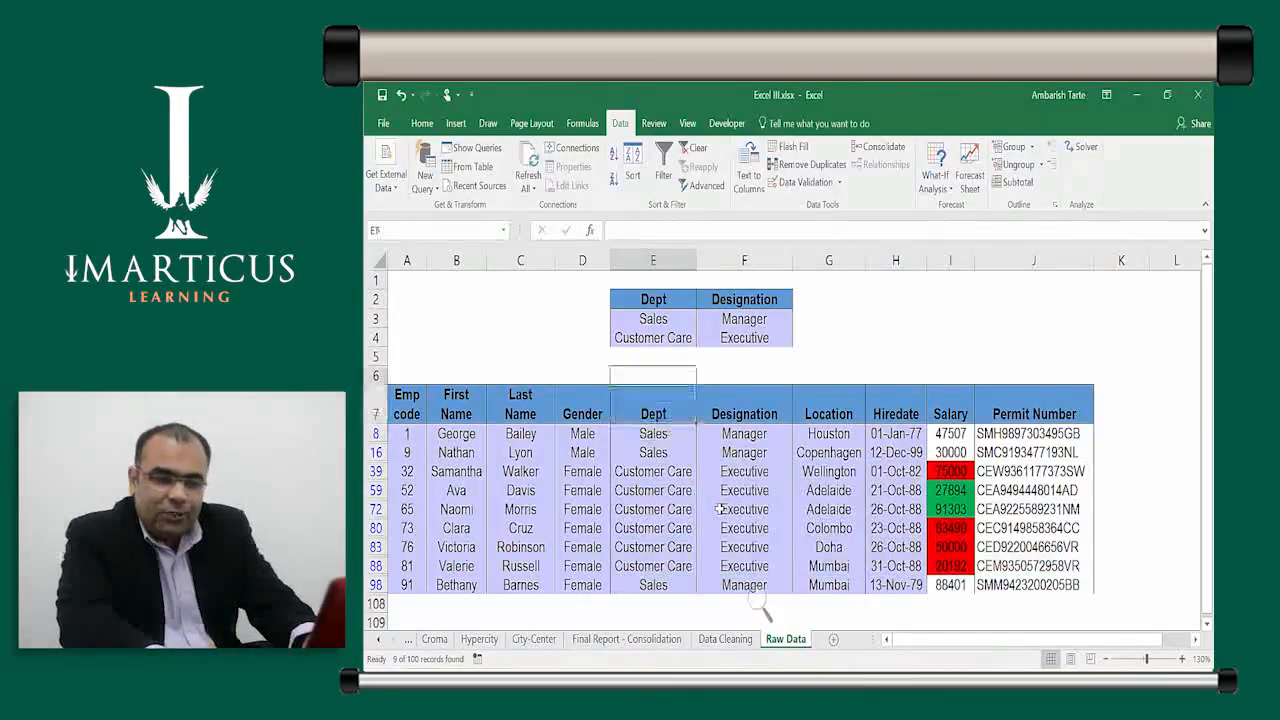
key("Down")
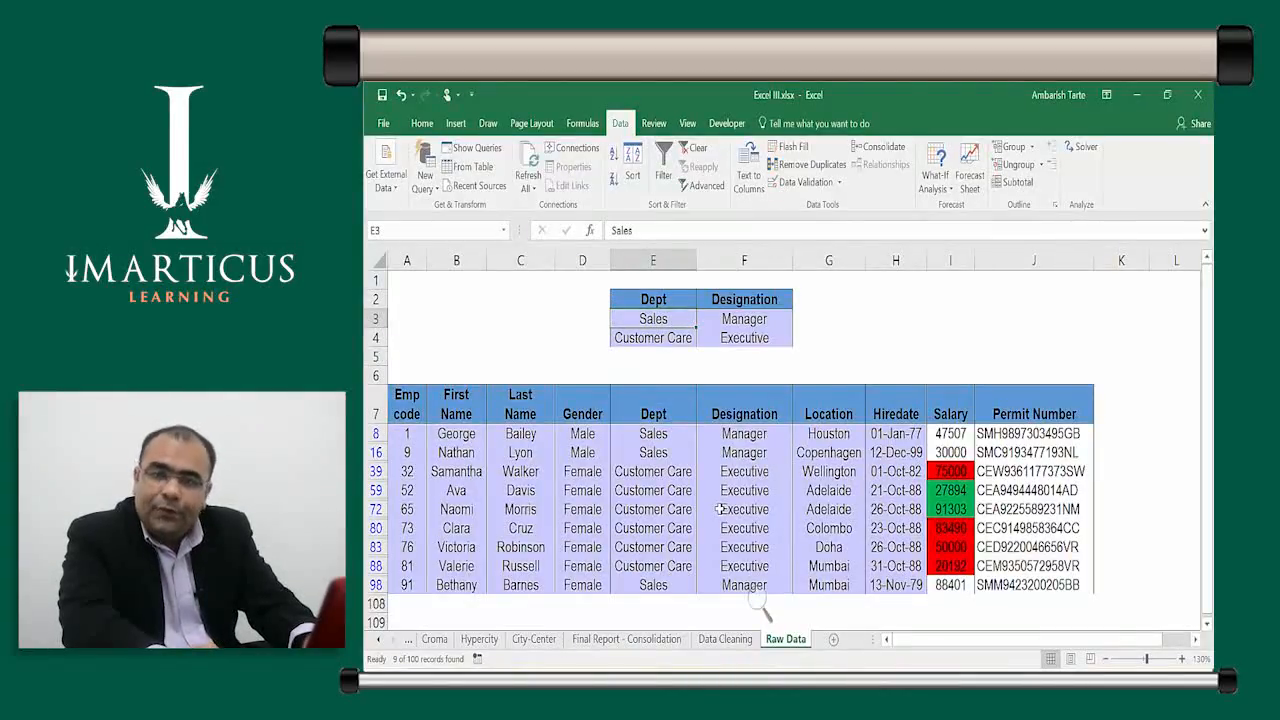
key("shift+Right")
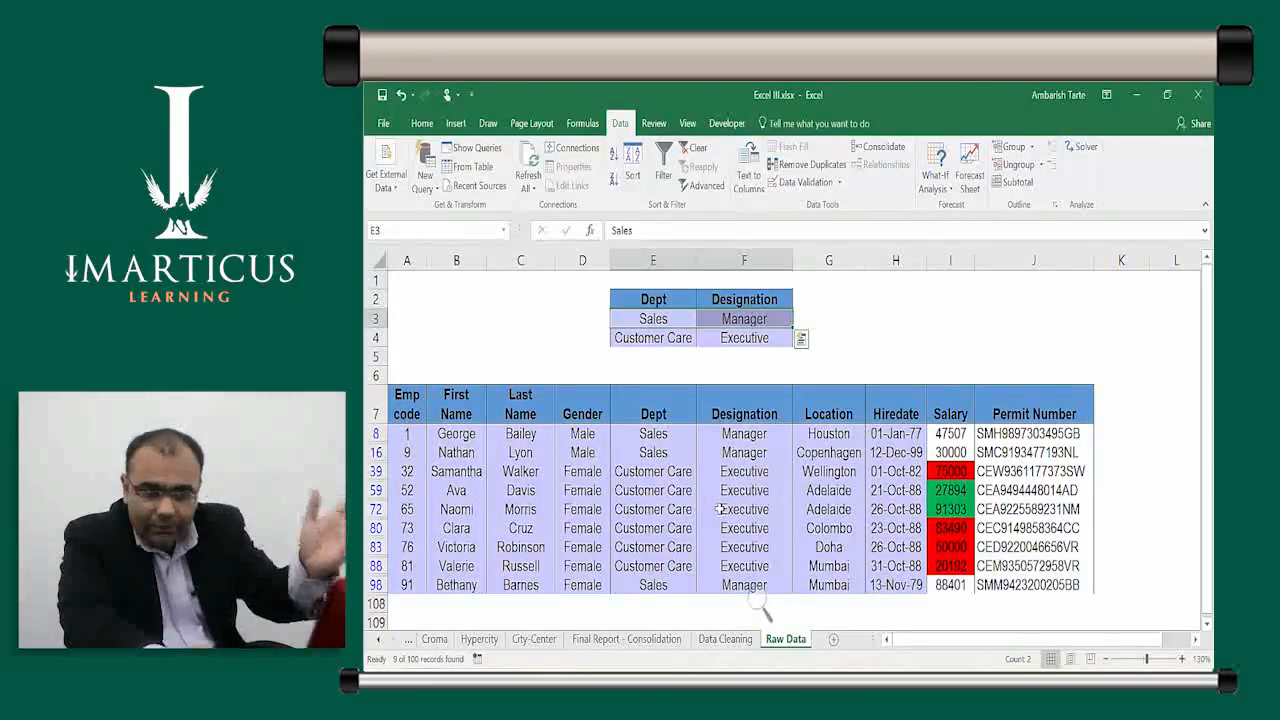
key("Down")
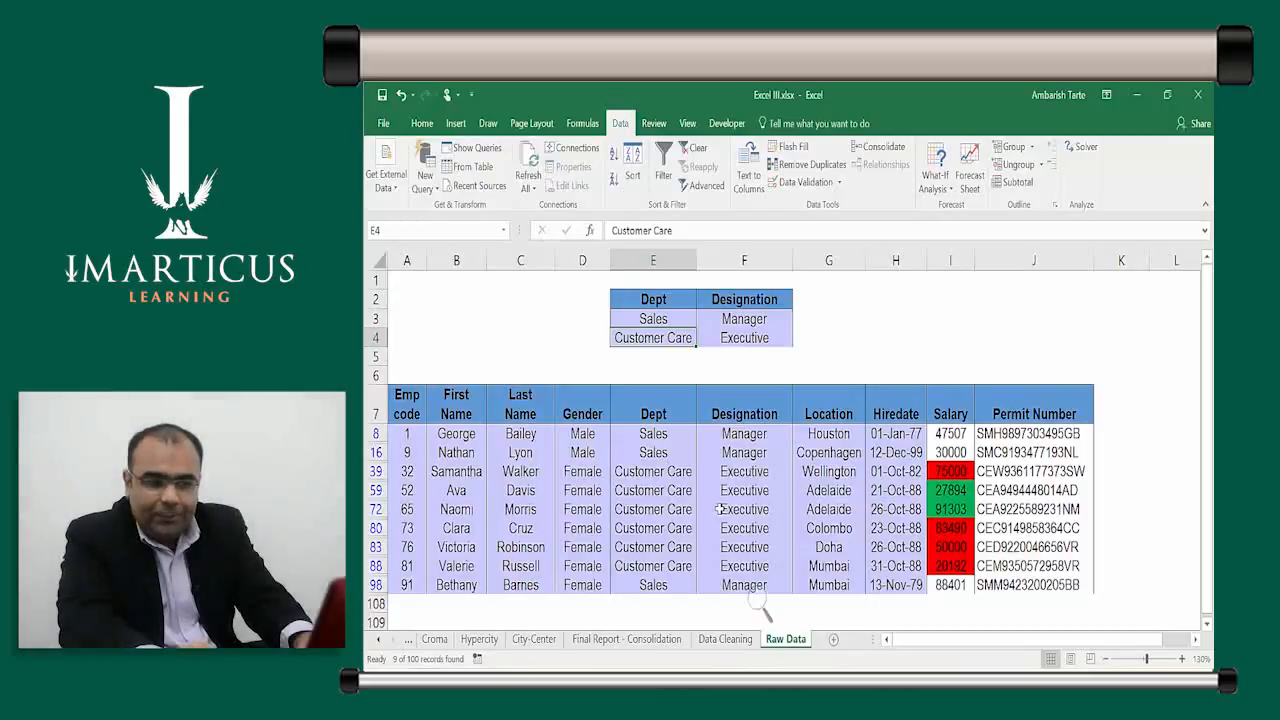
key("shift+Right")
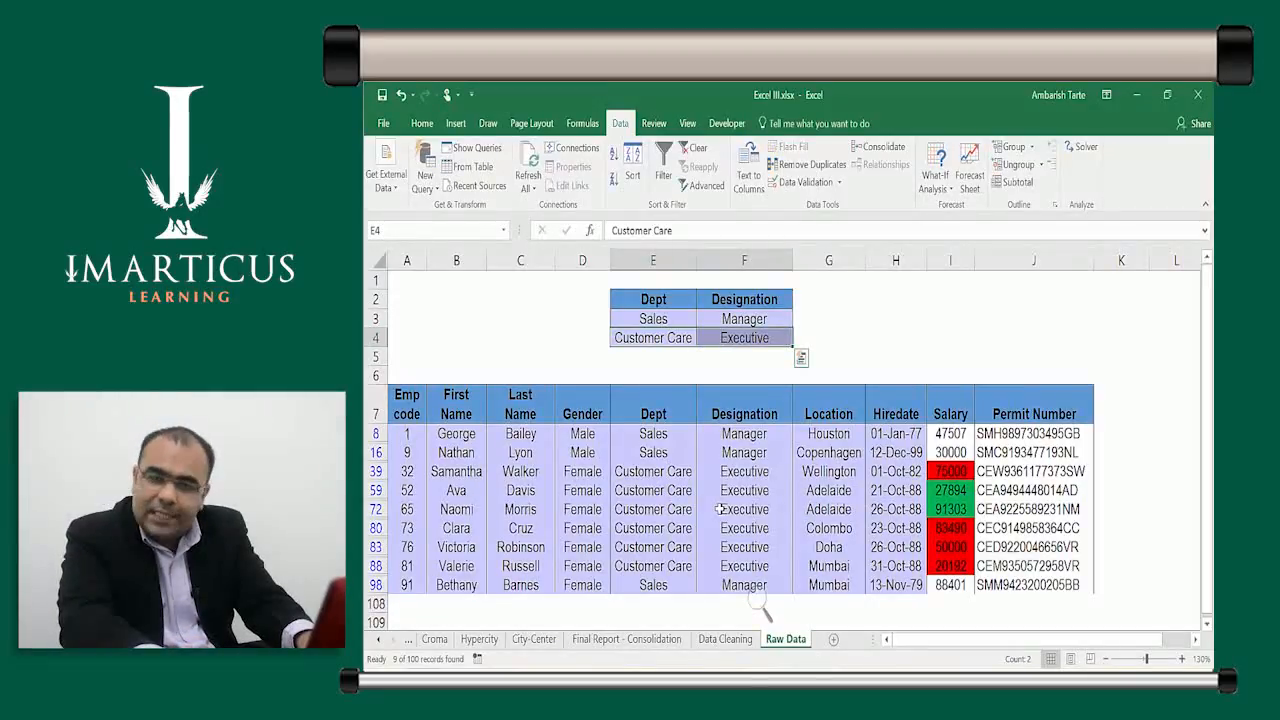
key("Left")
key("Right")
key("Left")
key("Right")
key("Right")
key("Left")
key("Right")
key("Left")
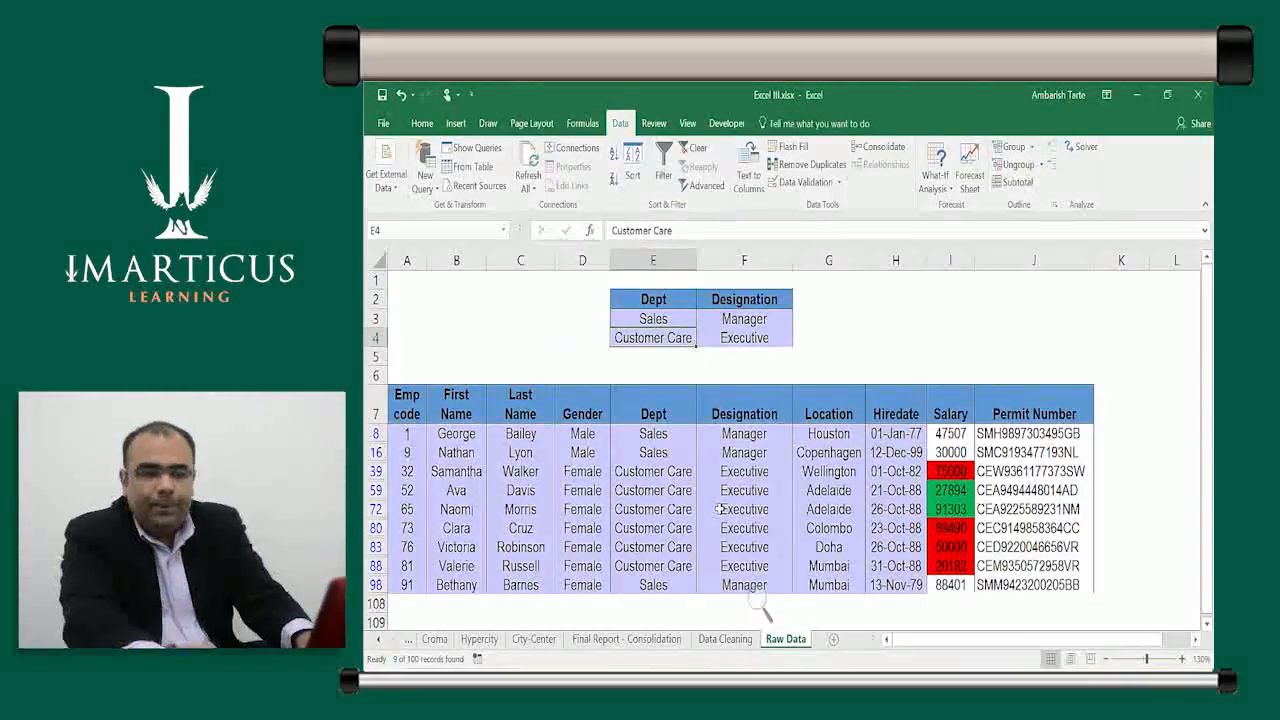
key("Up")
key("shift+space")
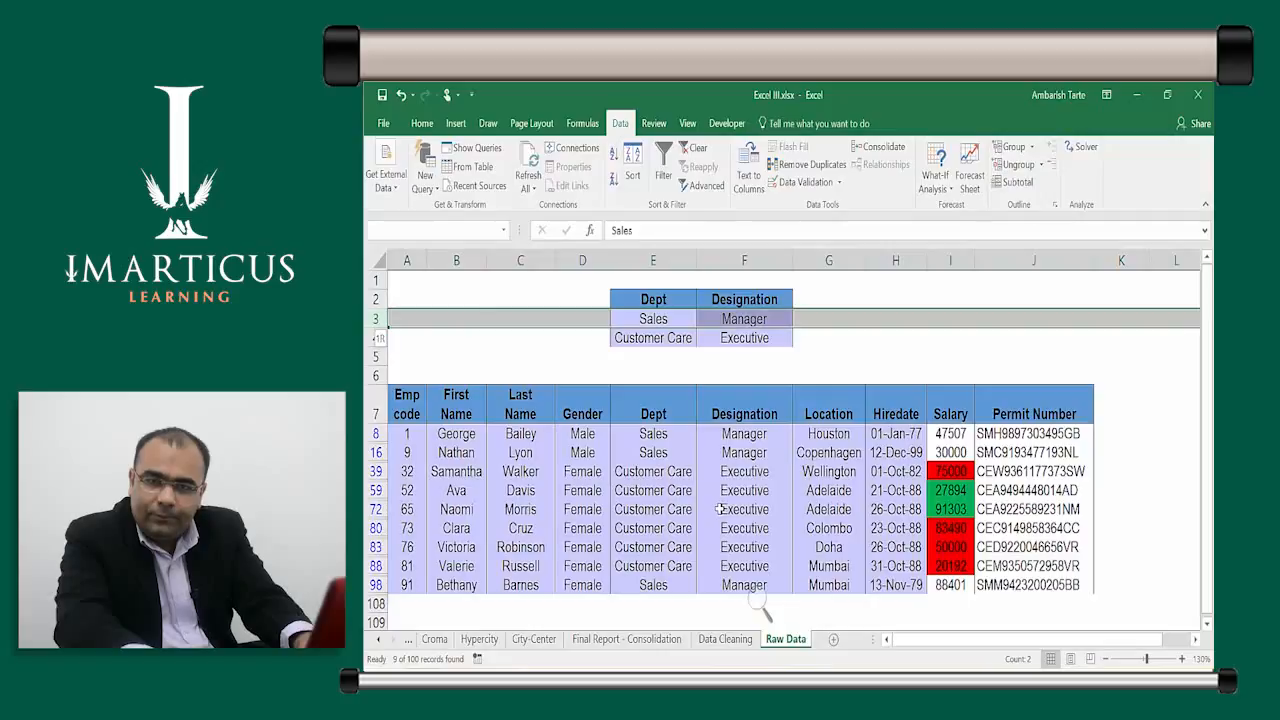
key("shift+Down")
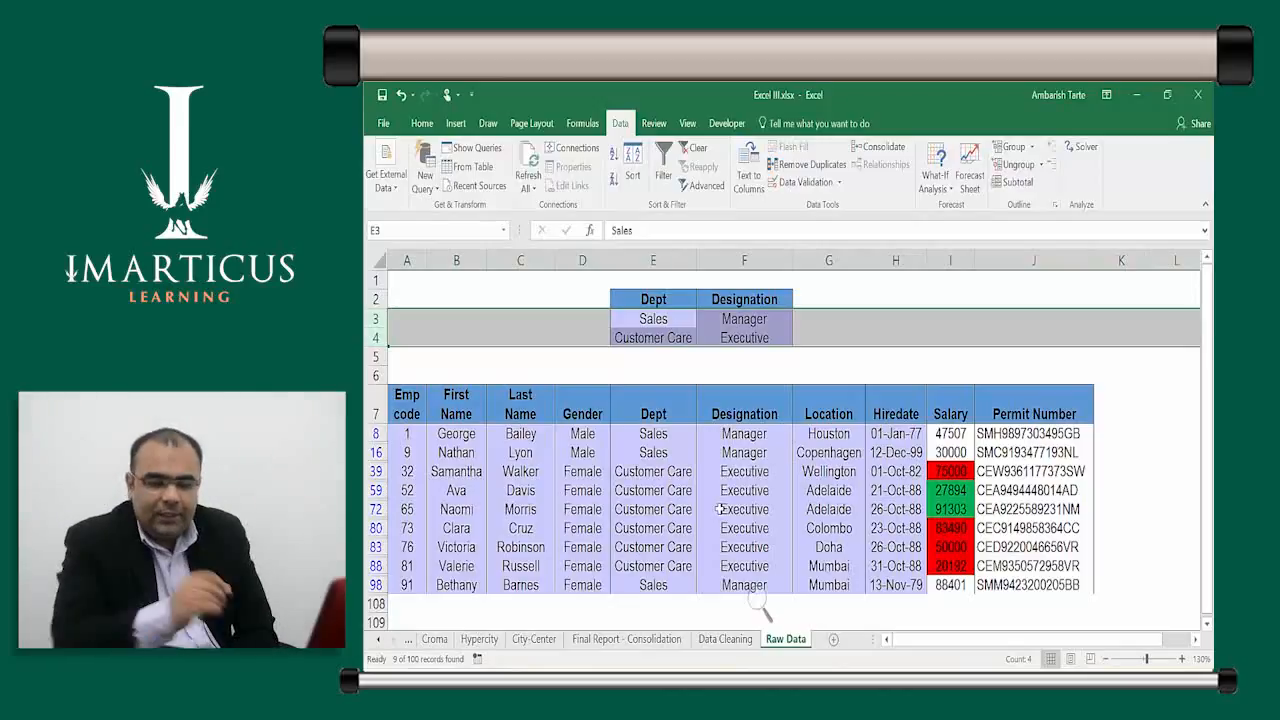
left_click_drag(653, 299, 770, 300)
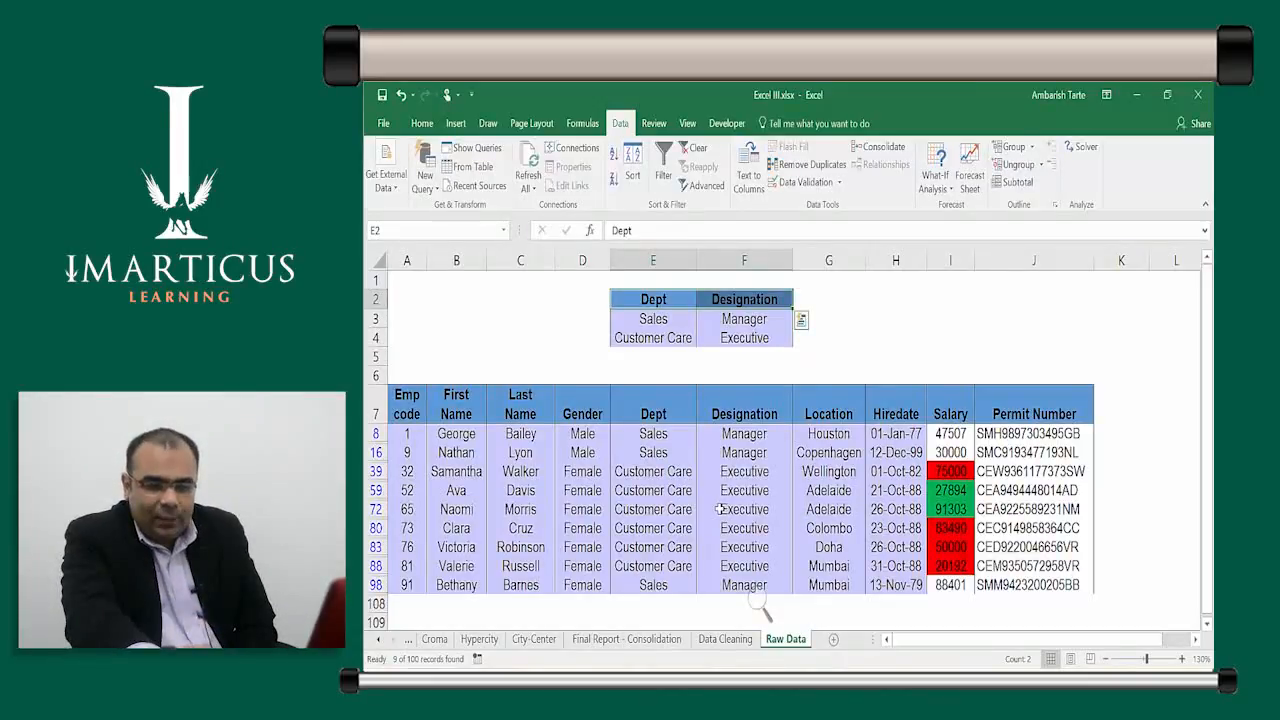
Point out the Sales, Manager, Customer Care and Executive criteria cells one by one
key("Down")
key("Down")
key("Up")
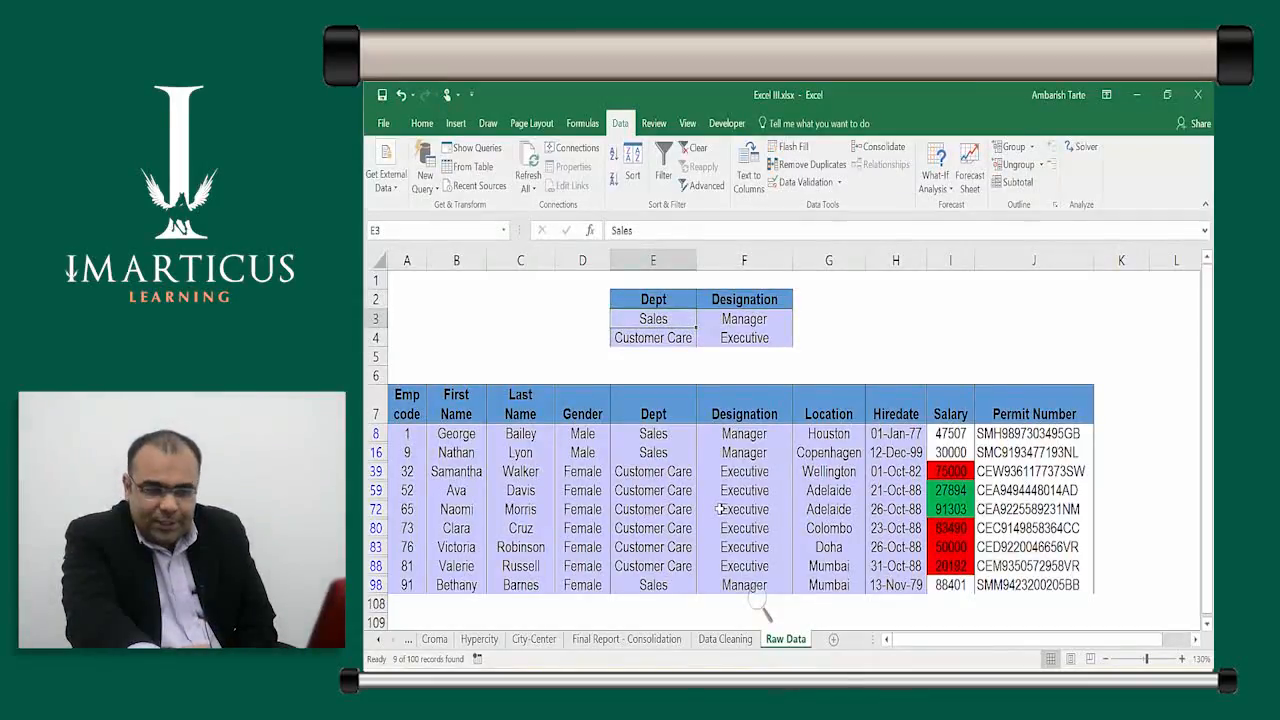
key("Down")
key("Right")
key("Left")
key("Right")
key("Left")
key("Right")
key("Left")
key("Right")
key("Left")
key("Right")
key("Left")
key("Right")
key("Left")
key("Right")
key("Left")
key("Right")
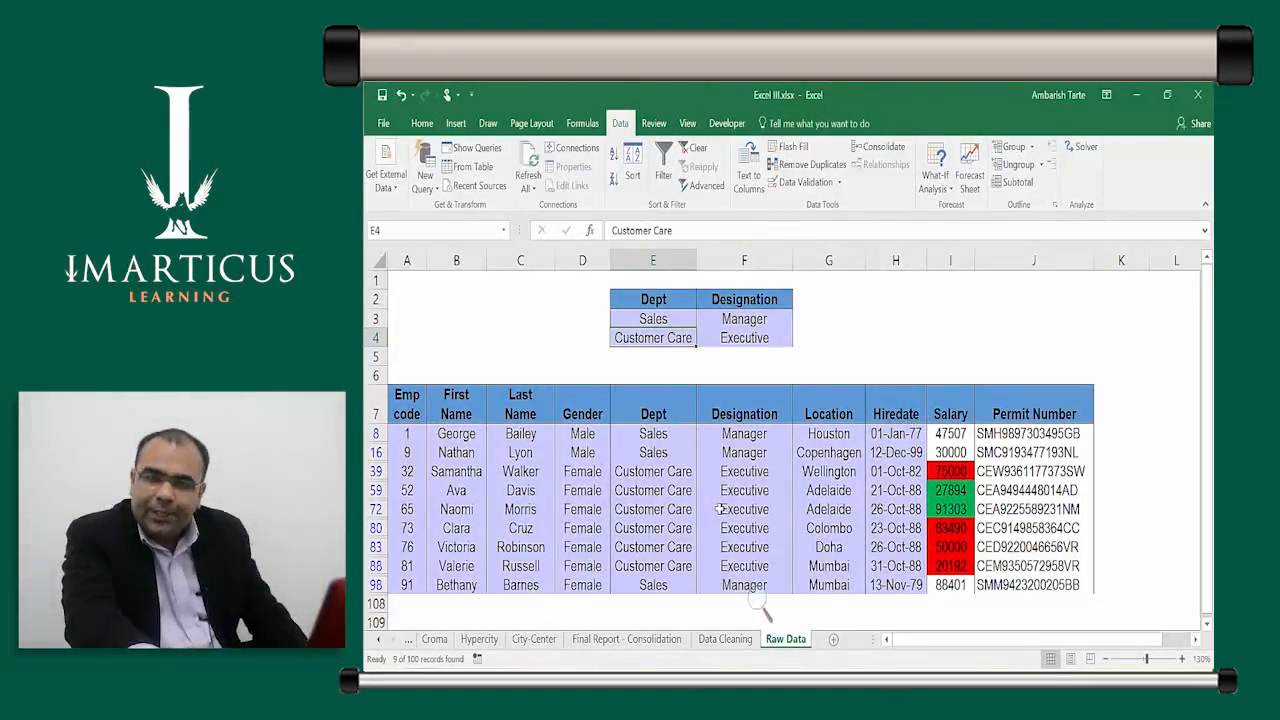
key("Up")
key("Right")
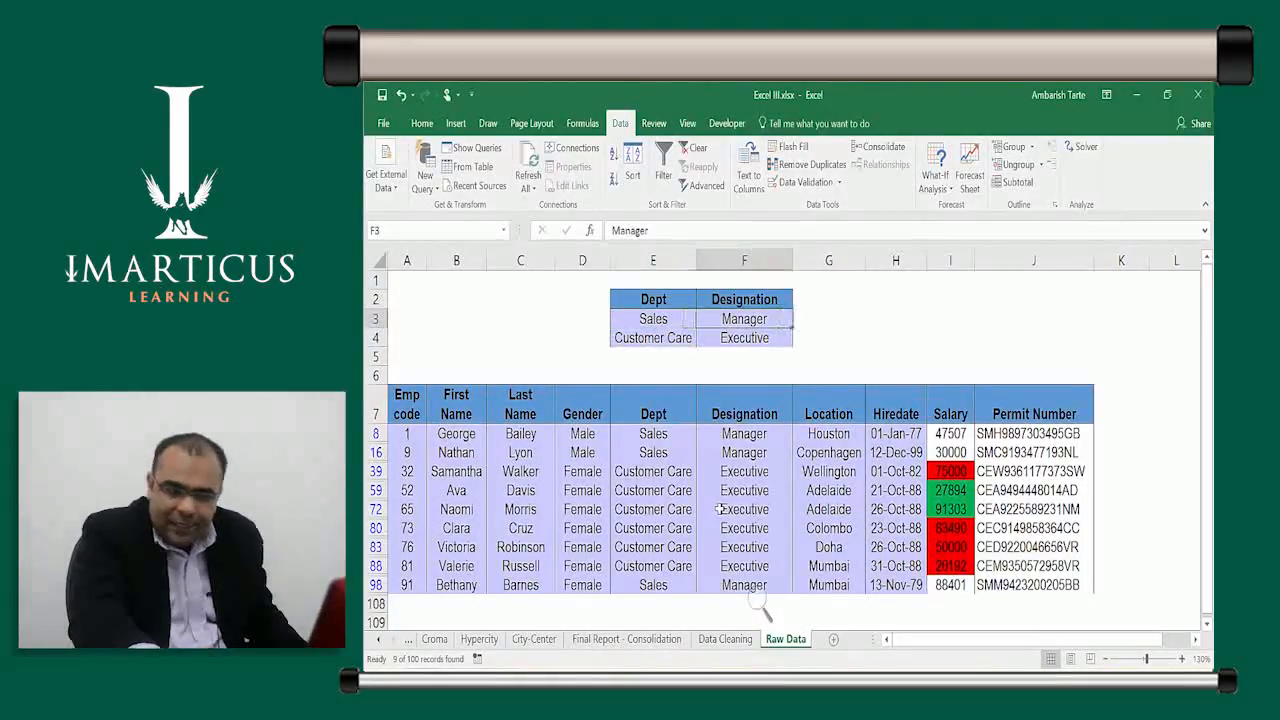
key("Right")
key("Left")
key("Left")
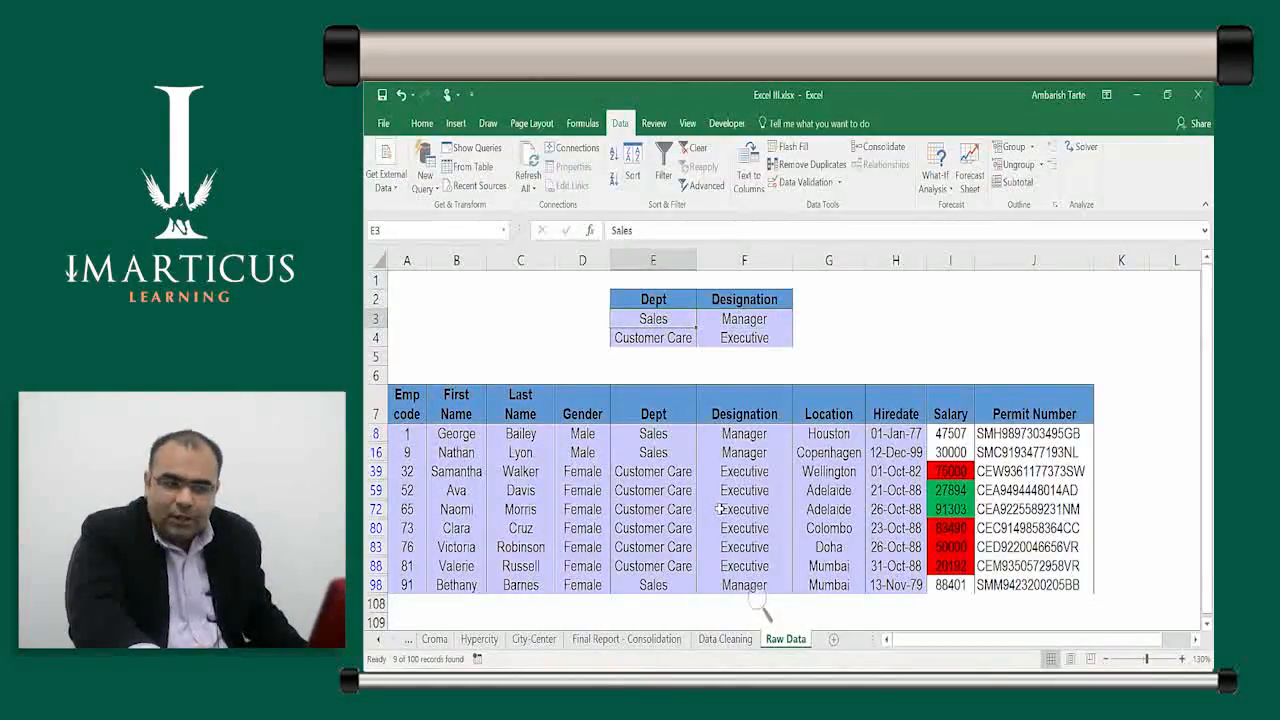
key("Down")
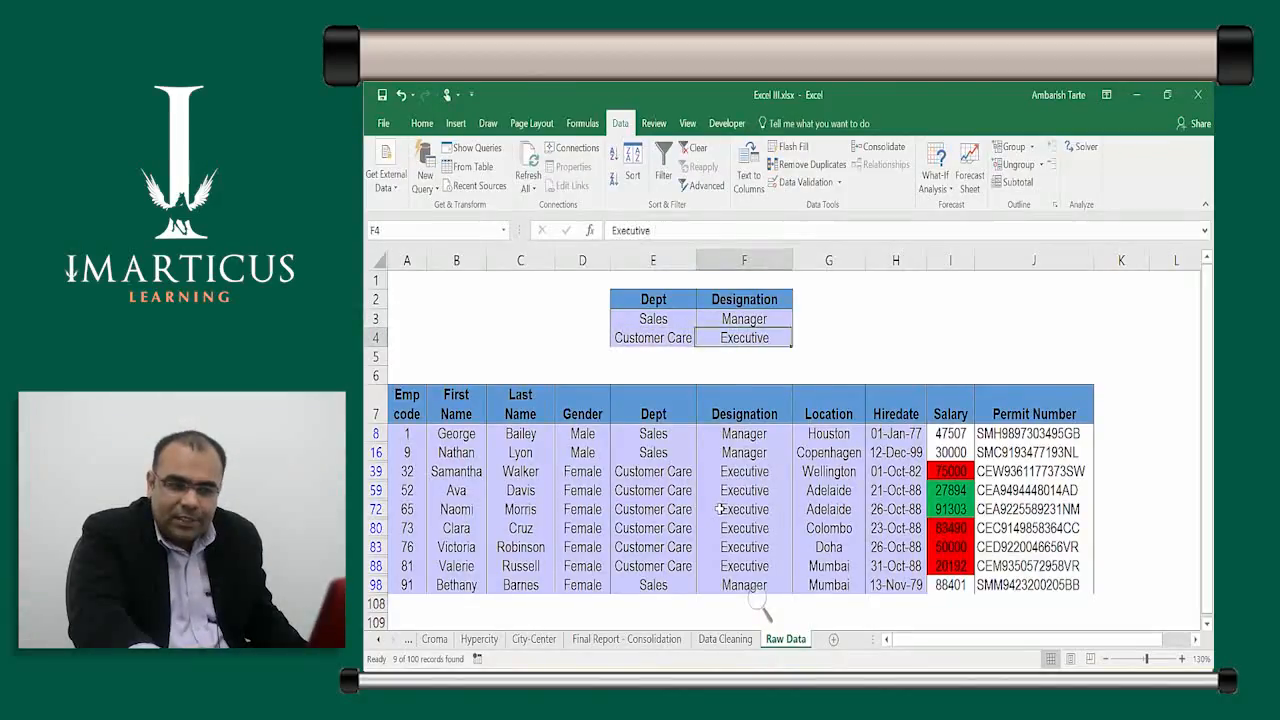
key("Left")
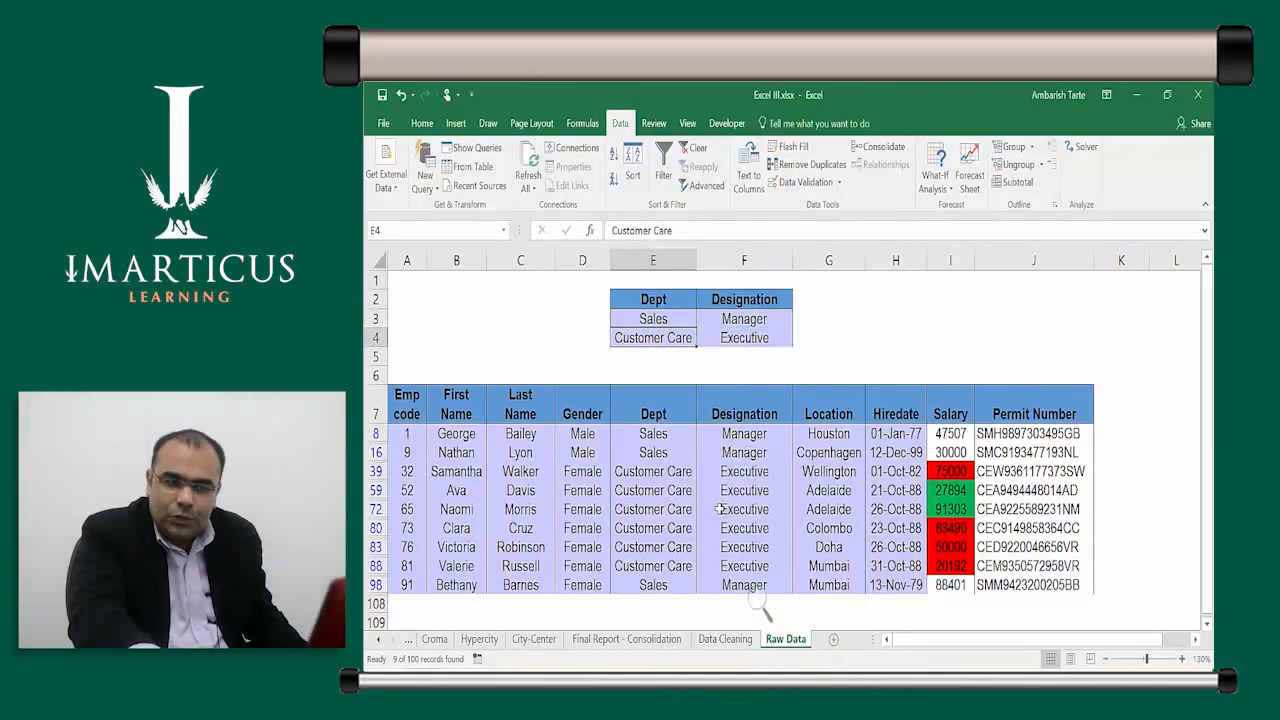
key("Right")
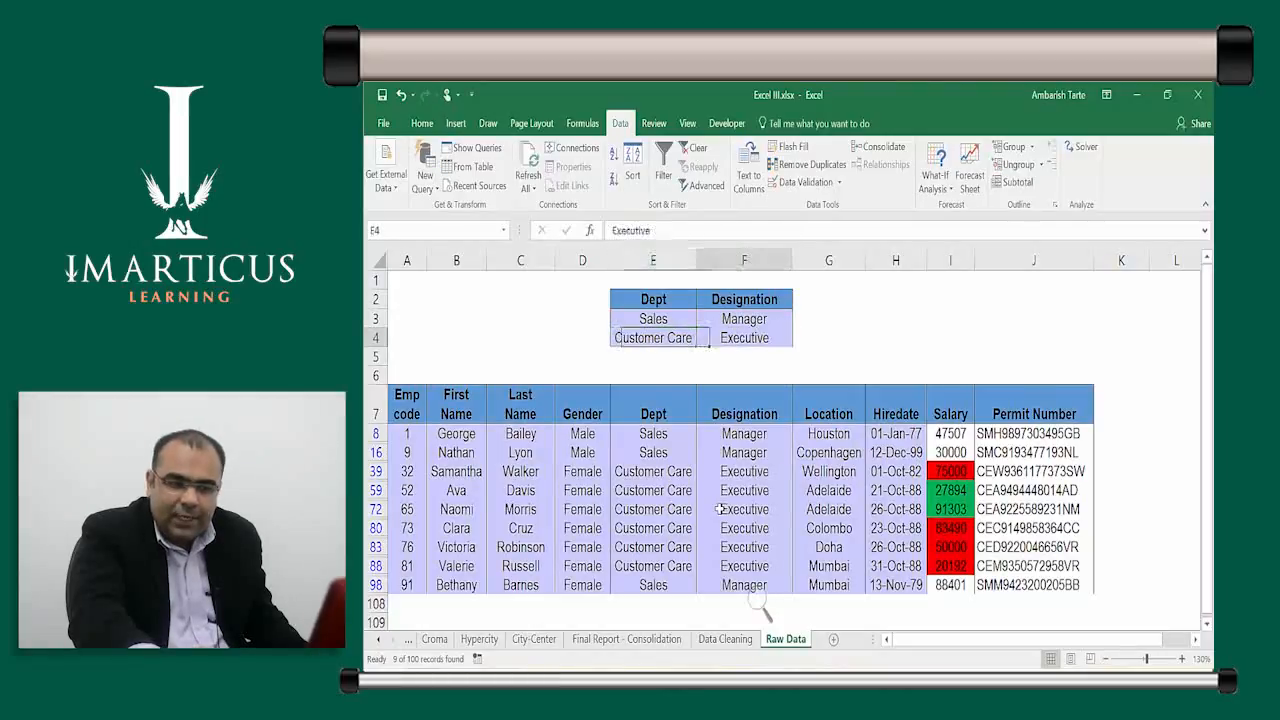
key("Right")
Copy the Location heading from G7 into G2 as a new criteria heading
key("Up")
key("Up")
type("Lo")
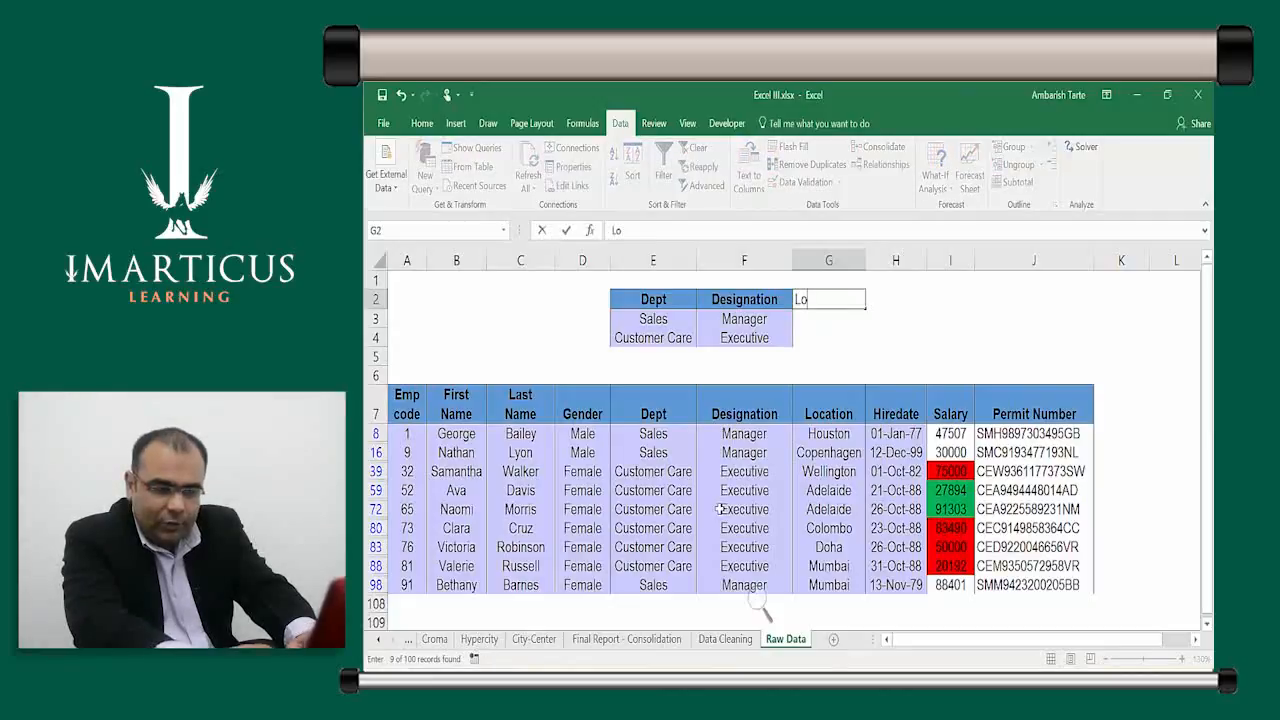
key("Escape")
key("Down")
key("Down")
key("Down")
key("Down")
key("Down")
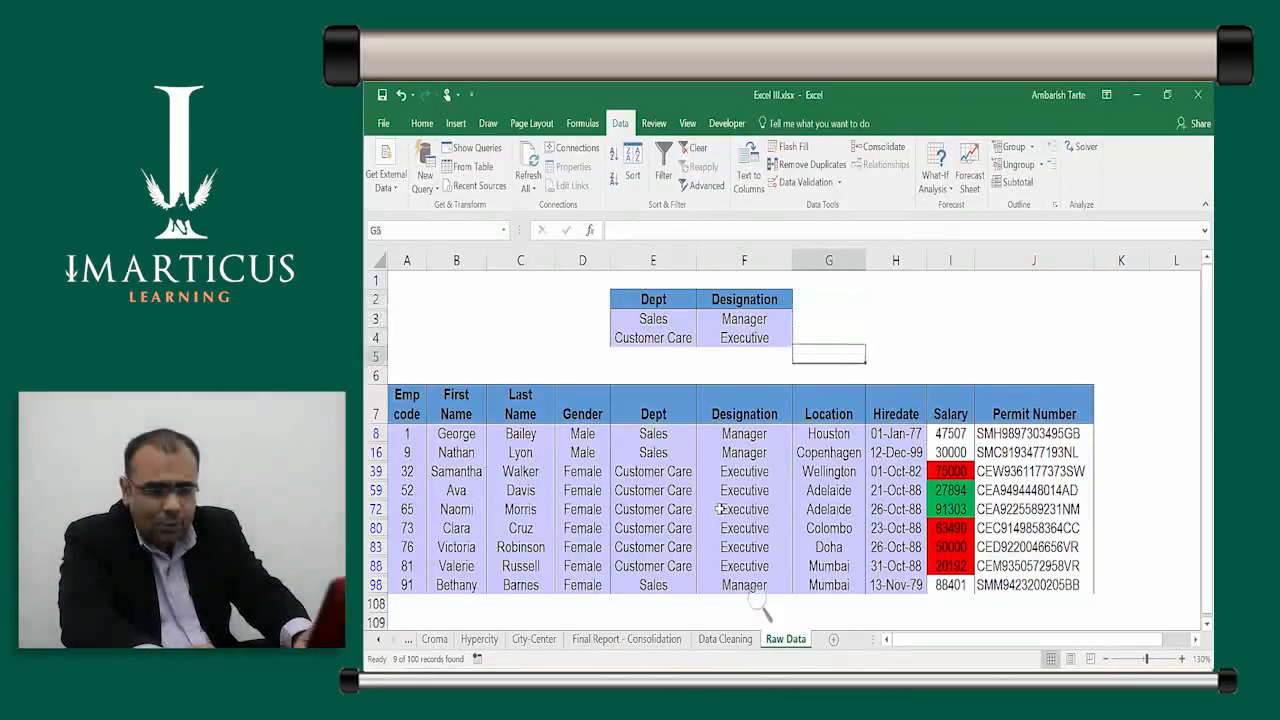
key("ctrl+c")
key("Up")
key("Up")
key("Up")
key("Up")
key("Up")
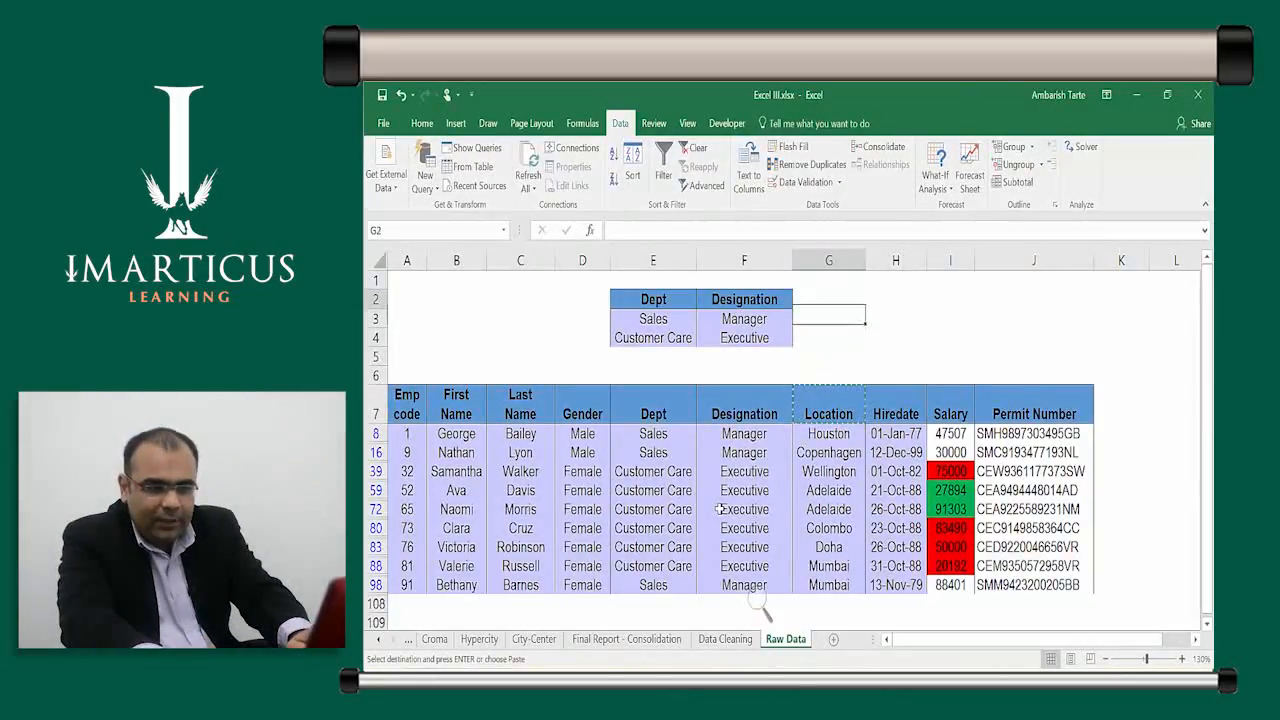
key("ctrl+v")
key("Down")
key("Down")
key("Up")
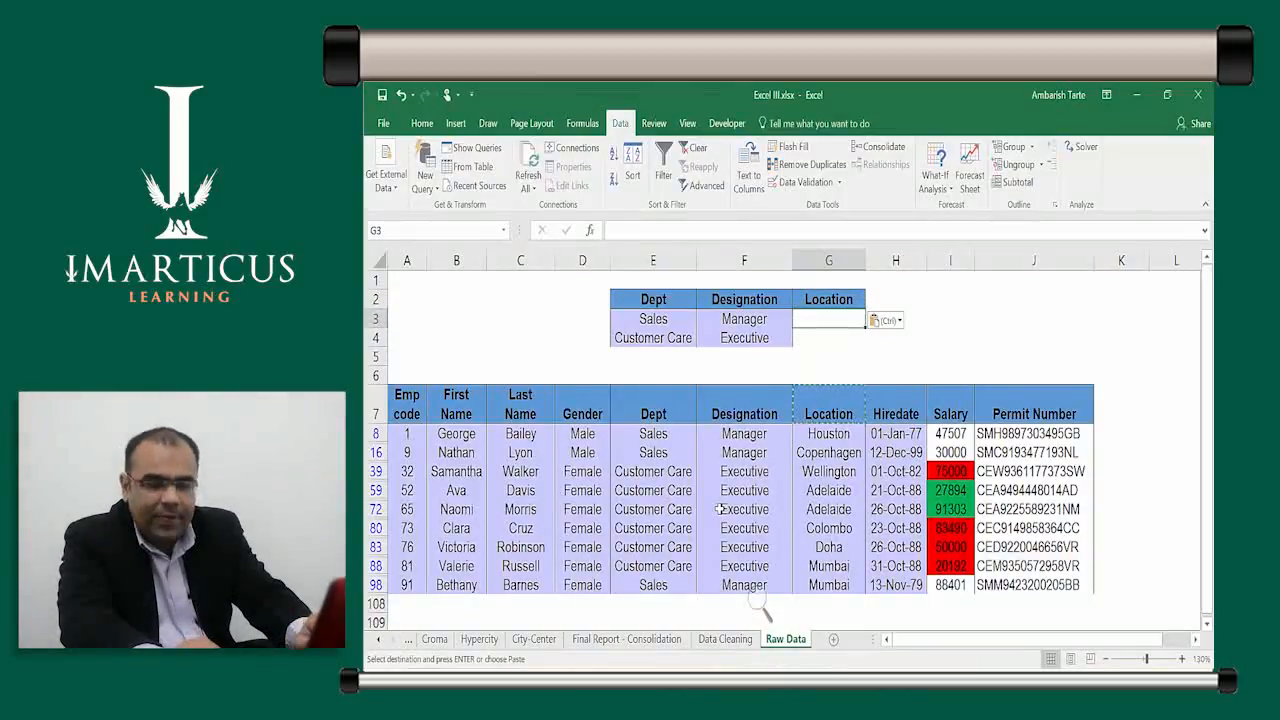
Compare the Dept and Designation criteria cells and dismiss the paste options menu
key("Left")
key("Left")
key("Right")
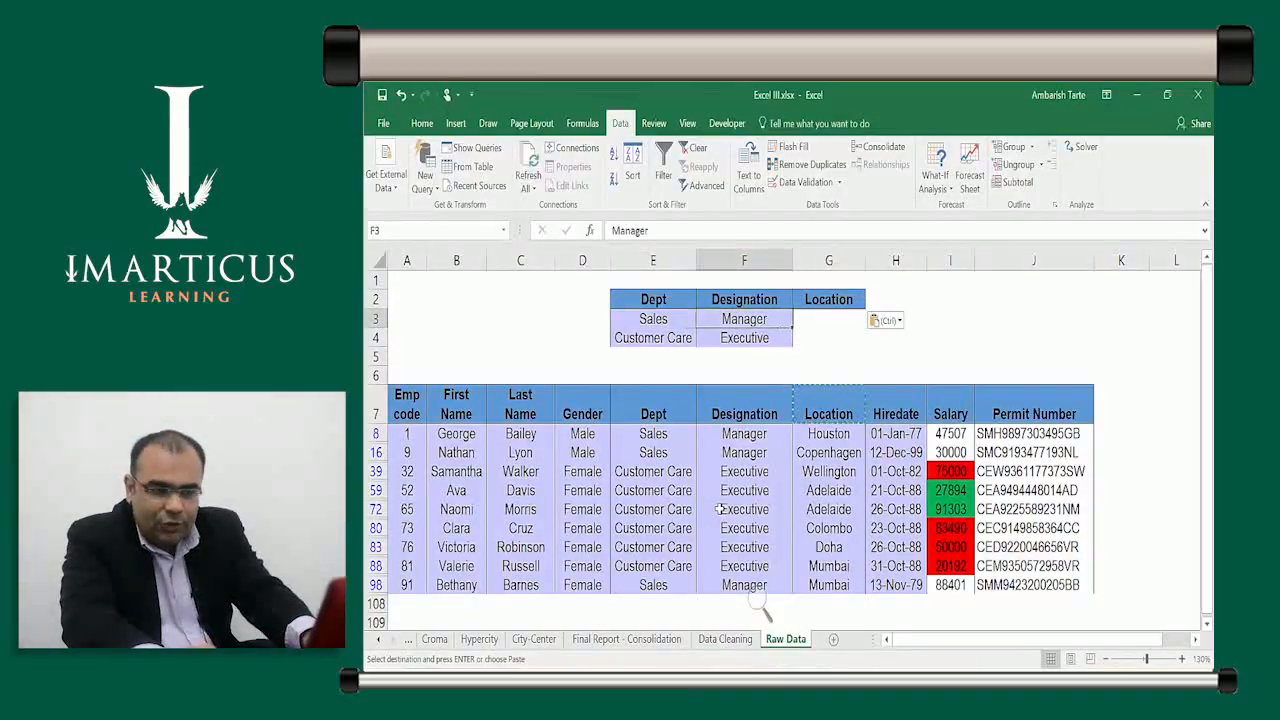
key("Left")
key("Right")
key("Left")
key("Right")
key("Right")
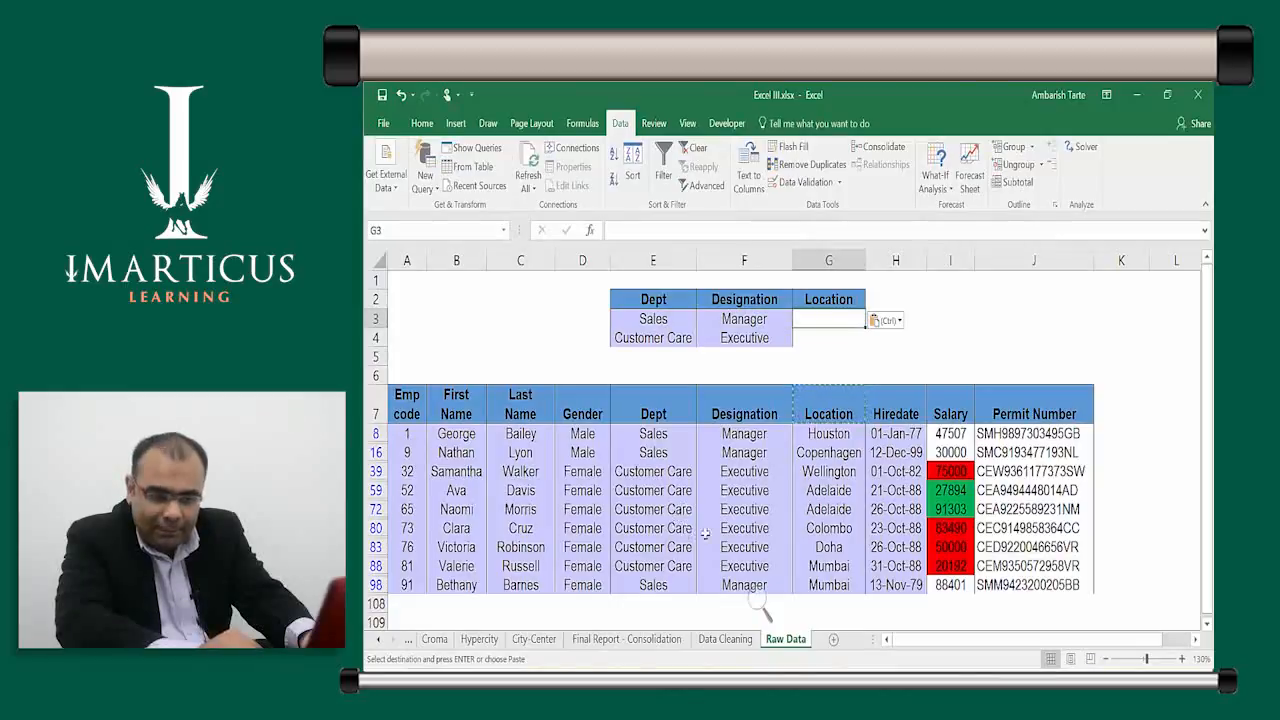
key("ctrl")
key("ctrl")
key("ctrl")
key("ctrl")
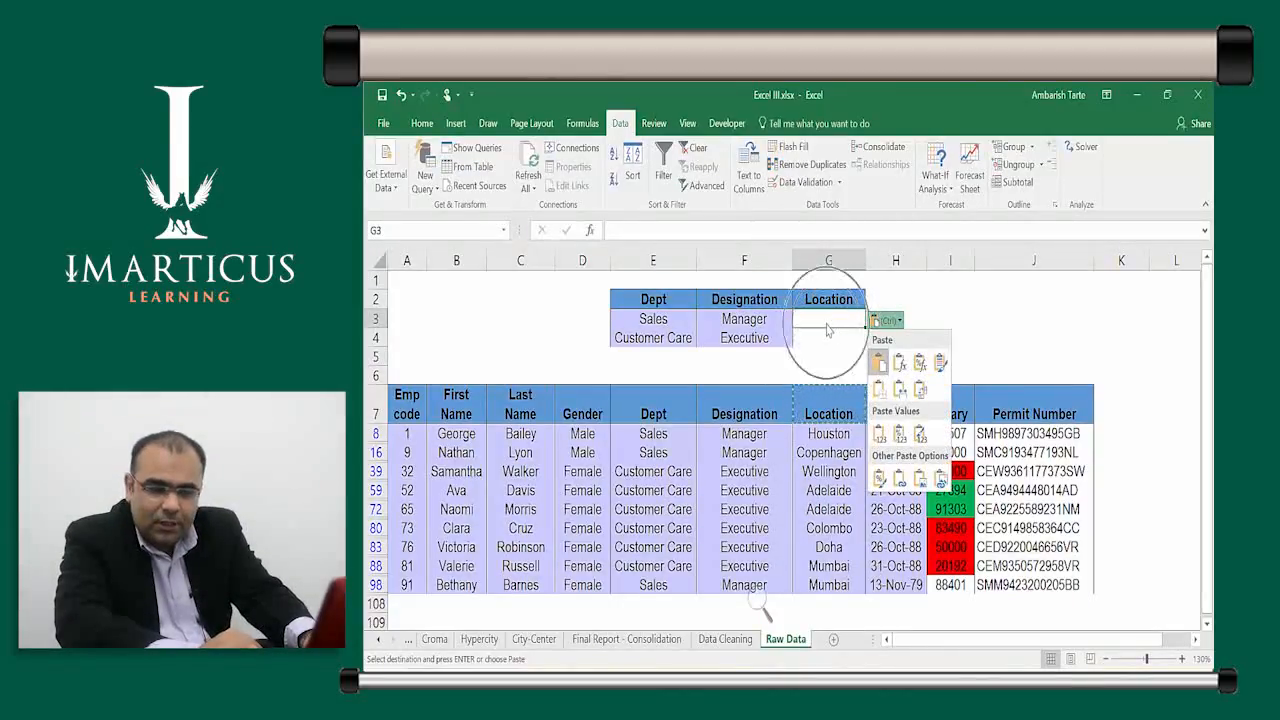
key("ctrl")
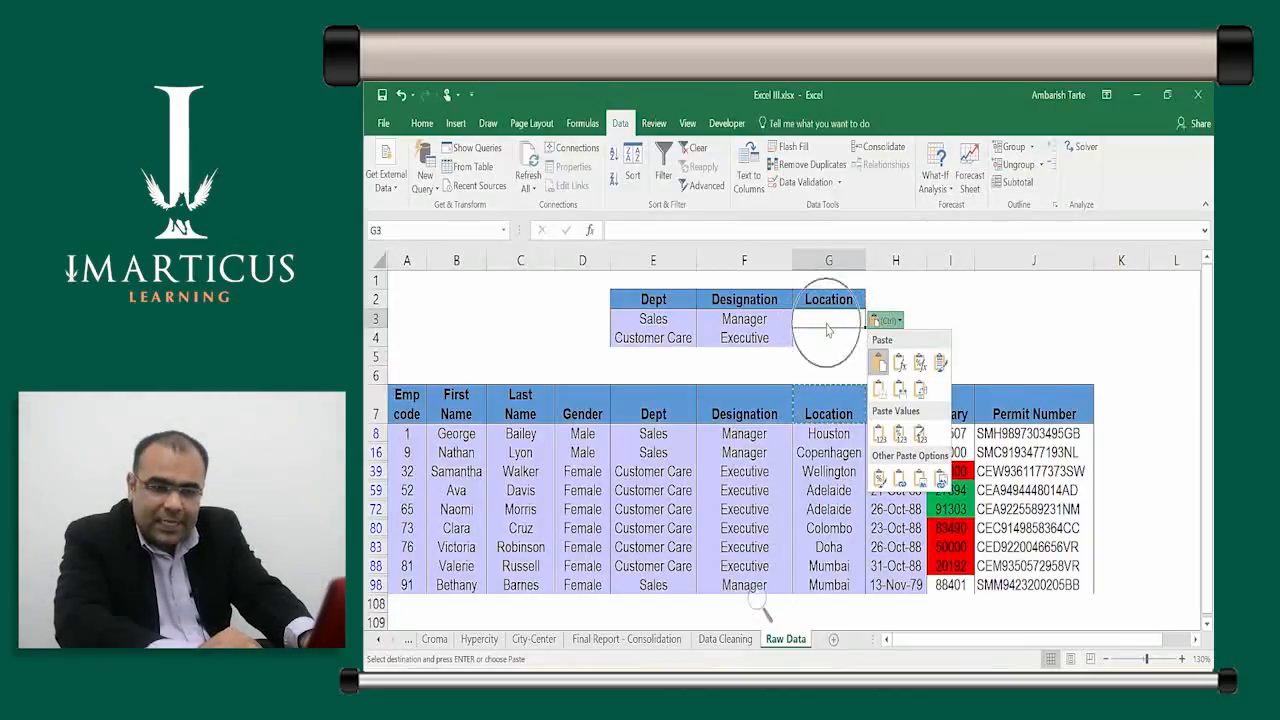
key("ctrl")
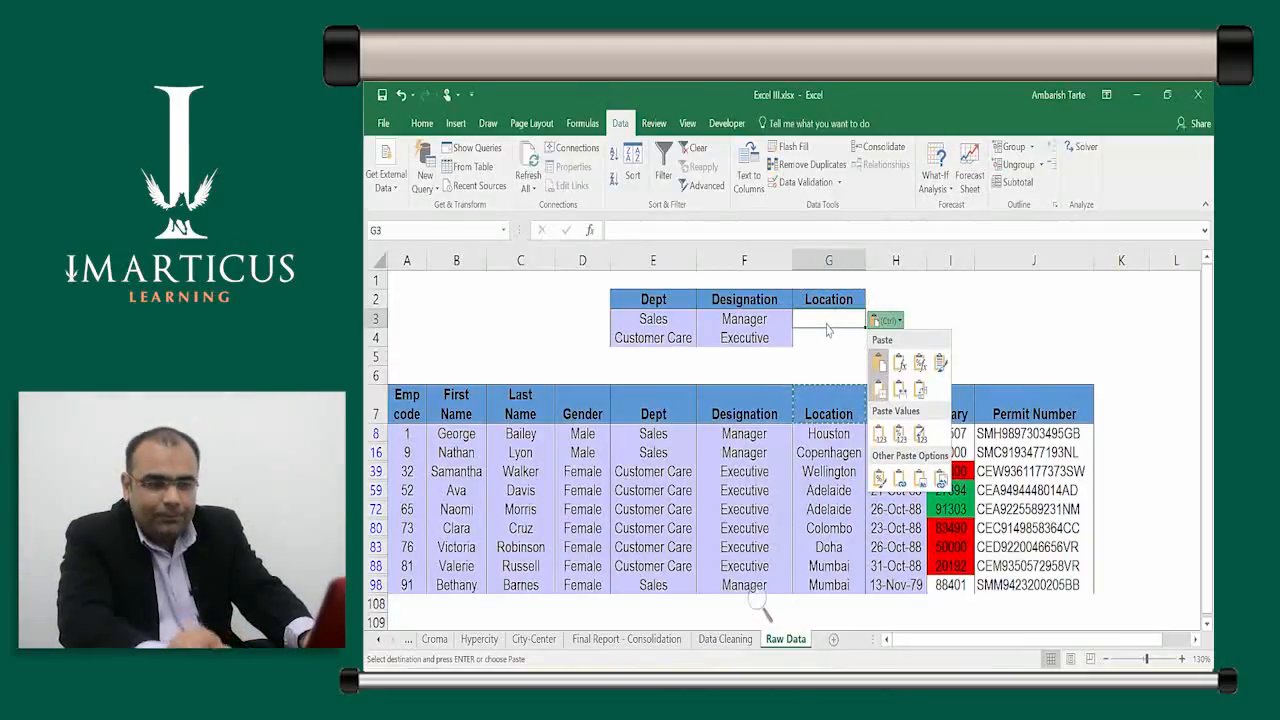
key("Escape")
Copy a Mumbai value from the Location column into G4
key("Down")
key("Down")
key("Down")
key("Down")
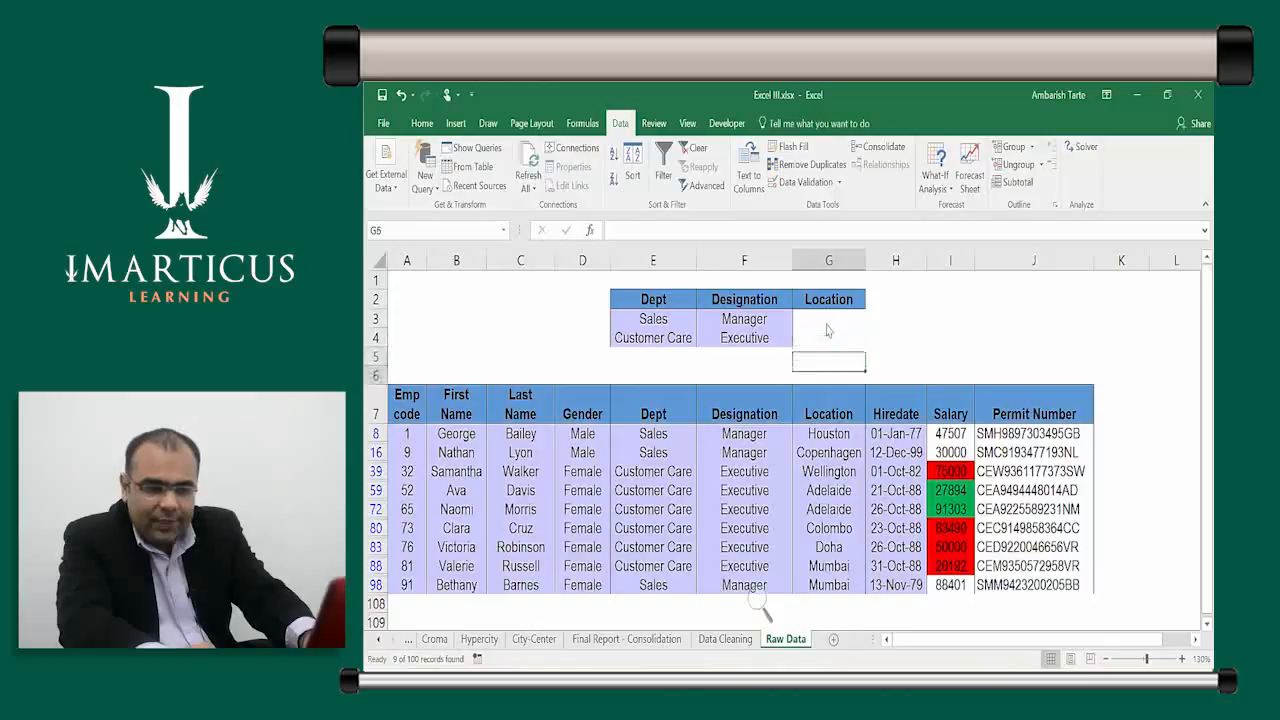
key("ctrl+Down")
key("ctrl+c")
key("ctrl+Up")
key("Up")
key("Up")
key("Up")
key("ctrl+v")
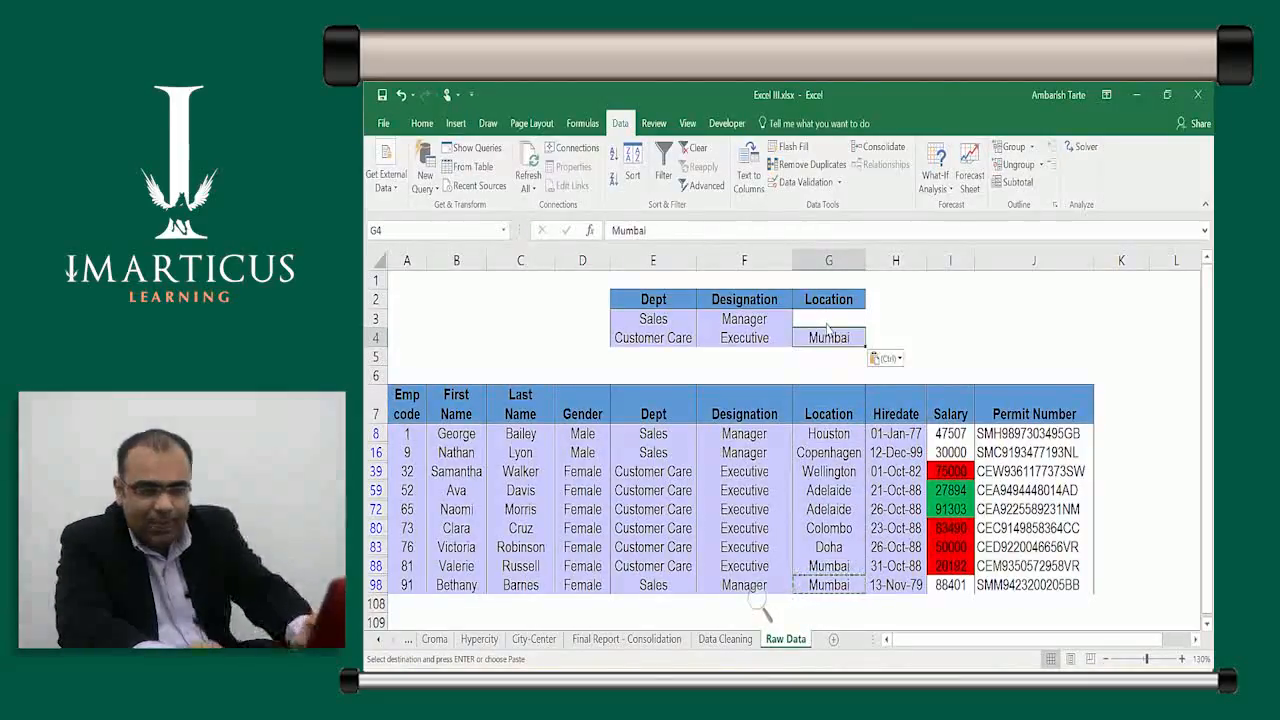
Edit the Location criterion in G4 from Mumbai to <>Mumbai
key("Escape")
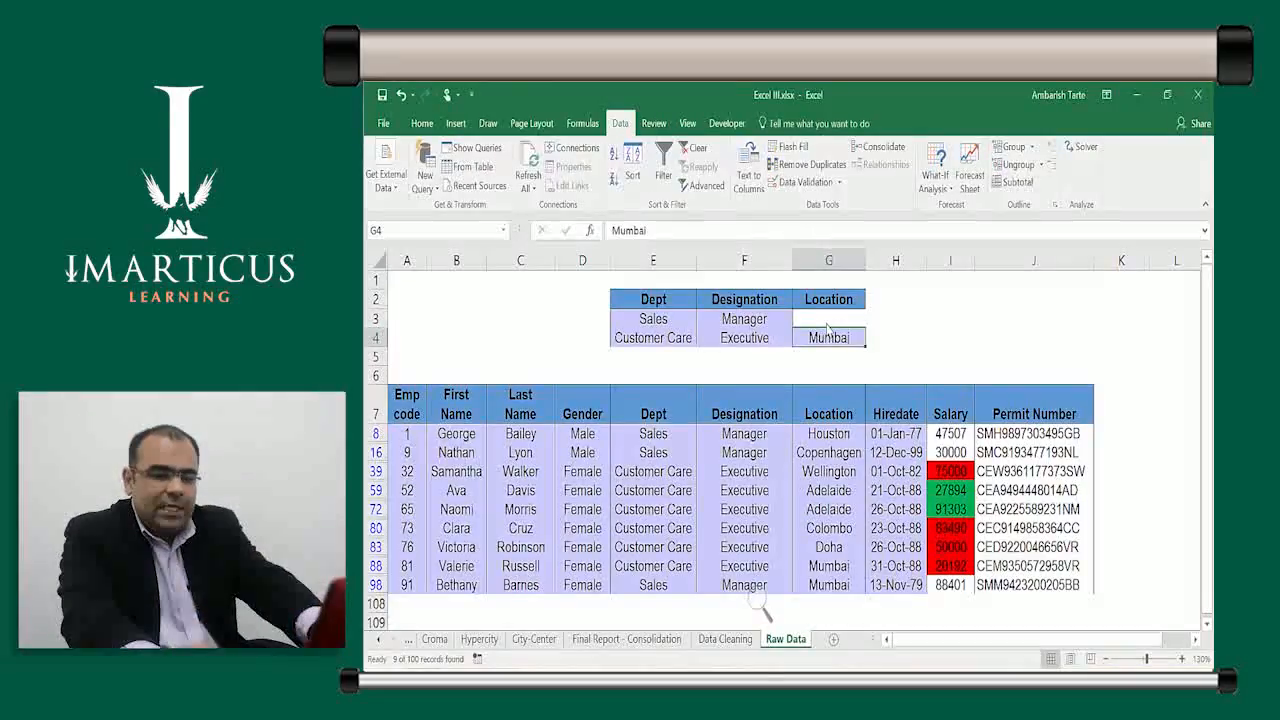
key("F2")
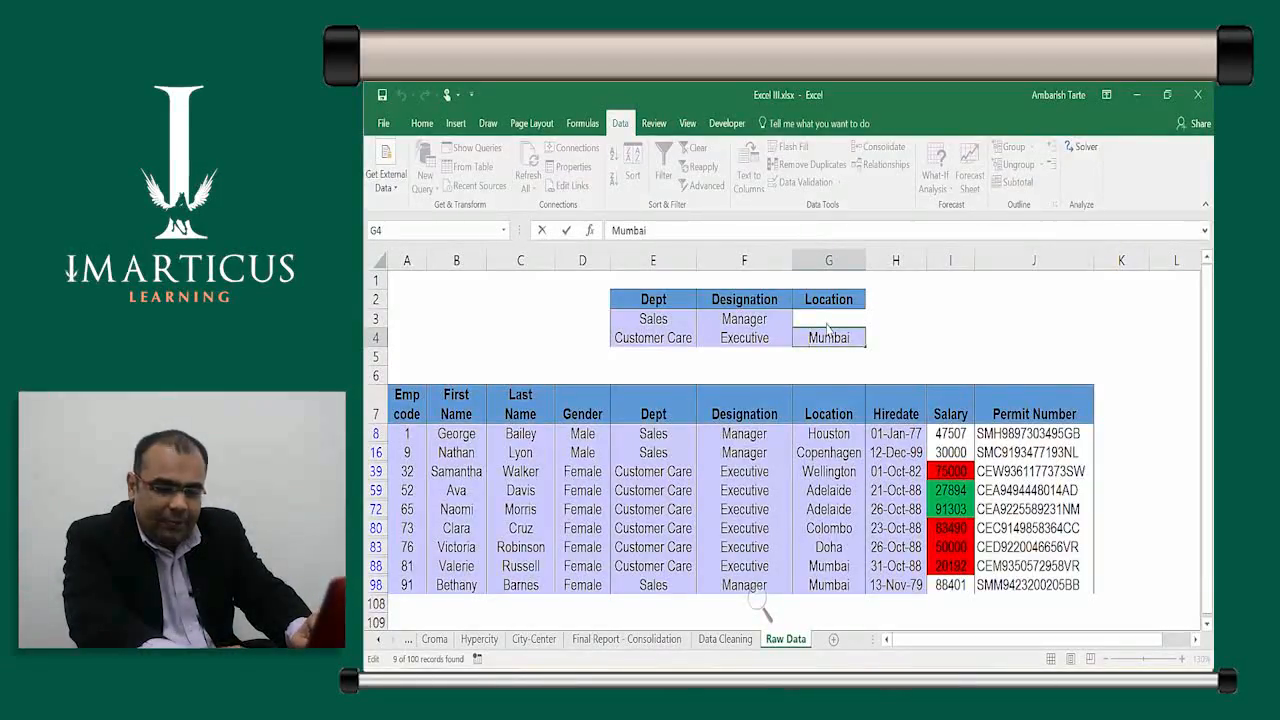
key("Home")
type("<>")
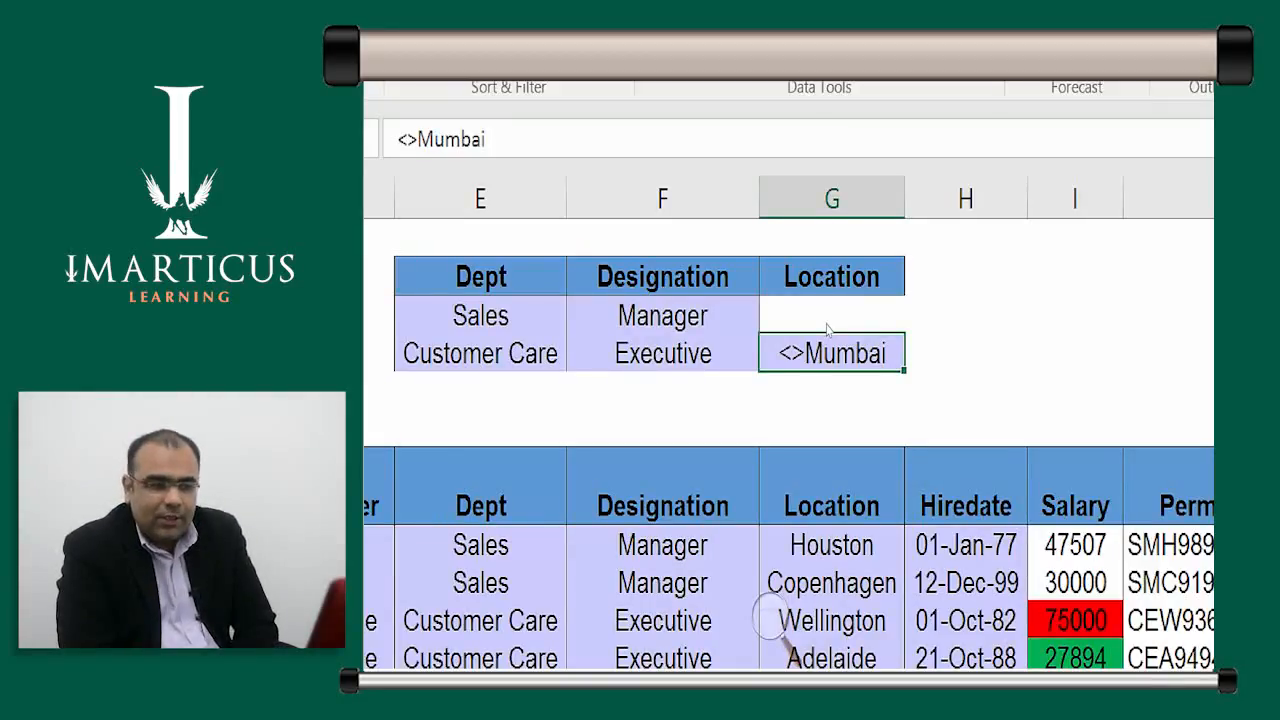
key("Down")
Select the full criteria range E2:G4
key("Up")
key("Left")
key("Left")
key("Left")
key("Up")
key("Up")
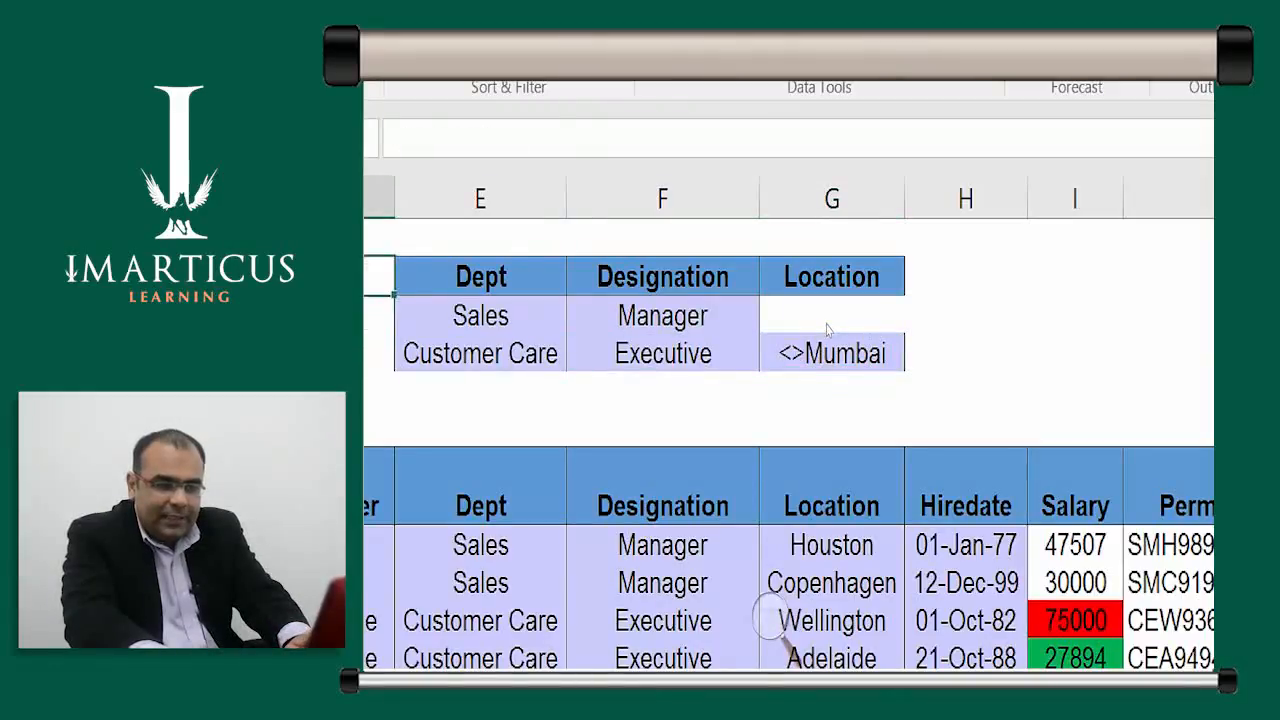
key("Right")
key("shift+Right")
key("shift+Right")
key("shift+Down")
key("shift+Down")
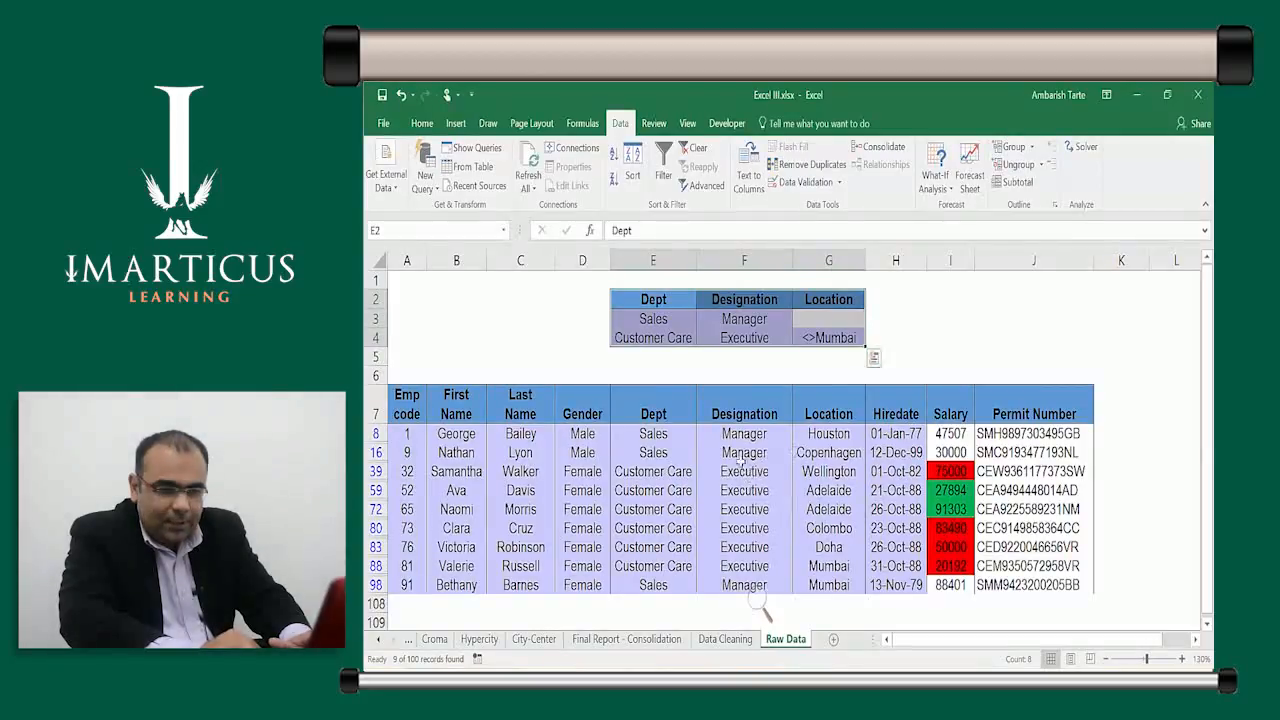
Clear the old filter and set an in-place Advanced Filter with criteria range E2:G4 instead of E2:F4
left_click(697, 148)
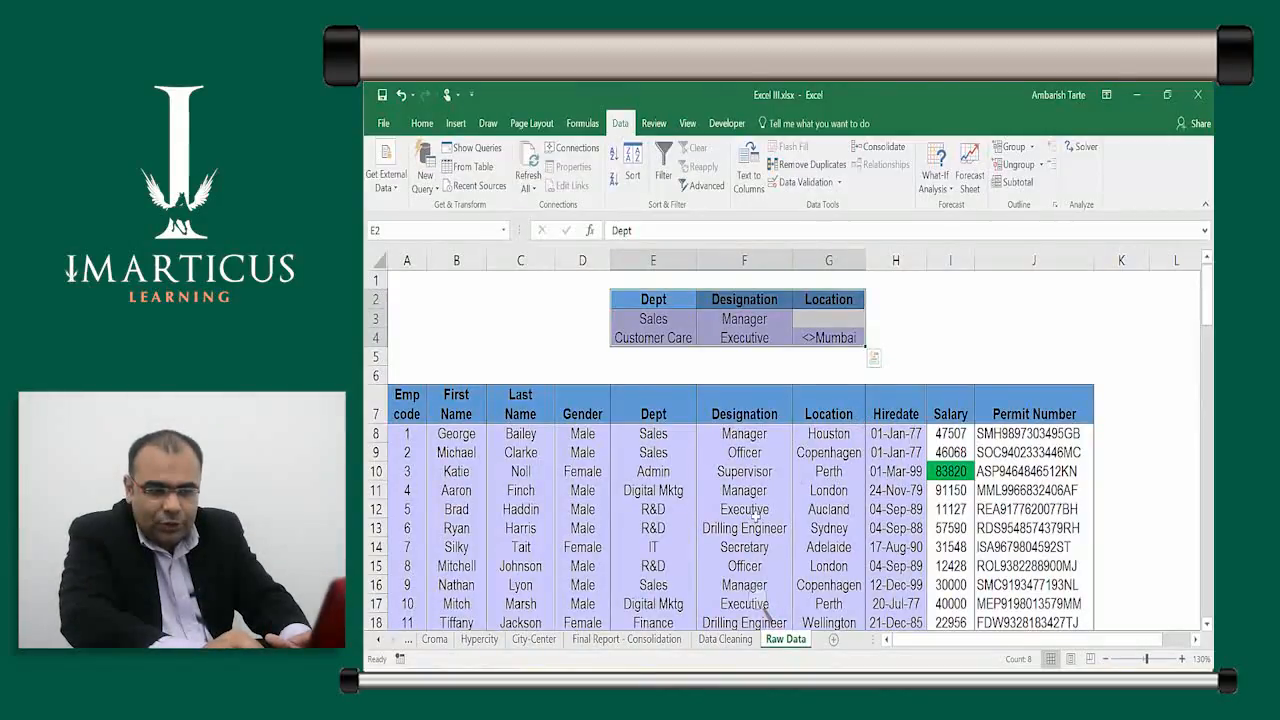
left_click(666, 471)
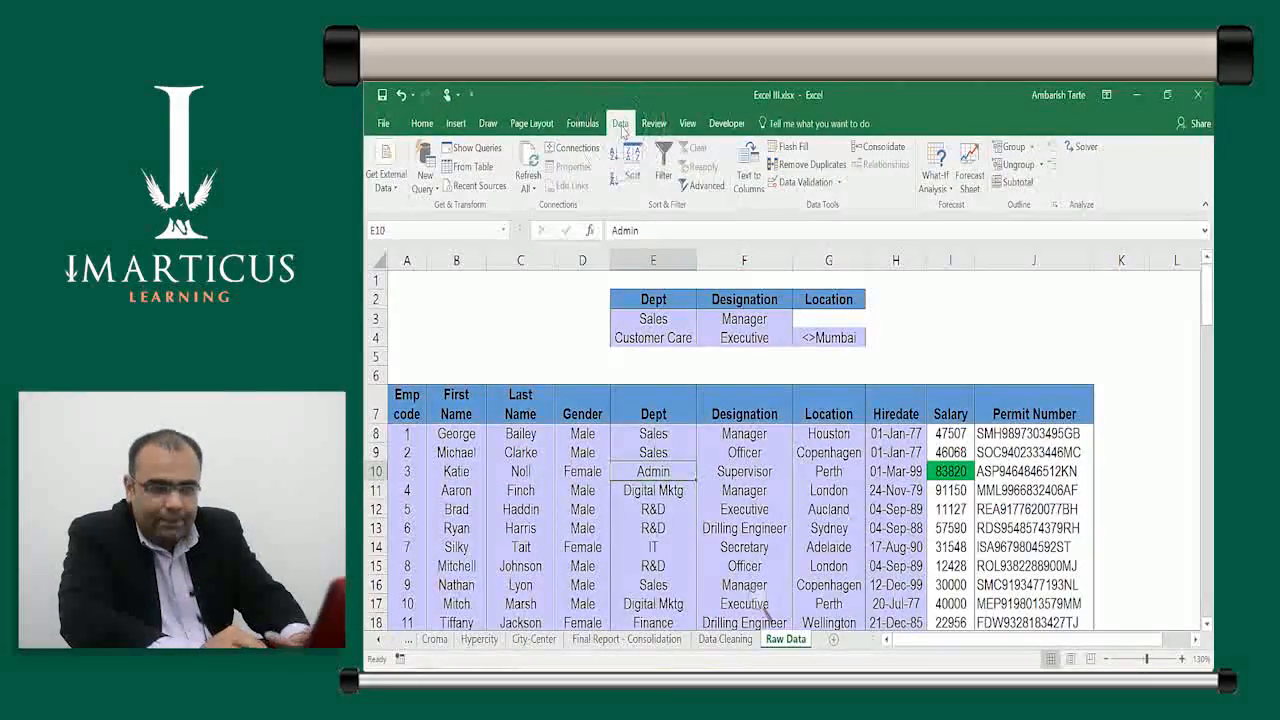
left_click(705, 186)
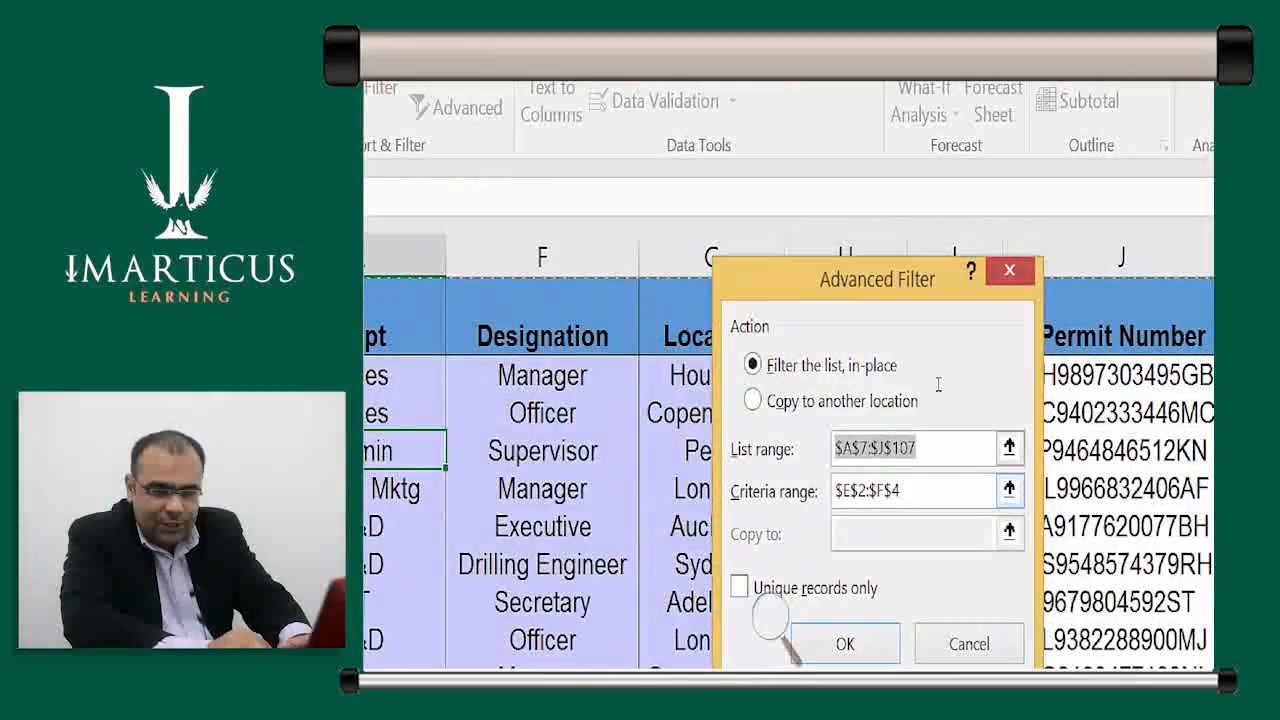
key("Tab")
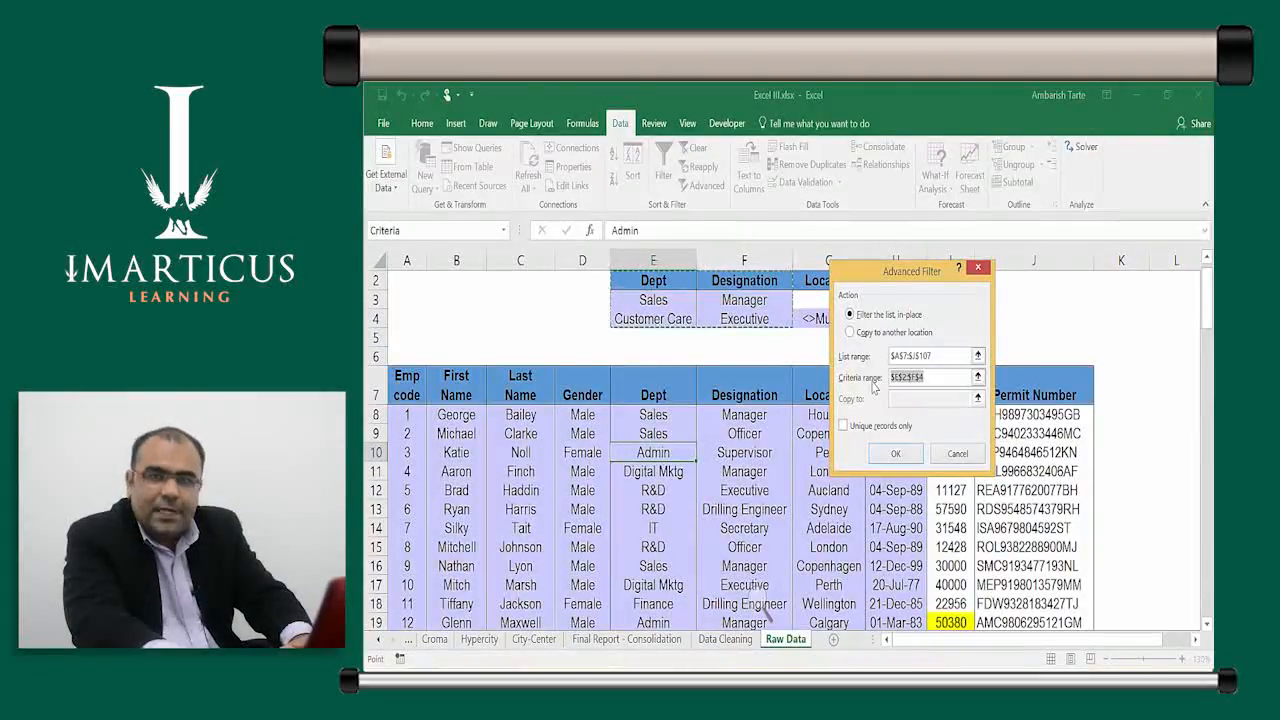
key("BackSpace")
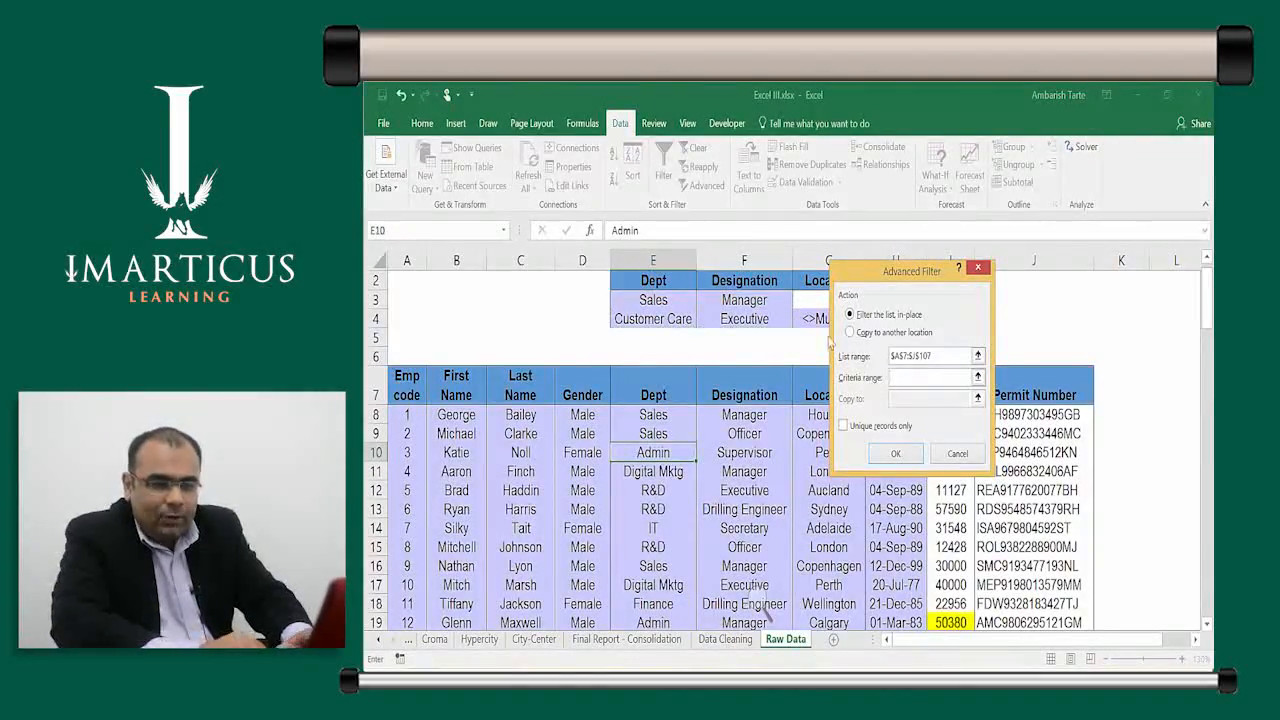
left_click(665, 283)
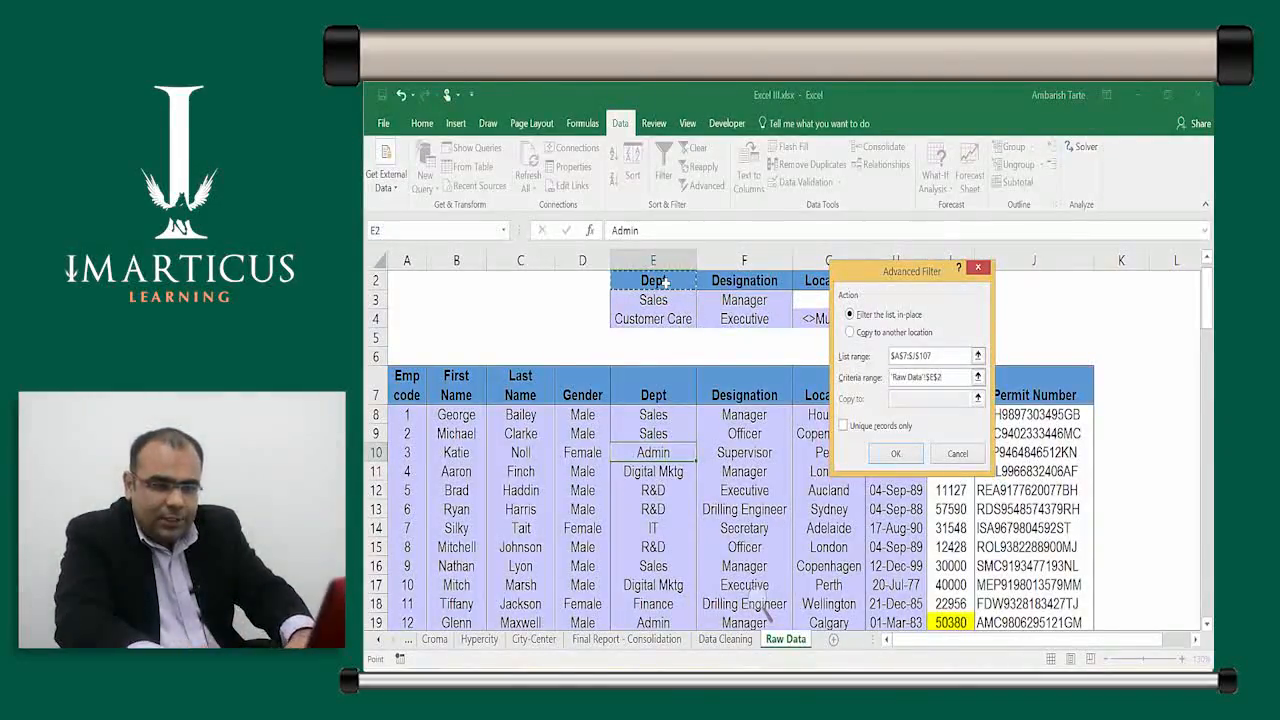
left_click_drag(843, 283, 974, 304)
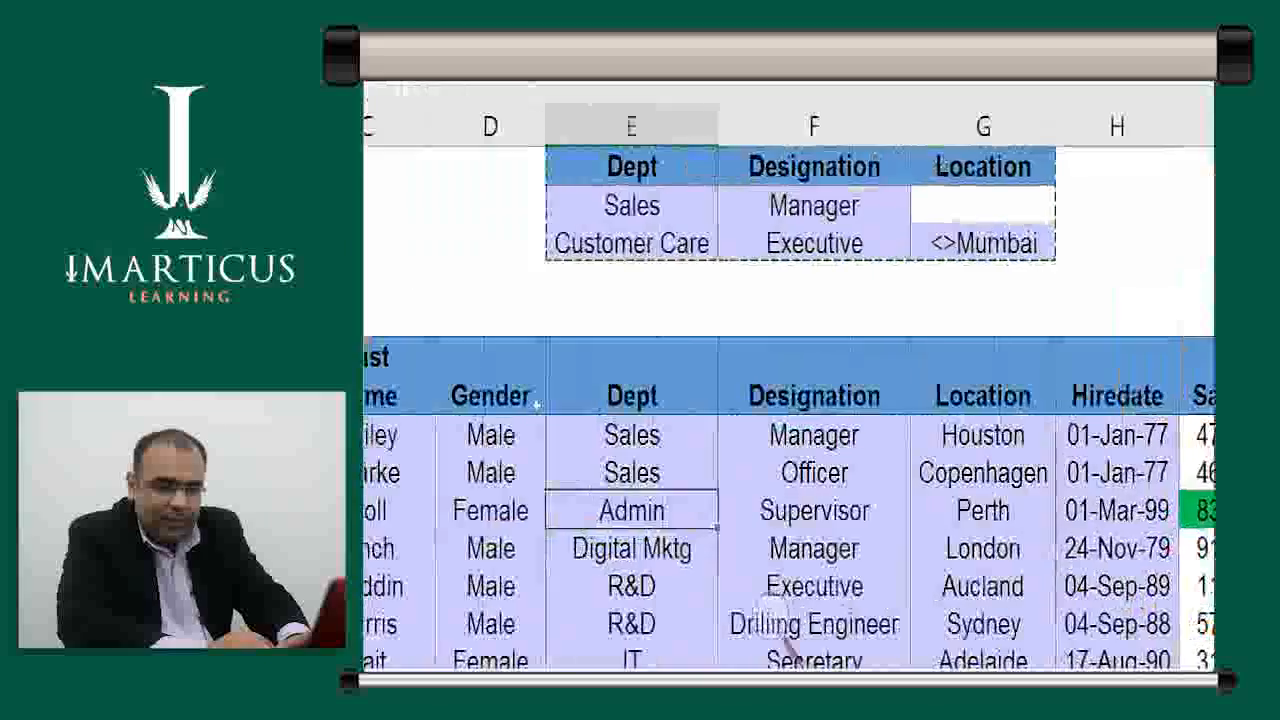
left_click_drag(1185, 212, 590, 346)
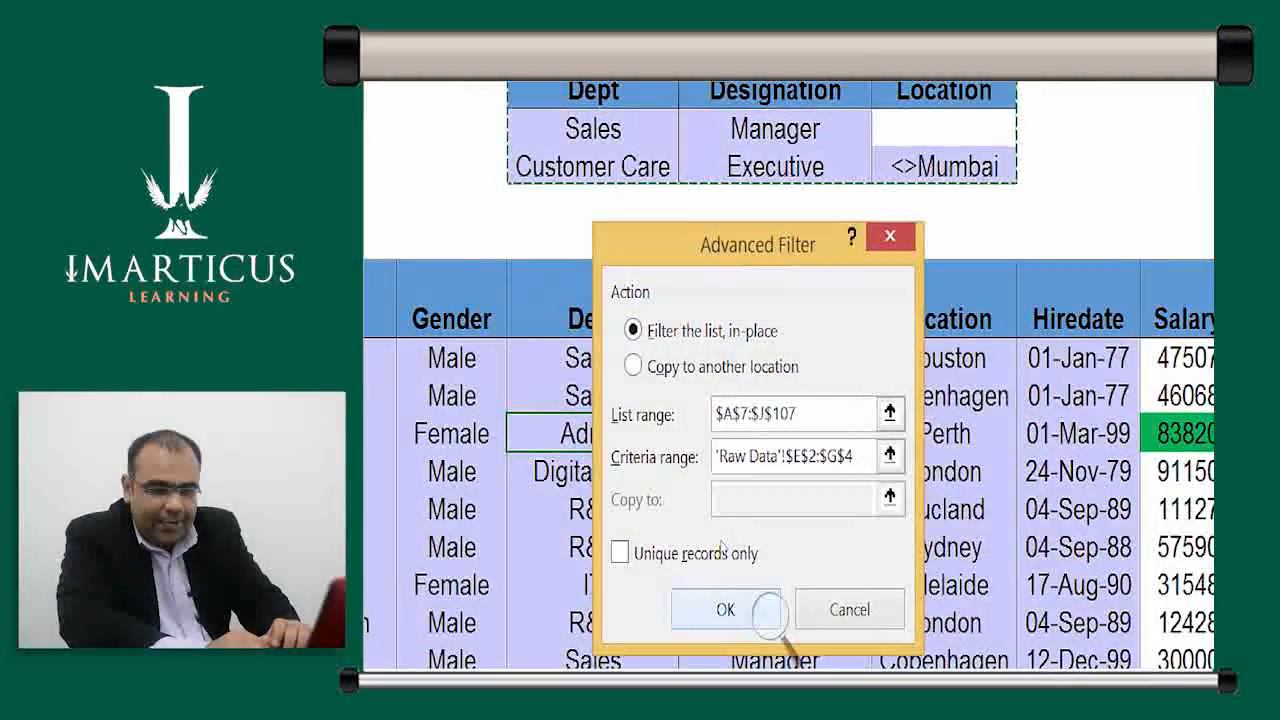
left_click(764, 609)
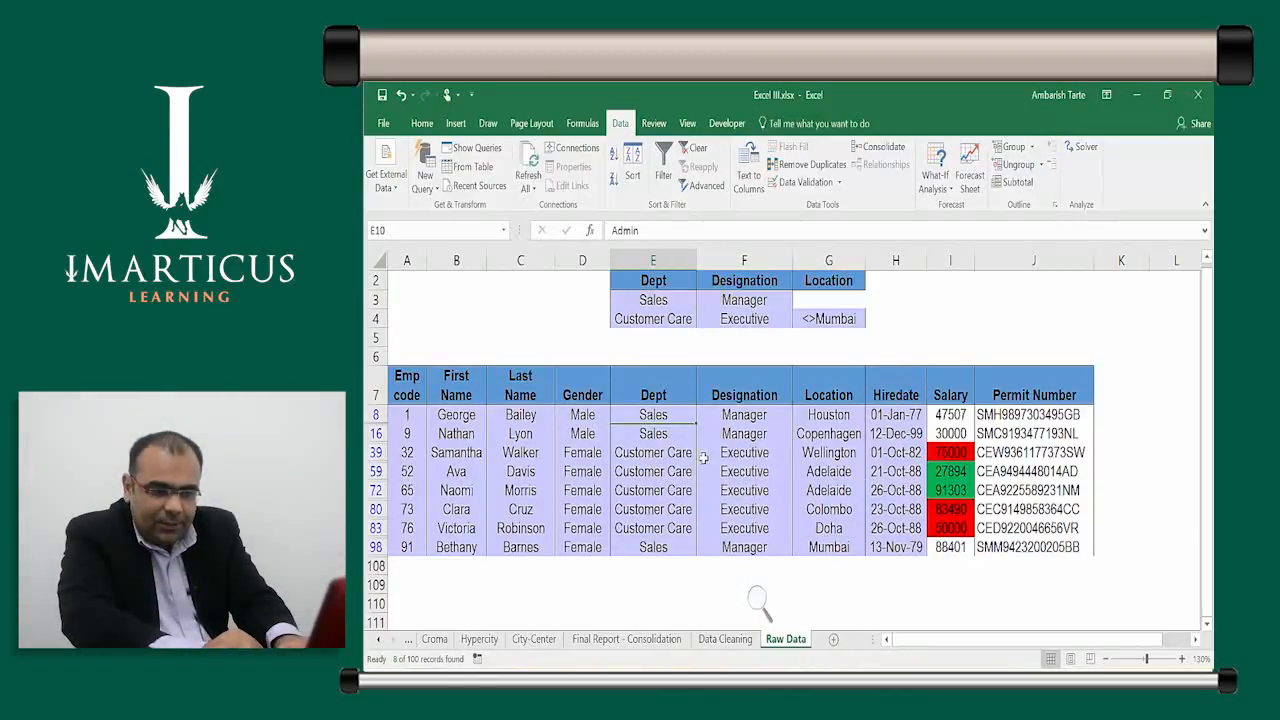
Review the 8 filtered rows, confirming Mumbai appears only for the Sales Manager in row 98
left_click_drag(668, 453, 748, 530)
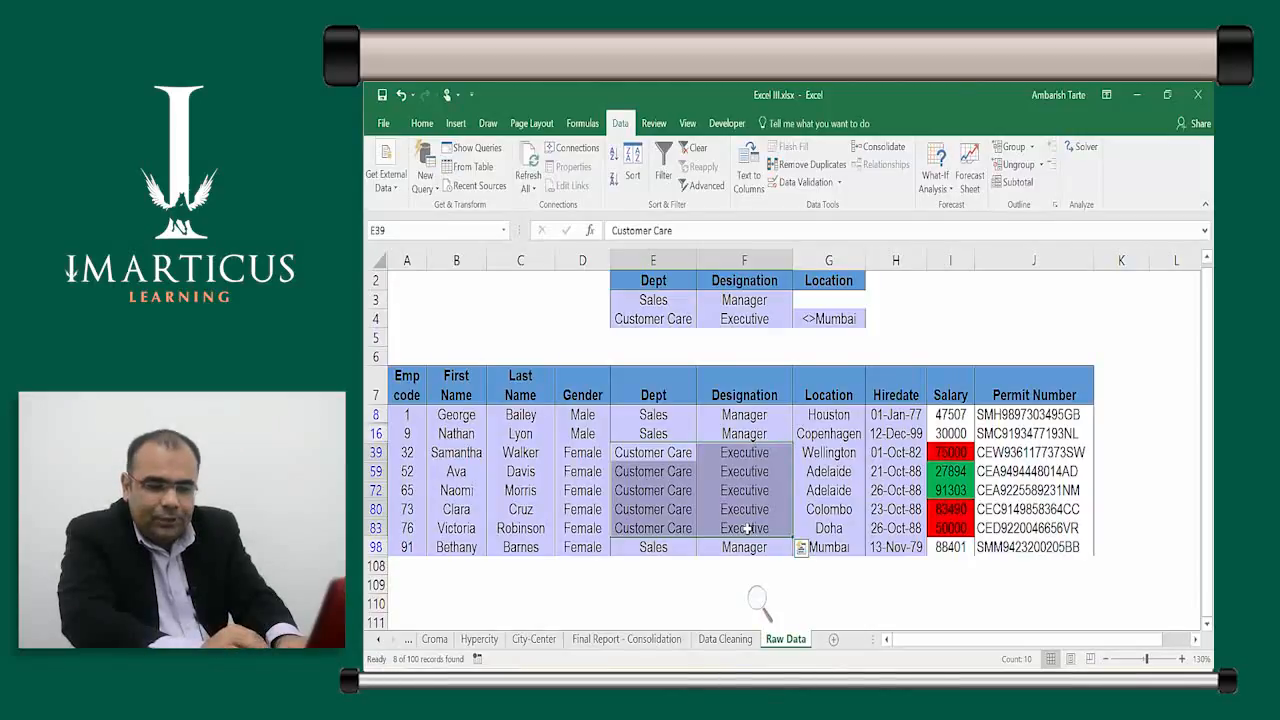
left_click(822, 492)
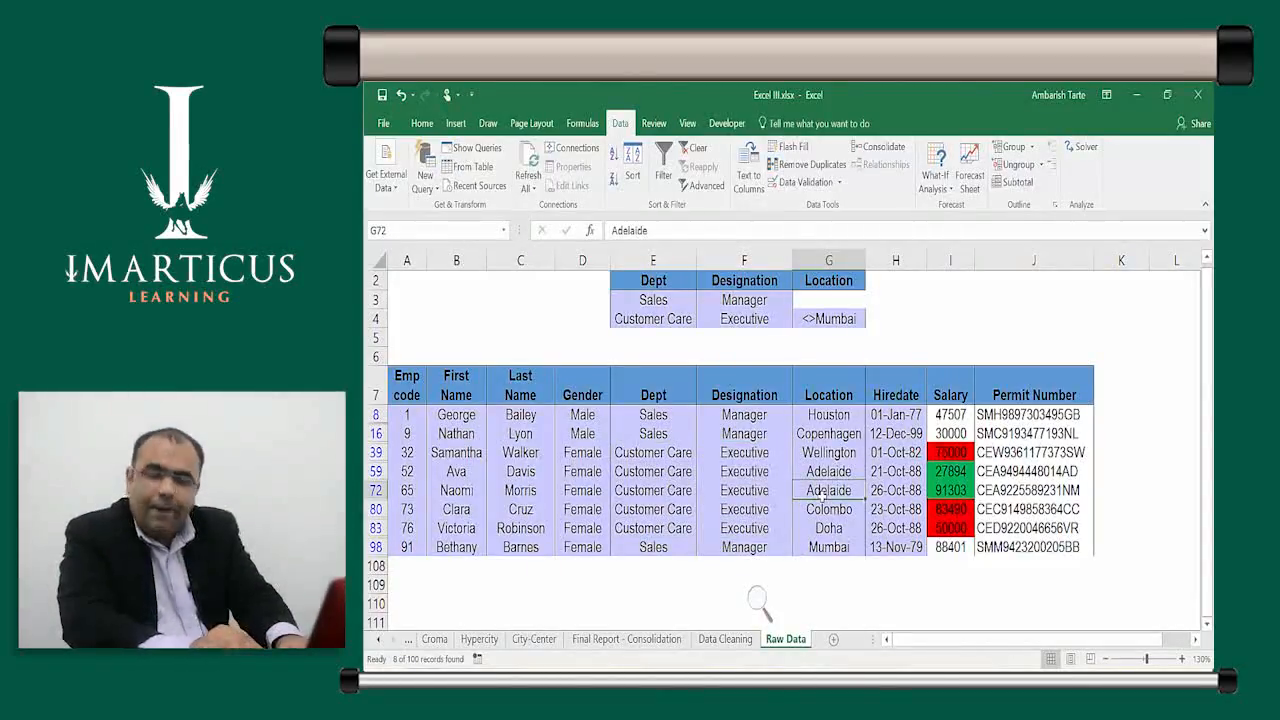
key("Down")
key("Down")
key("Down")
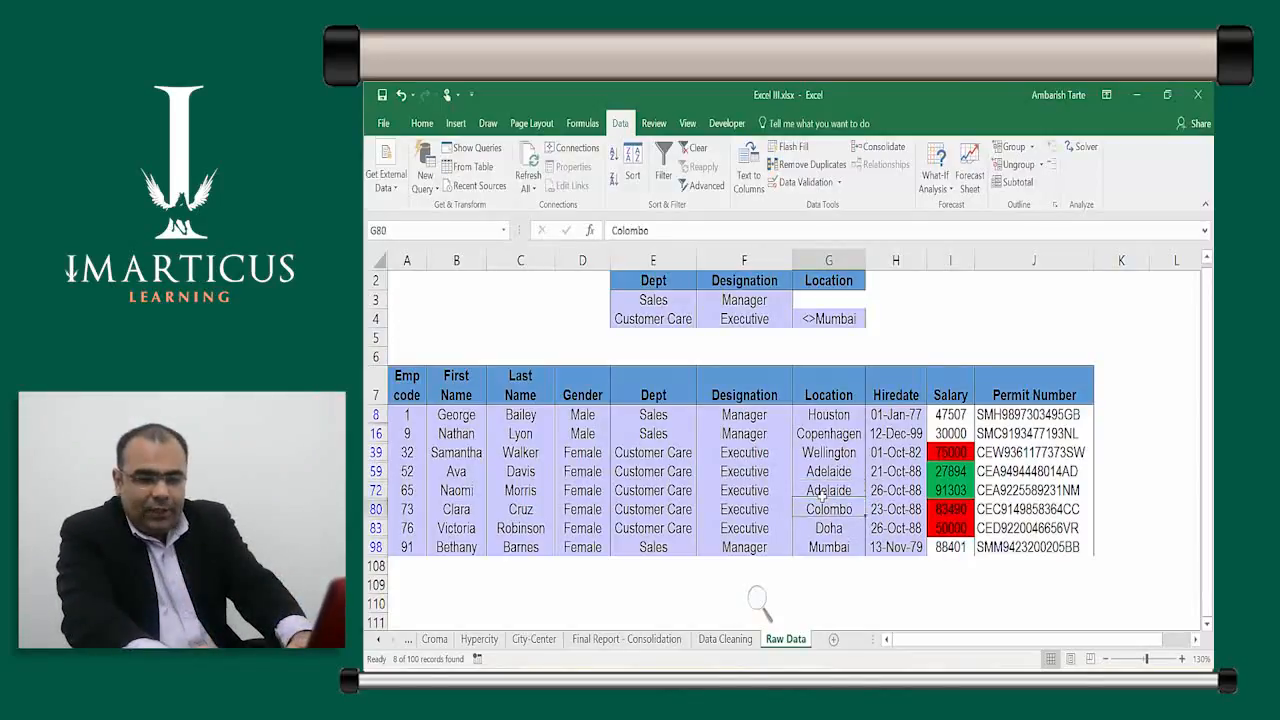
key("shift+space")
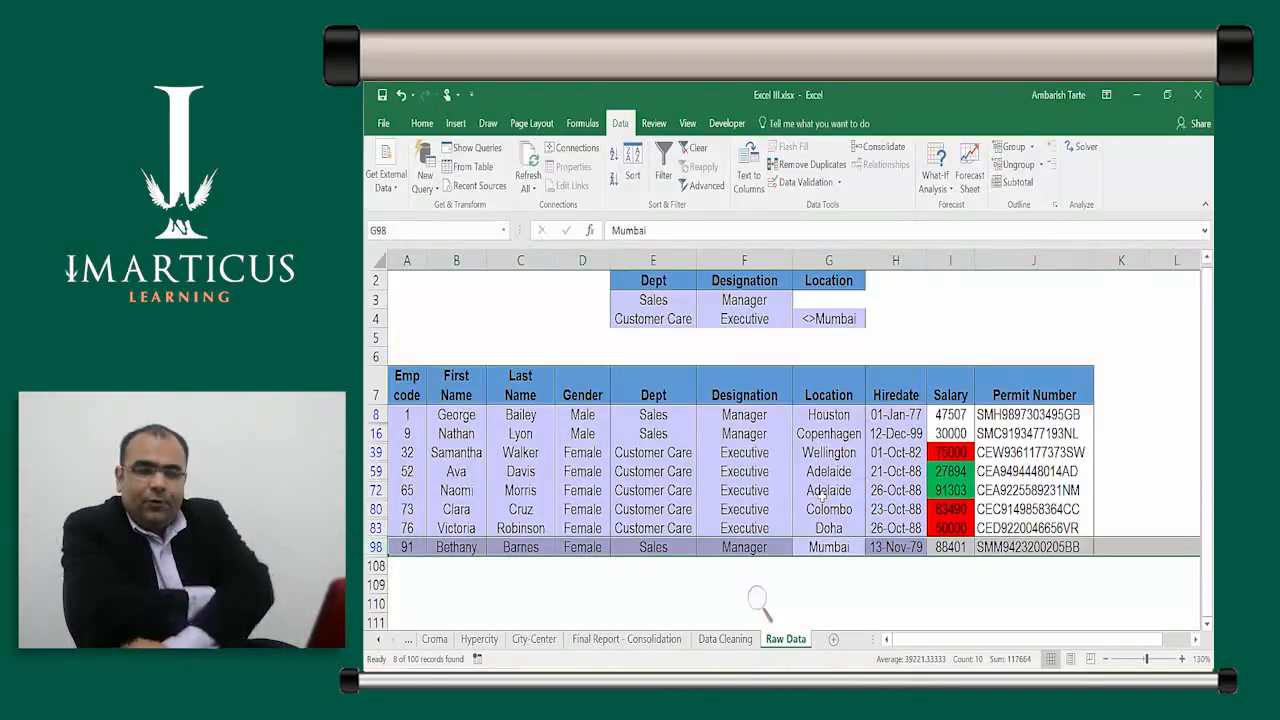